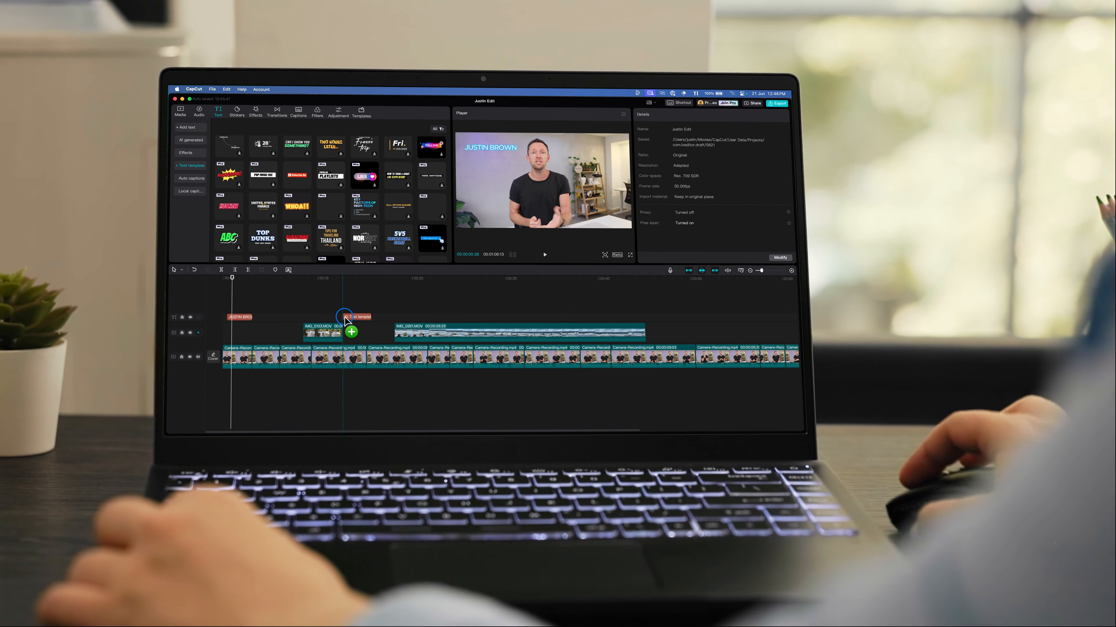
- Place a text template on the timeline between the two B-roll clips and reduce its scale
left_click_drag(345, 320, 368, 328)
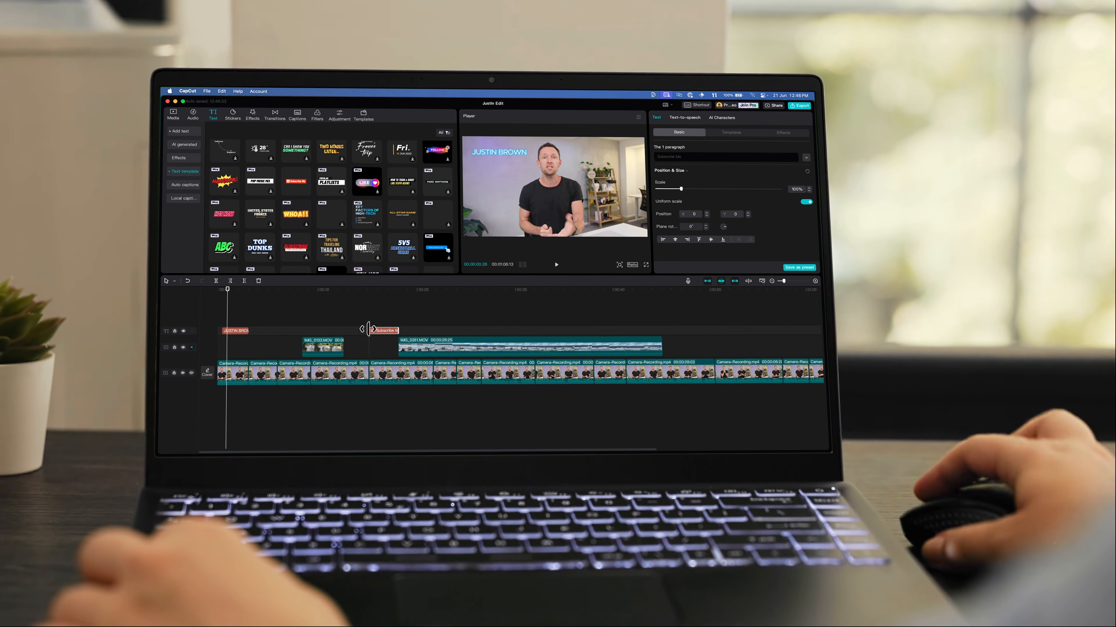
left_click(378, 288)
left_click_drag(677, 187, 665, 187)
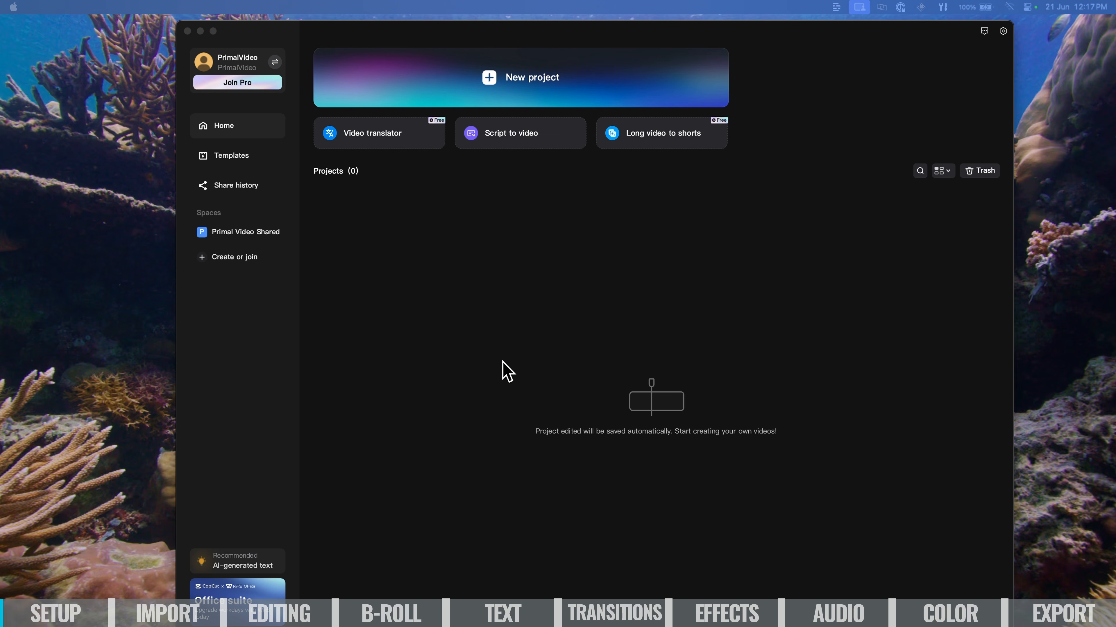
- Create a new project and name it "Justin Edit" in the project settings
left_click(535, 83)
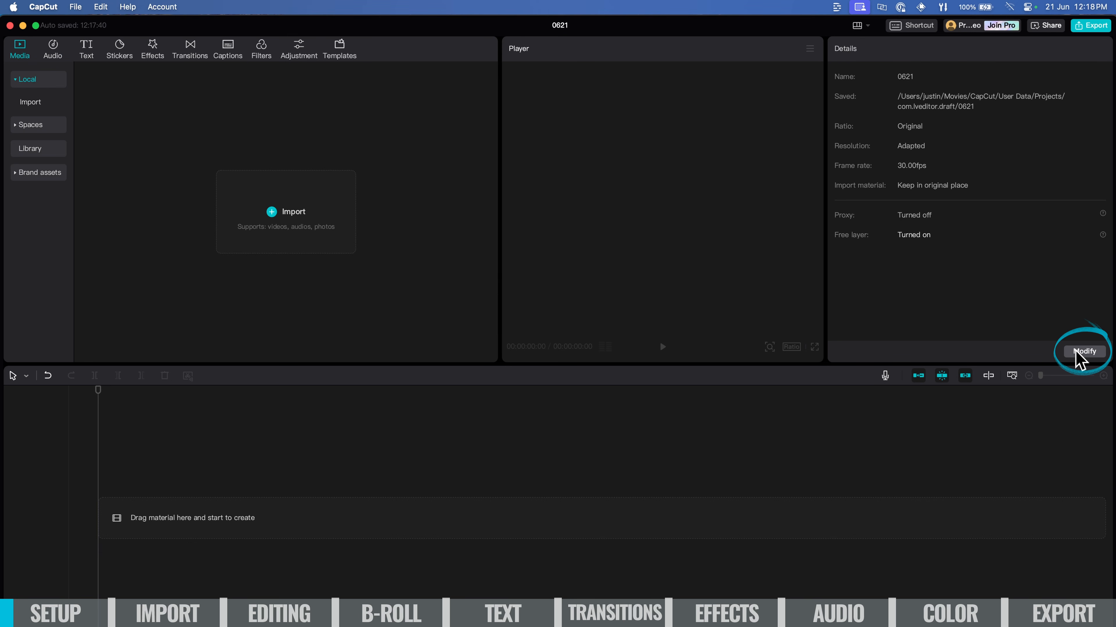
left_click(1083, 351)
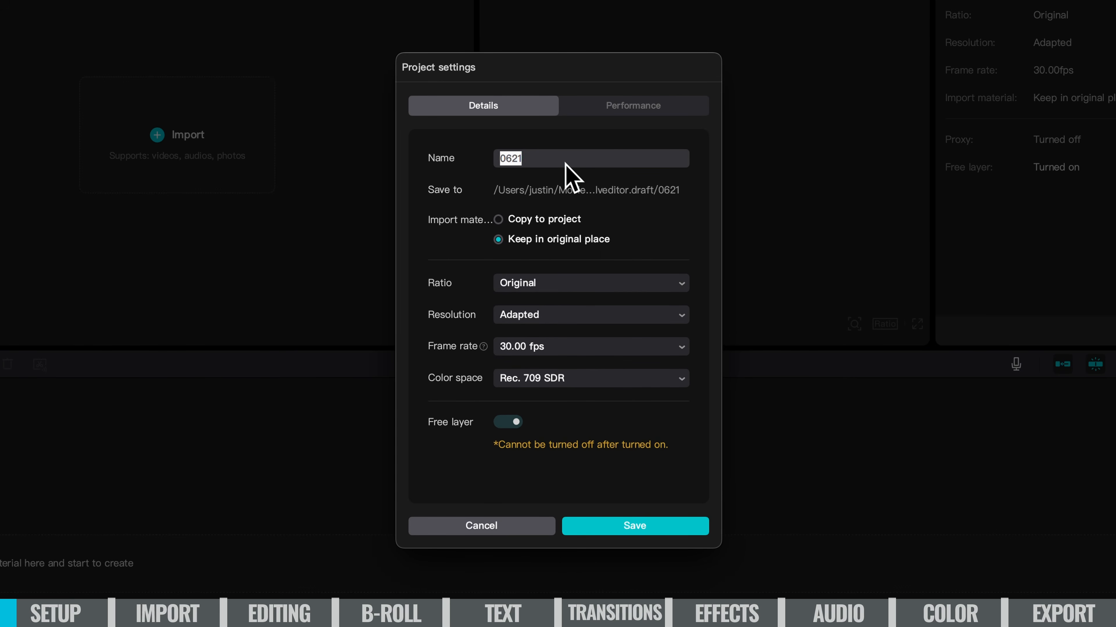
type("Justin Edit")
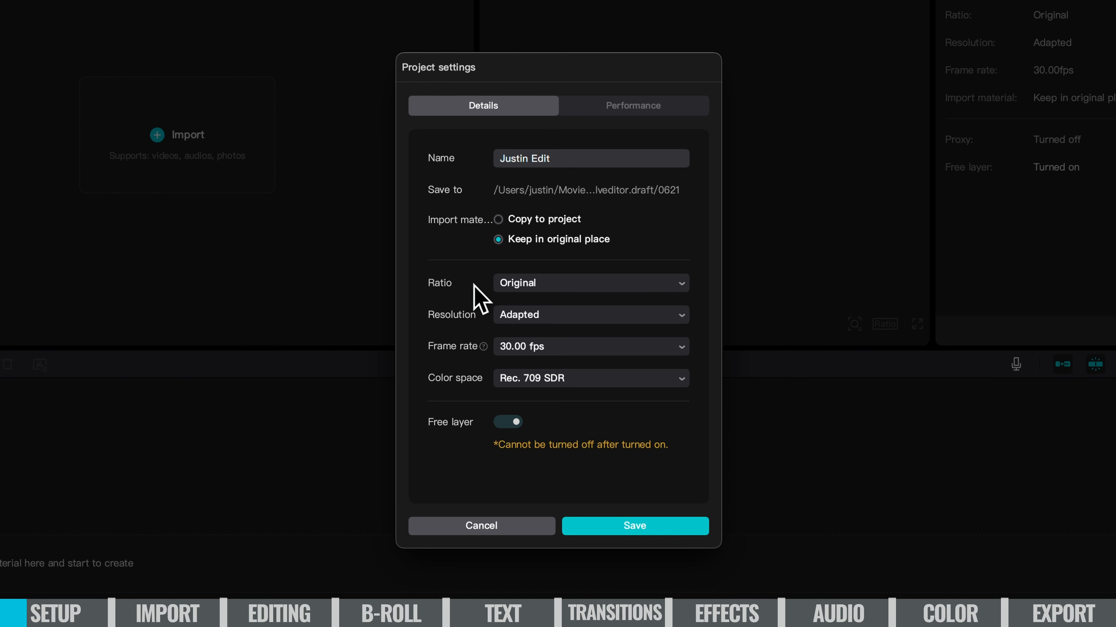
- Keep the project's ratio at Original and its resolution at Adapted, and save the project settings
left_click(523, 289)
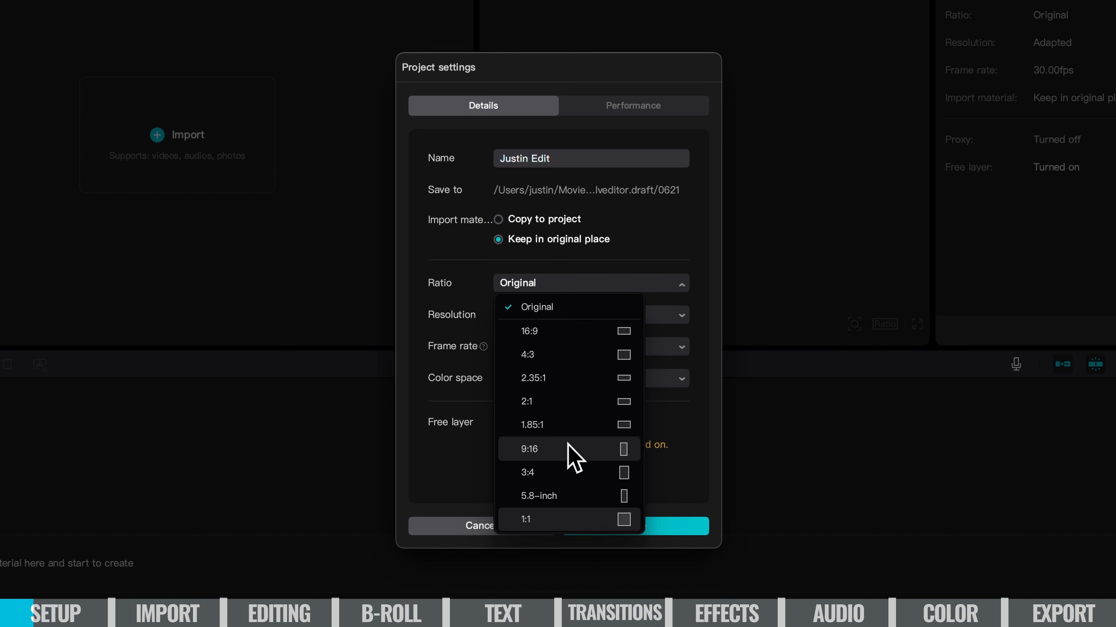
left_click(566, 304)
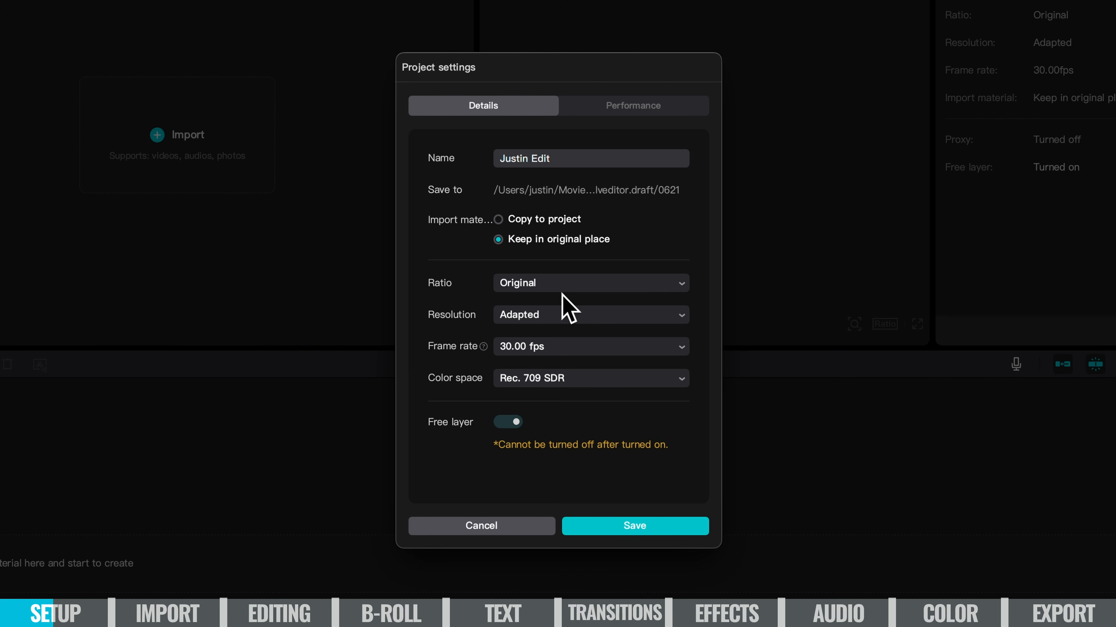
left_click(554, 316)
left_click(571, 369)
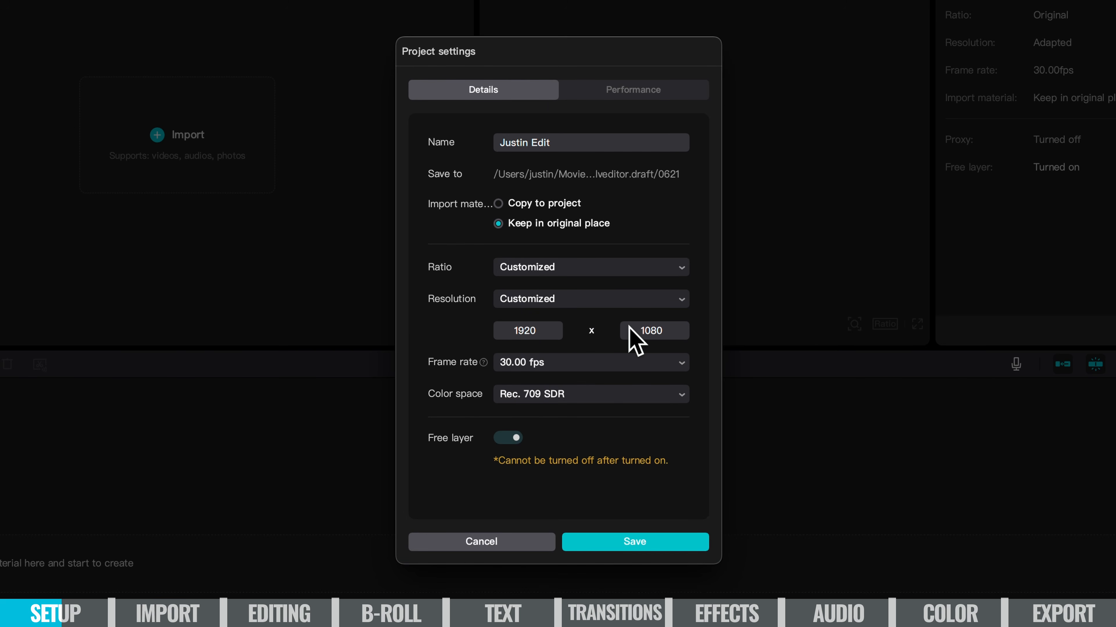
left_click(612, 296)
left_click(598, 317)
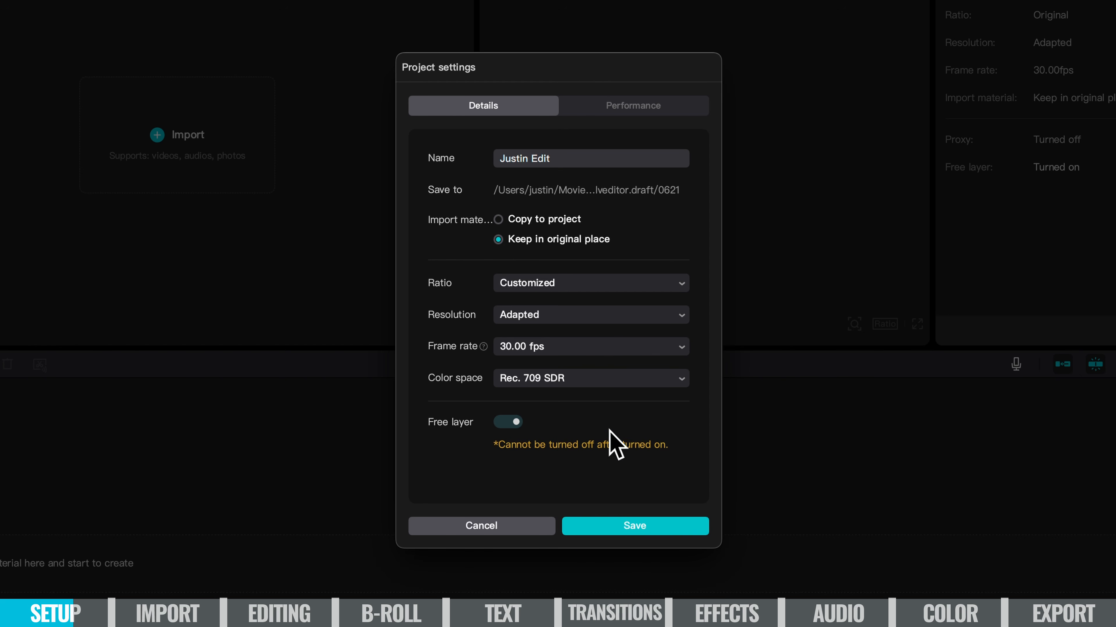
left_click(631, 529)
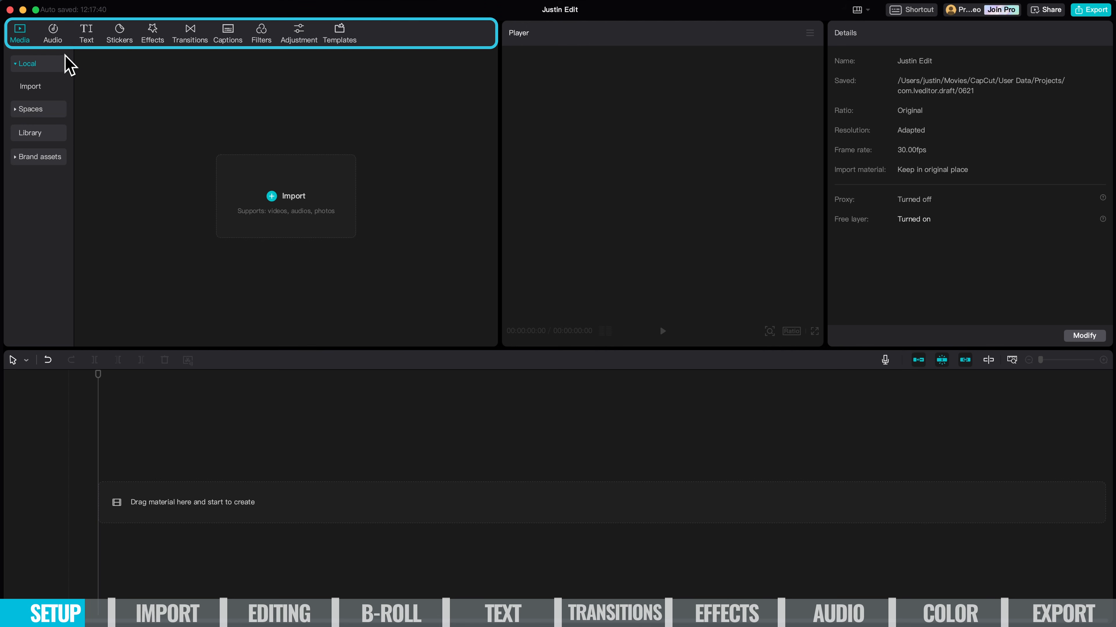
left_click(56, 41)
left_click(86, 38)
left_click(117, 36)
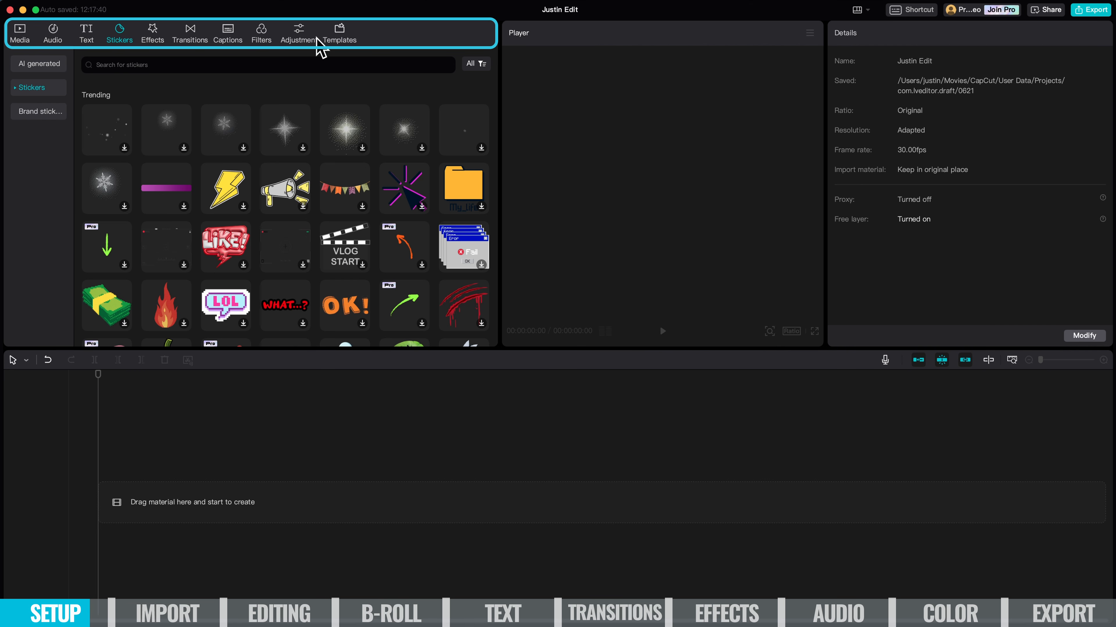
left_click(28, 36)
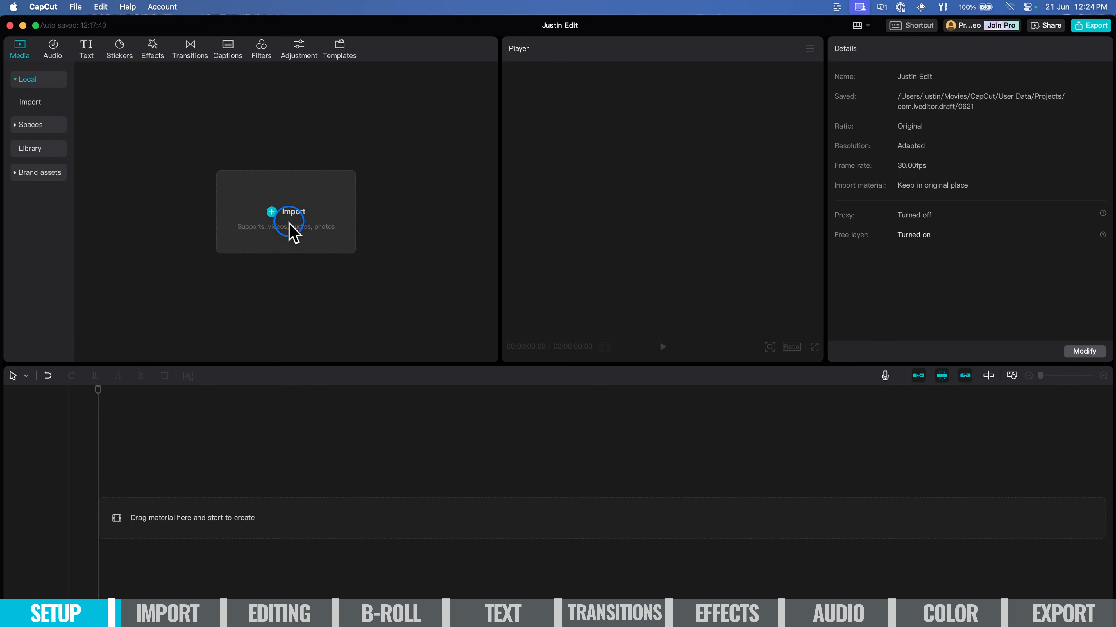
- Import Camera-Recording.mp4 from the Video Assets folder into the project's media
left_click(293, 233)
double_click(360, 154)
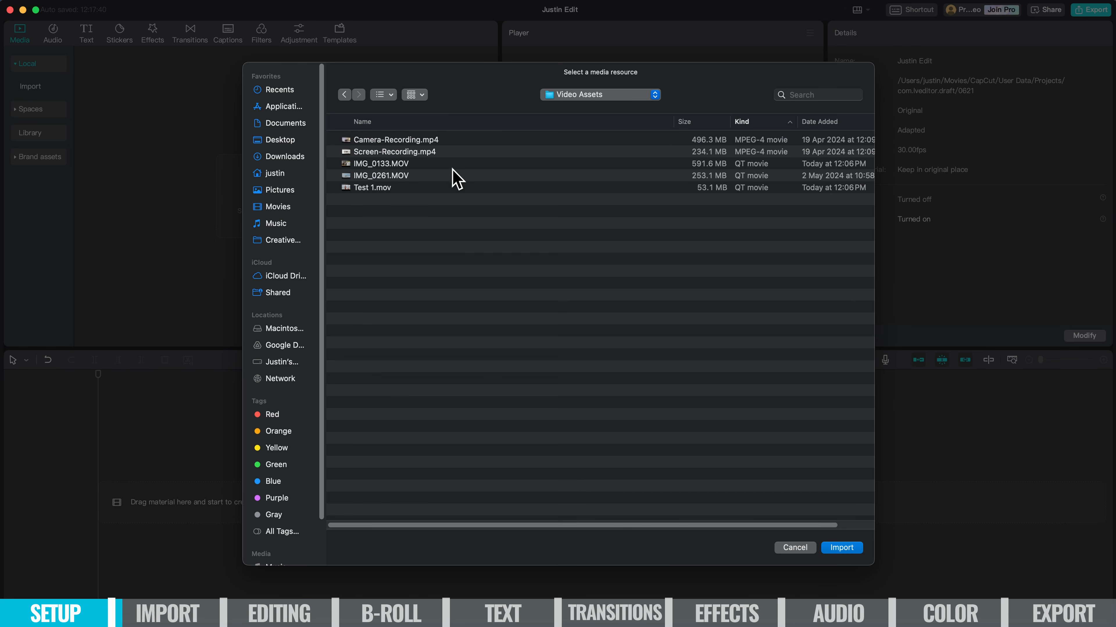
left_click(398, 140)
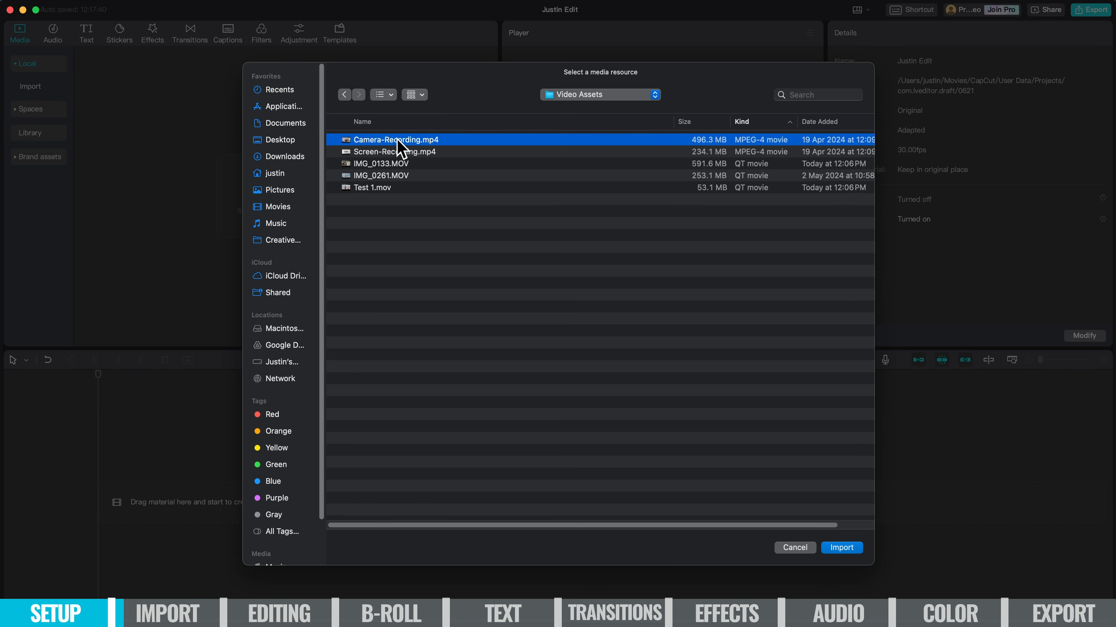
left_click(841, 548)
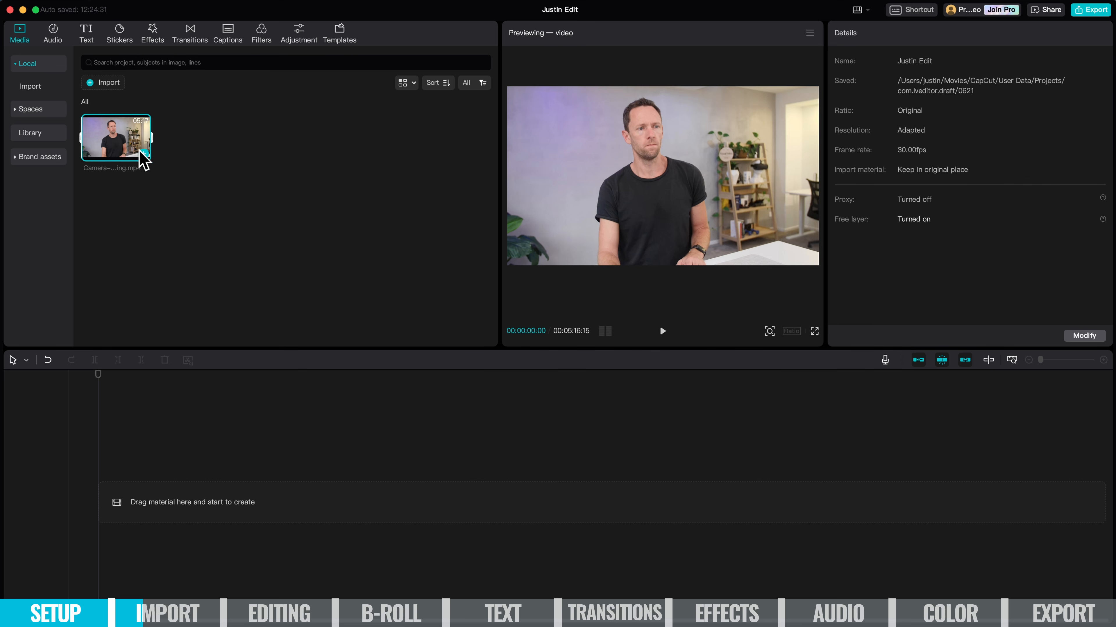
- Place the whole Camera-Recording.mp4 clip on the timeline and delete it again
left_click_drag(141, 159, 120, 479)
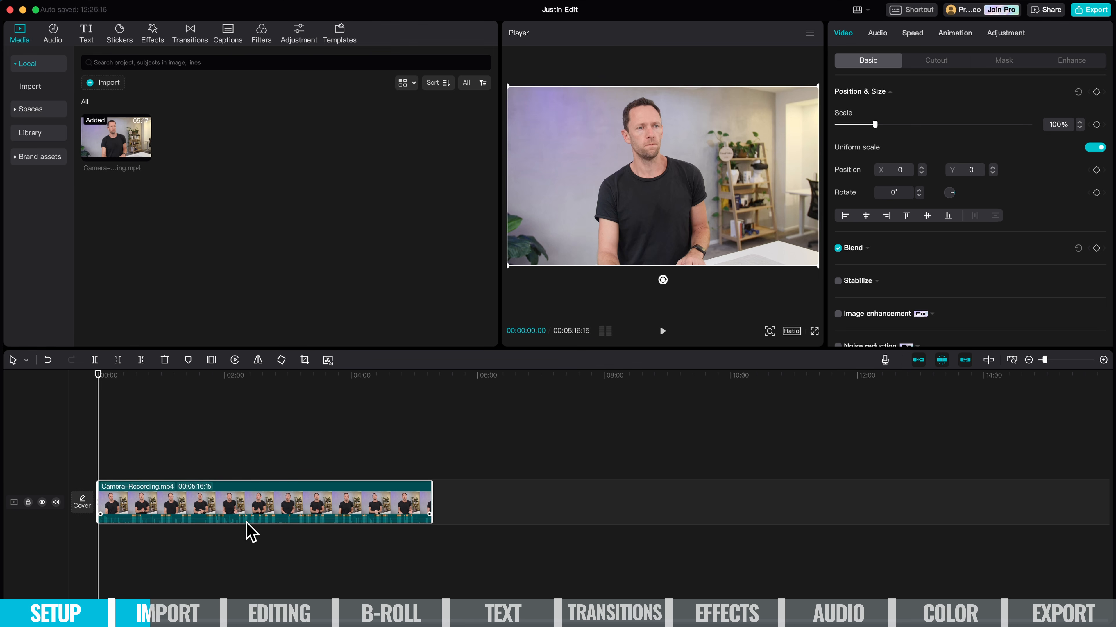
key("Delete")
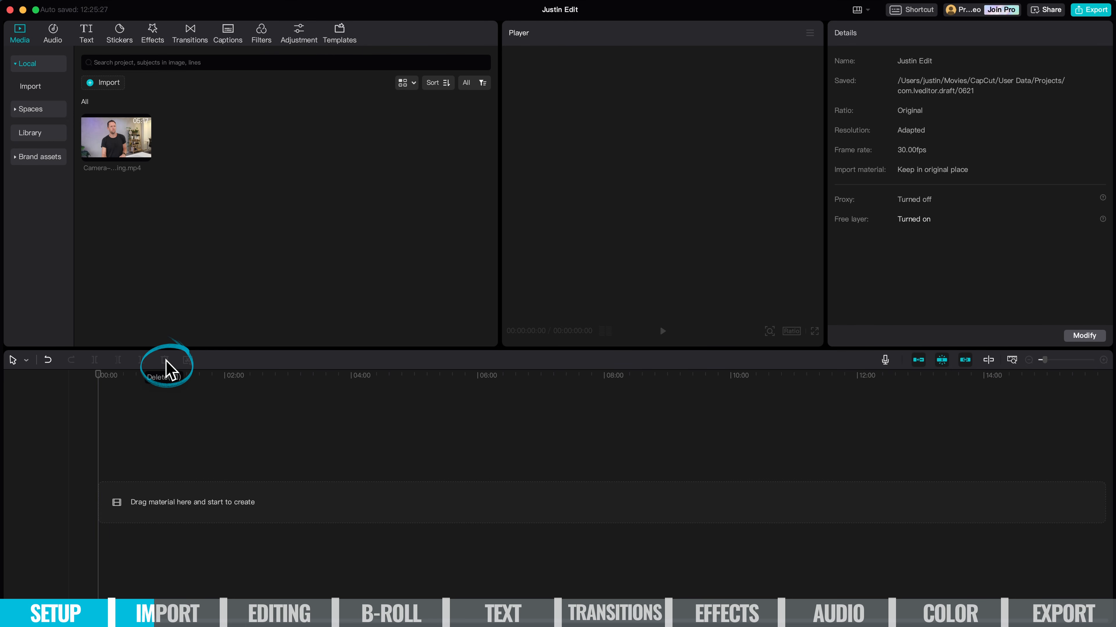
- Try adding only the range from about 00:01:21 to 00:02:40 of Camera-Recording.mp4 to the timeline, and undo it
left_click(92, 161)
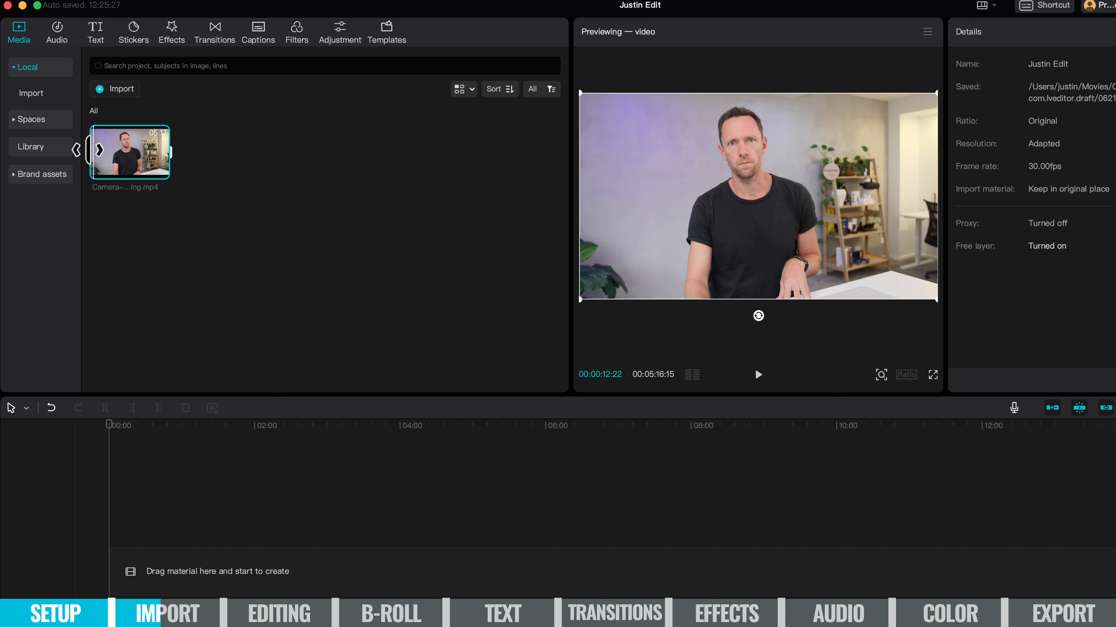
left_click(87, 159)
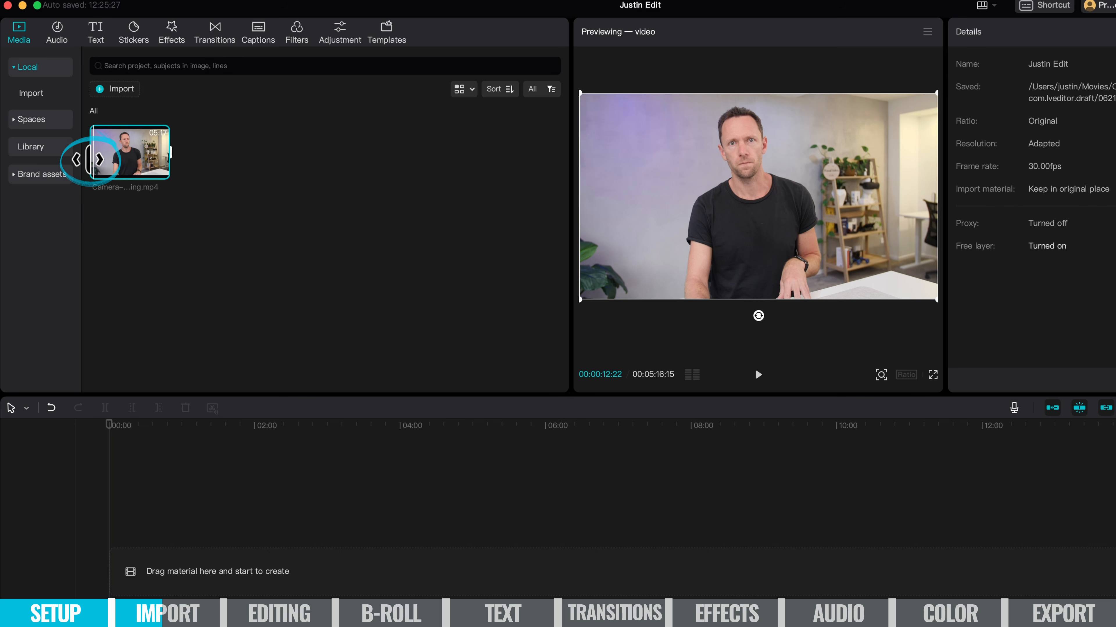
left_click_drag(88, 156, 108, 157)
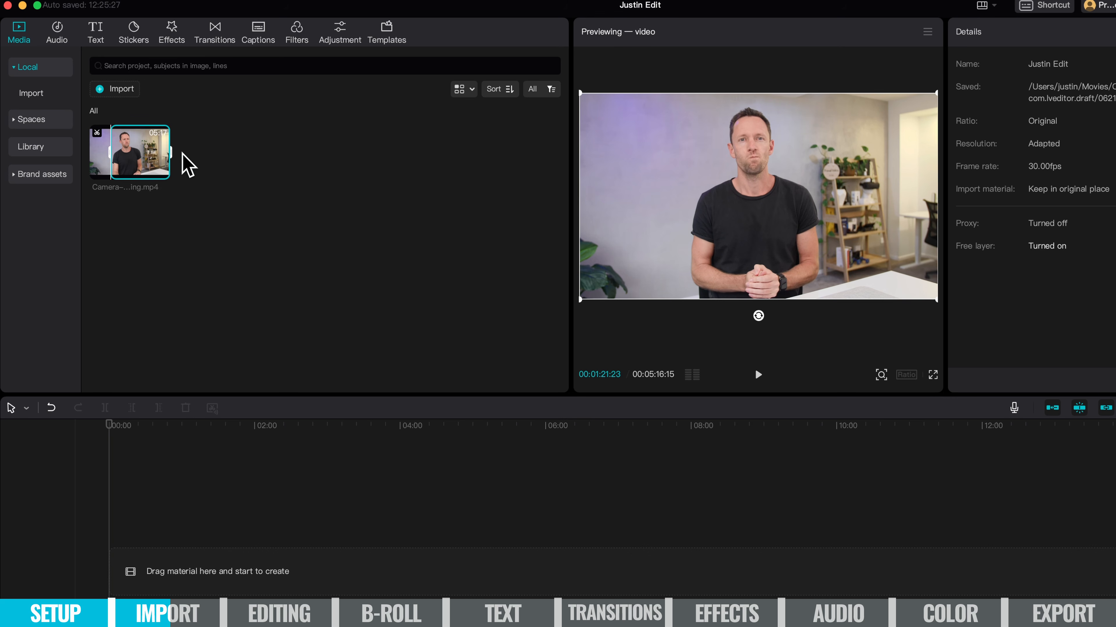
left_click_drag(171, 150, 129, 164)
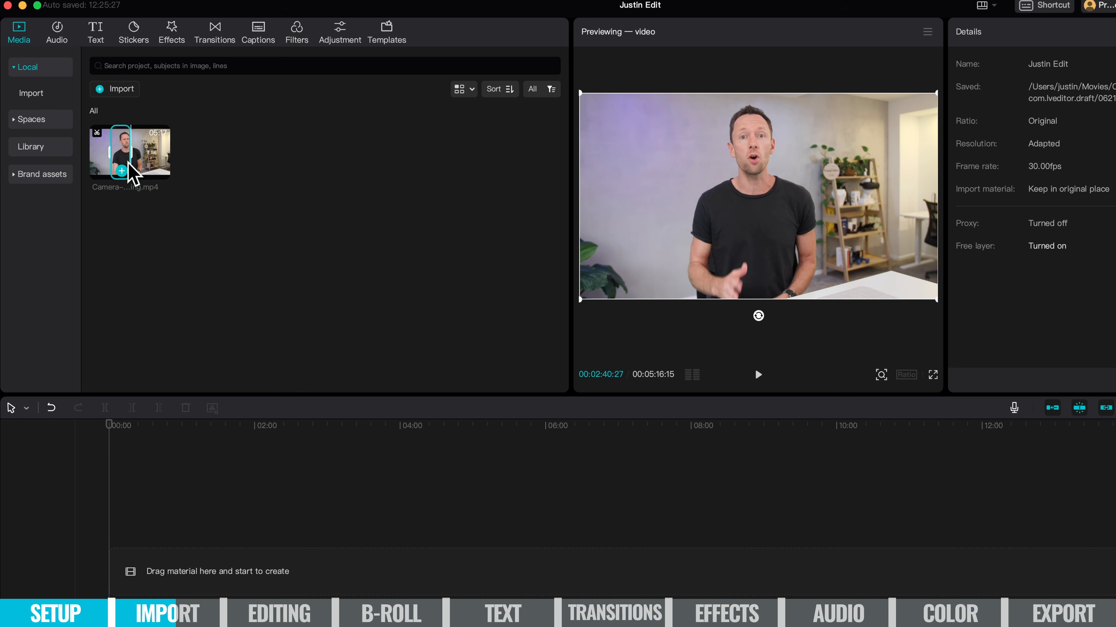
left_click_drag(126, 151, 128, 492)
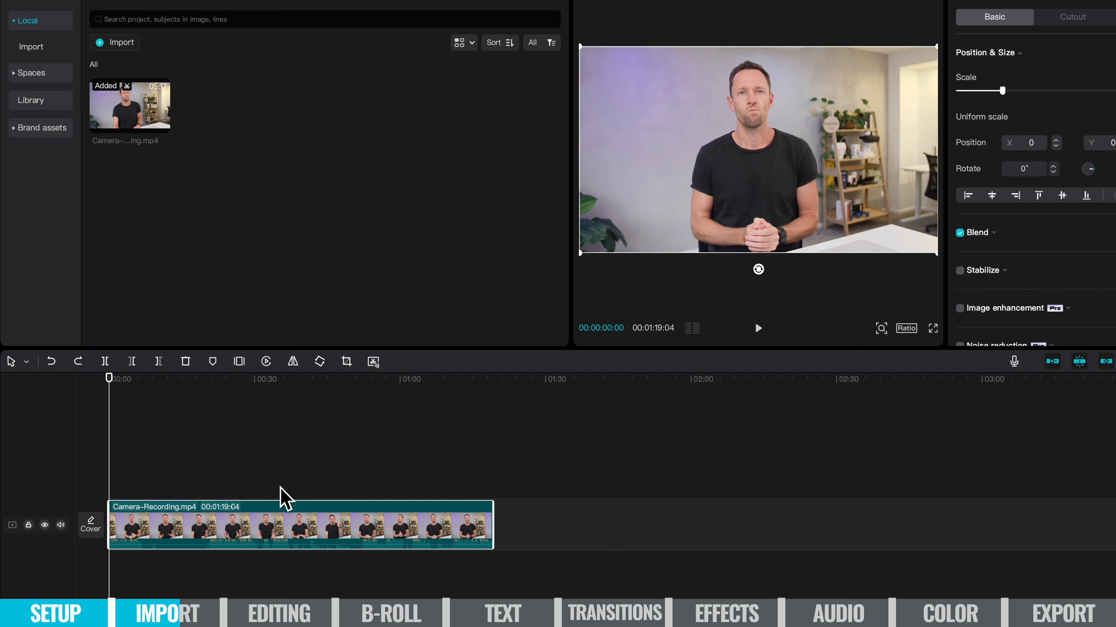
left_click(57, 365)
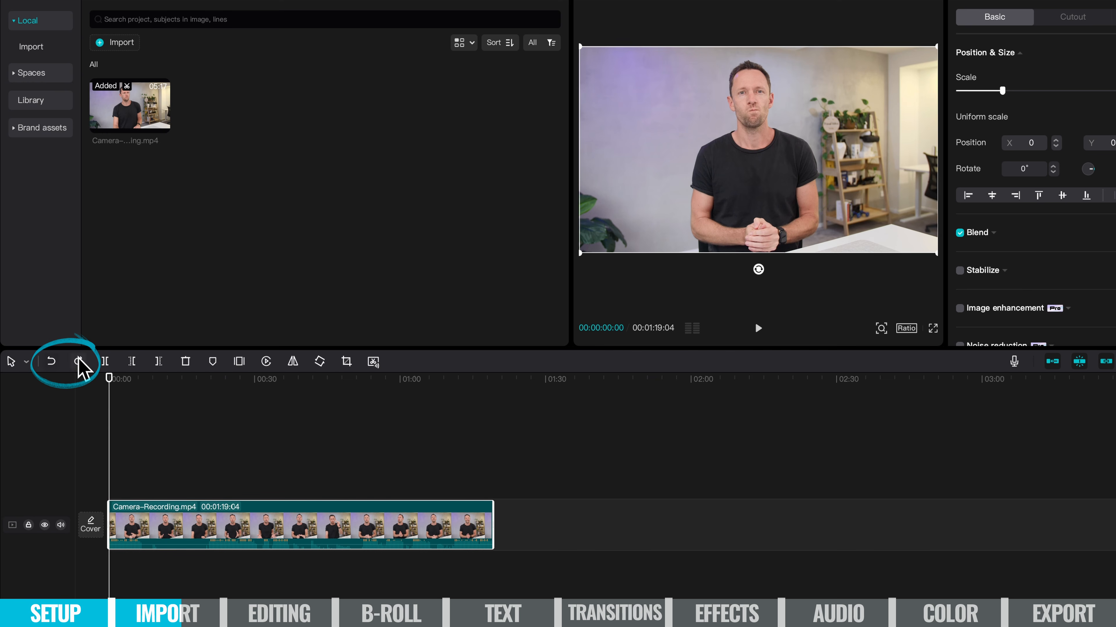
left_click(52, 362)
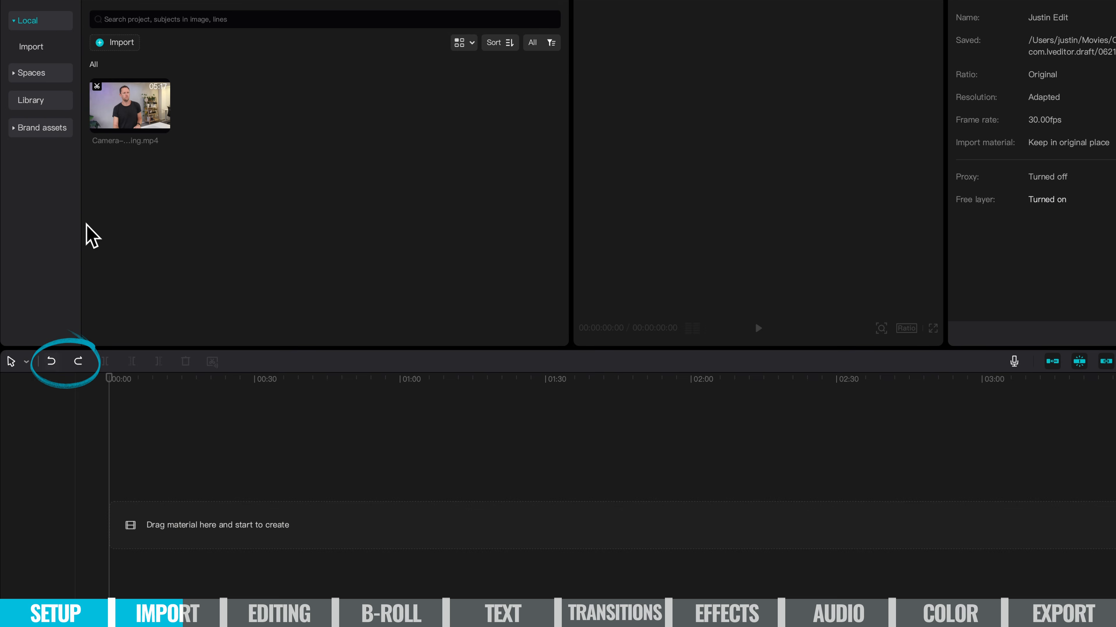
- Reset the range of Camera-Recording.mp4 in the media library to its full length and add the whole clip to the timeline
left_click(120, 103)
left_click_drag(110, 107, 20, 112)
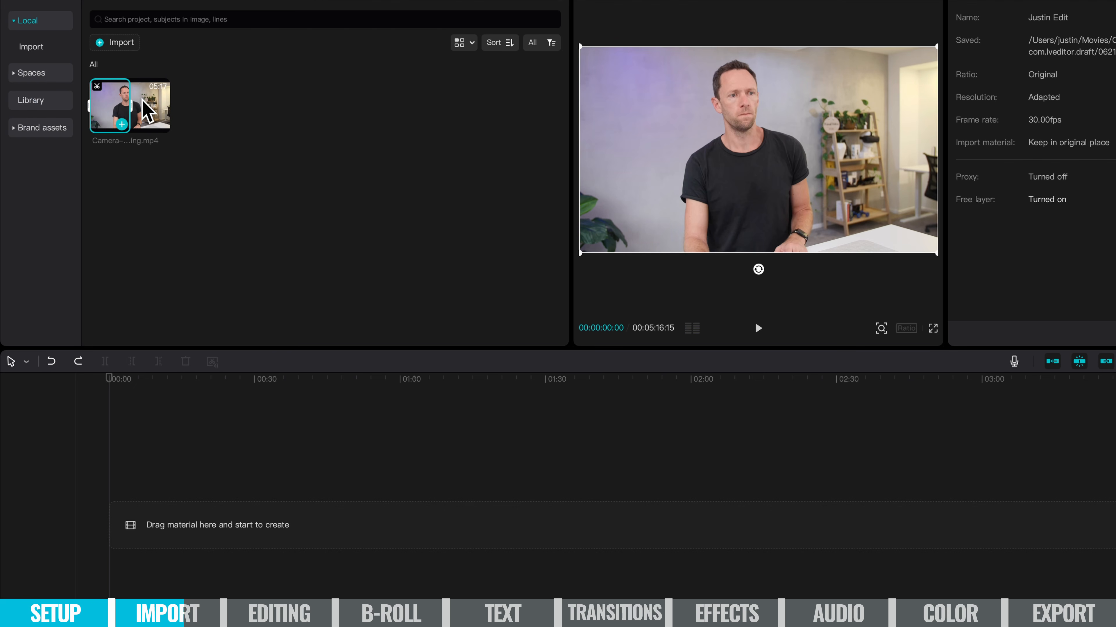
left_click_drag(130, 104, 212, 104)
mouse_move(158, 106)
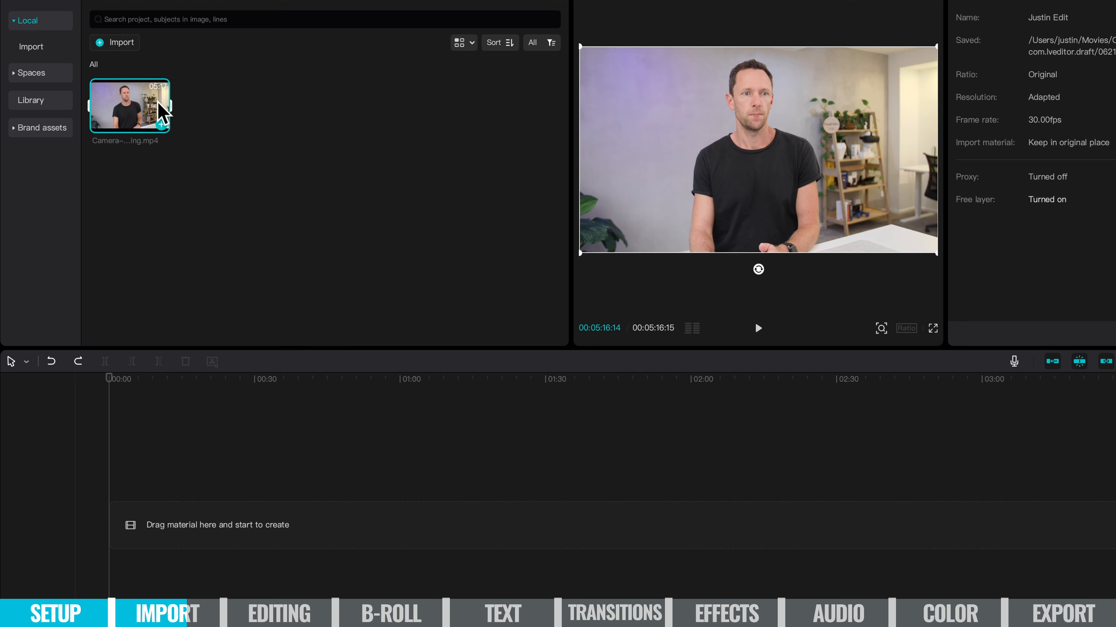
left_click_drag(137, 132, 119, 492)
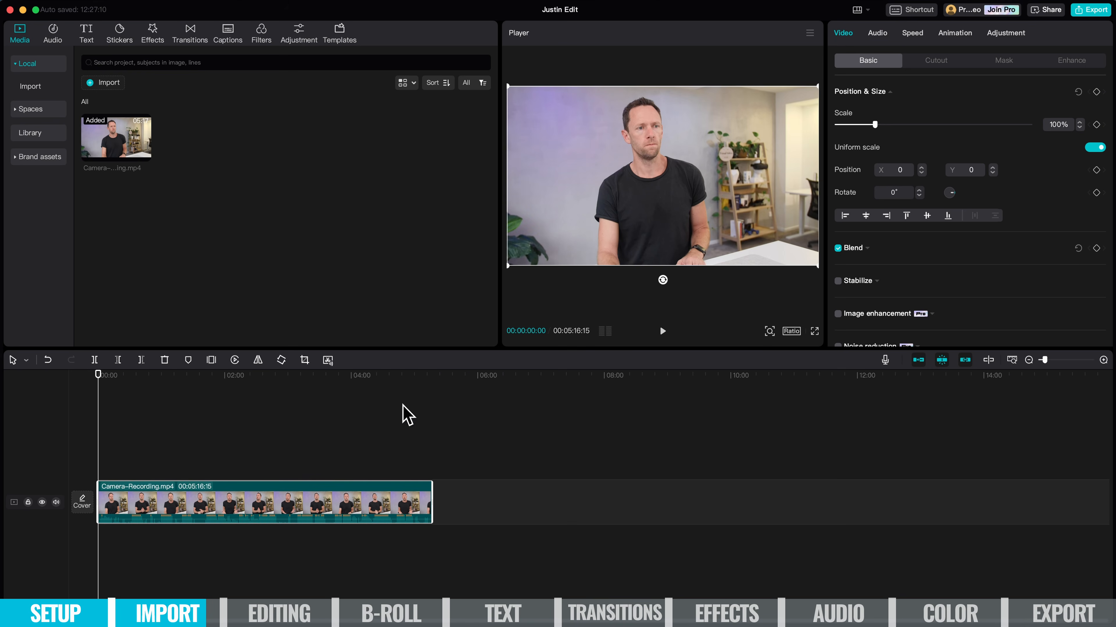
- Enlarge the timeline area, stretch the recording across its width and select the clip
left_click_drag(429, 350, 429, 314)
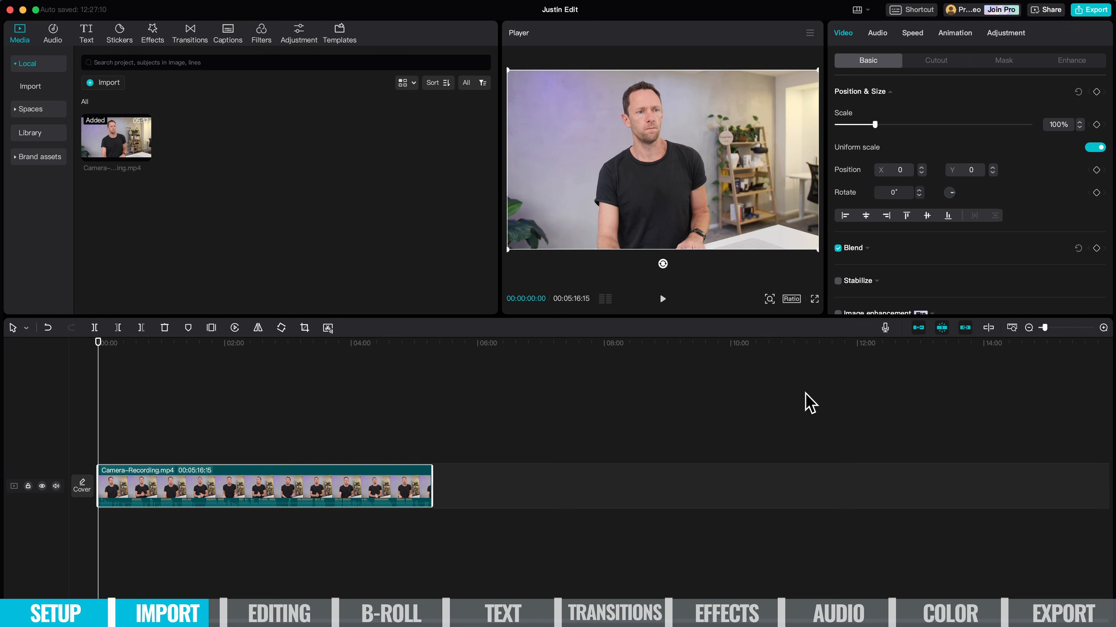
left_click_drag(1045, 328, 1052, 330)
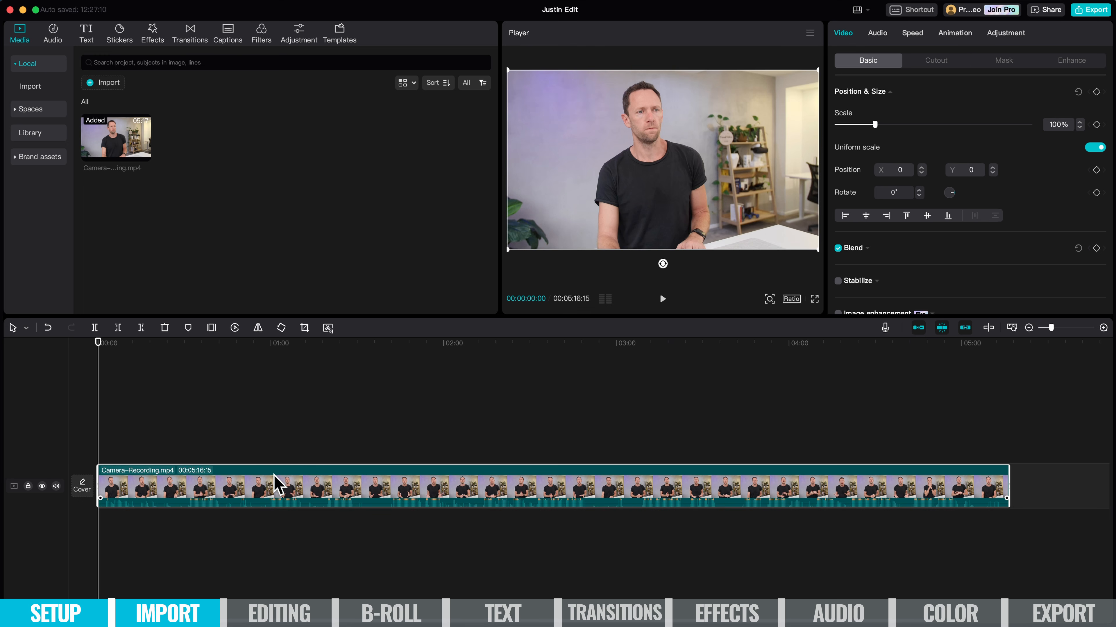
mouse_move(134, 153)
left_mouse_down()
mouse_move(668, 274)
mouse_move(1006, 444)
mouse_move(1029, 477)
mouse_move(267, 189)
mouse_move(131, 164)
mouse_move(134, 173)
left_mouse_up()
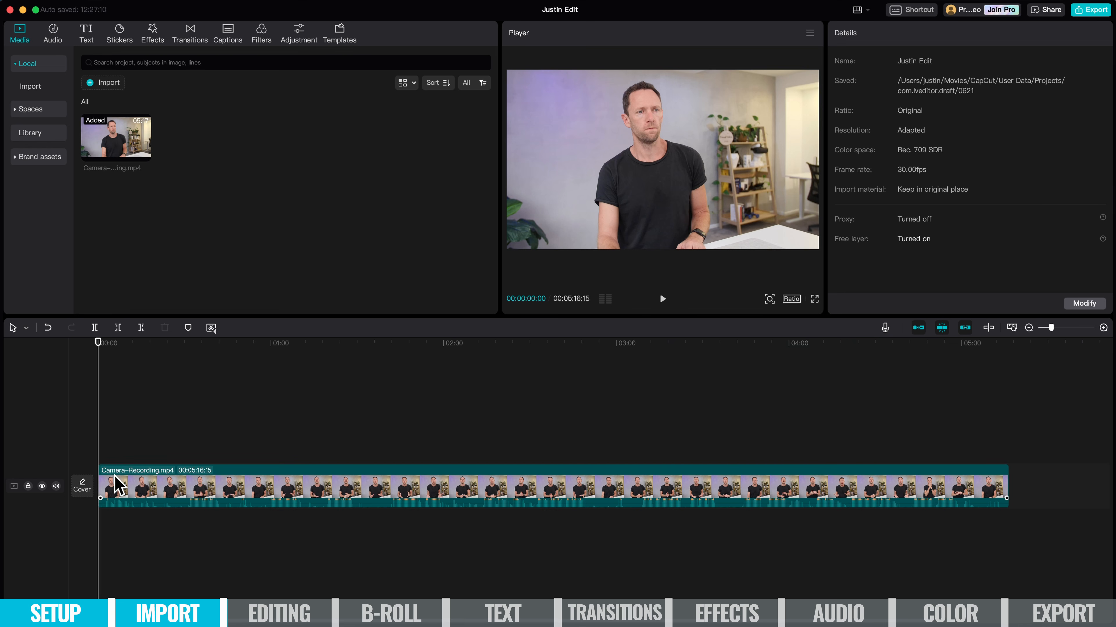
left_click(118, 485)
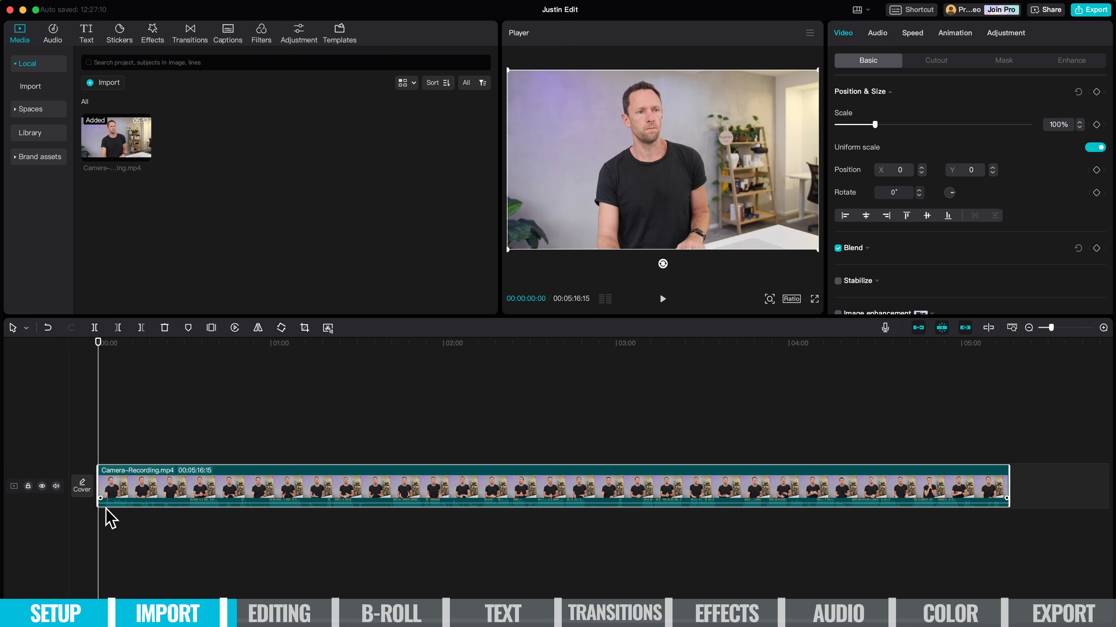
- Play the opening of the recording and trim the unwanted start, leaving a clip duration of 00:04:44:21
left_click(1053, 329)
left_click_drag(1054, 330, 1058, 330)
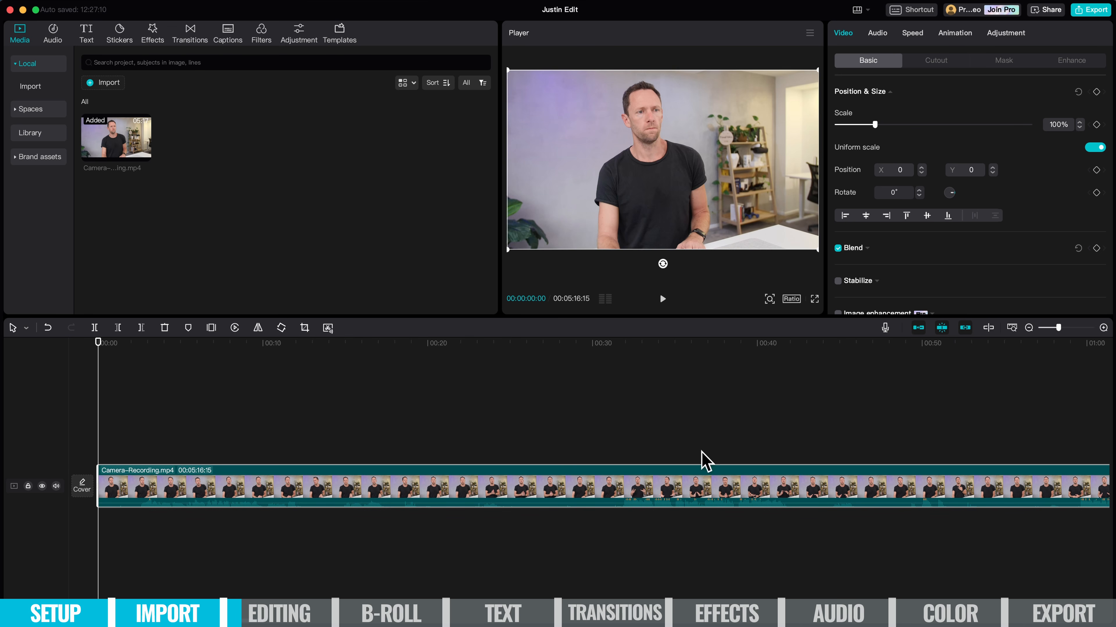
left_click(664, 299)
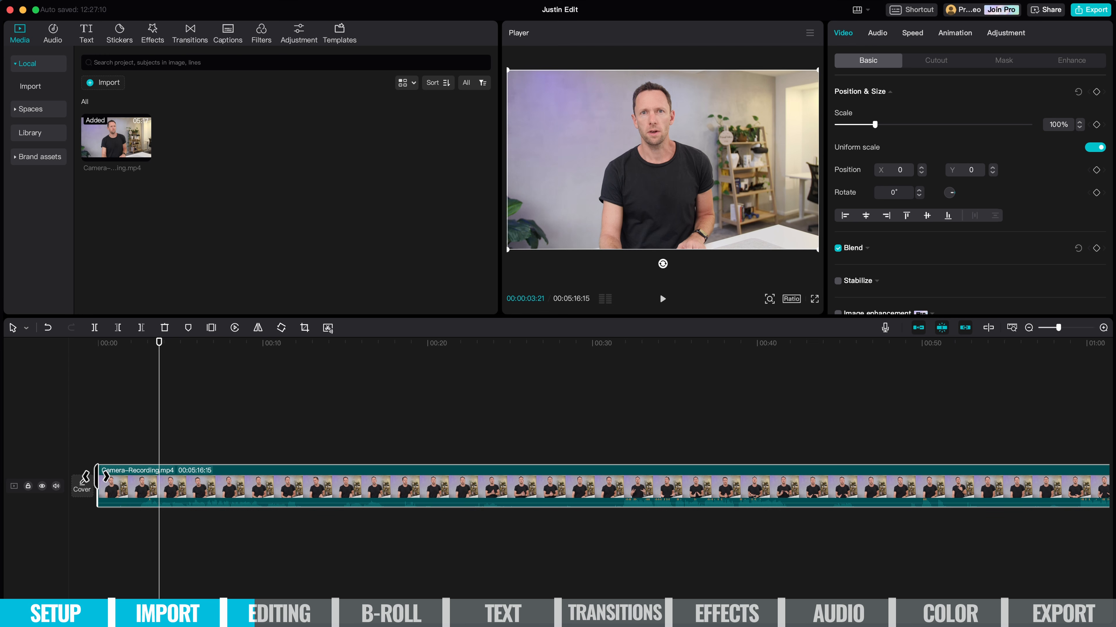
left_click_drag(98, 474, 623, 572)
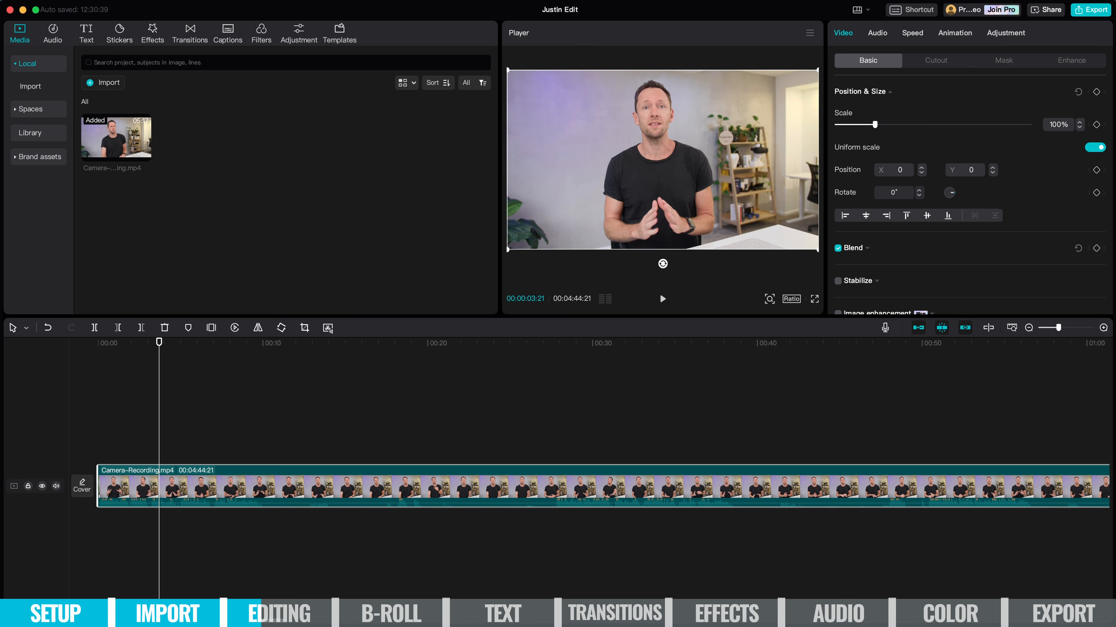
- Find the end of the wanted footage at 00:04:26:14 and trim the end of the recording back to that point
scroll(959, 597, "right", 20)
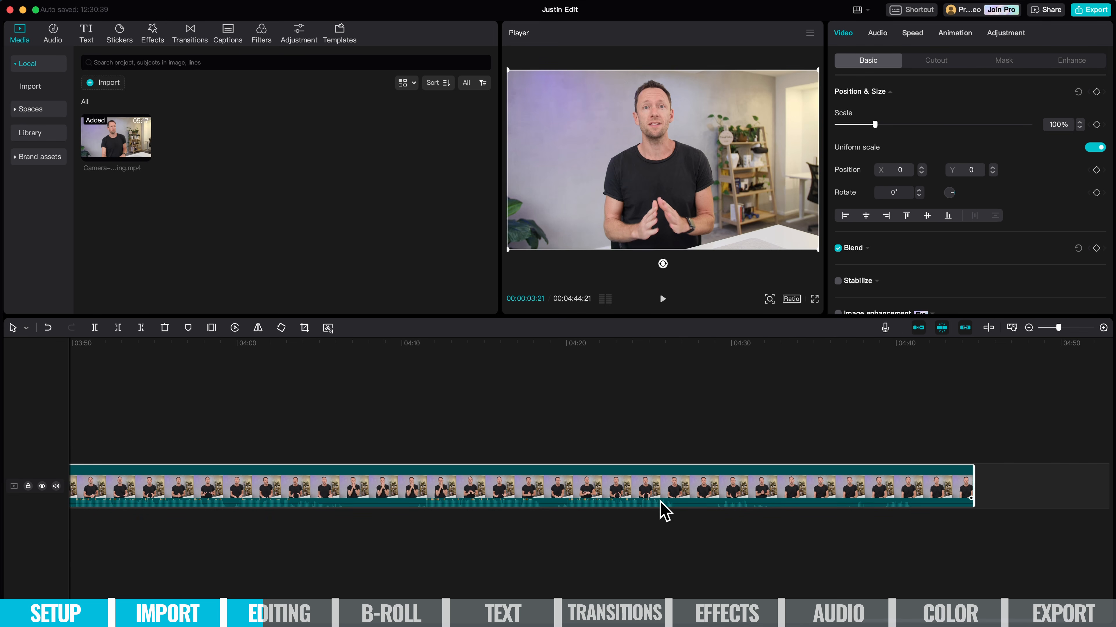
left_click(613, 344)
left_click_drag(614, 346, 629, 348)
left_click_drag(643, 350, 666, 358)
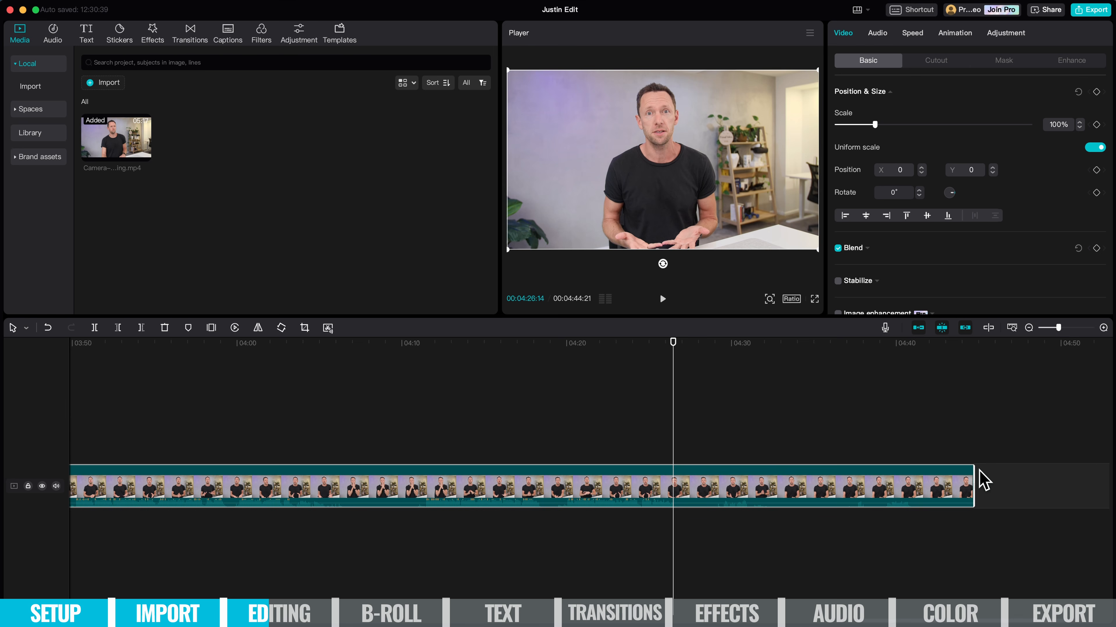
left_click_drag(974, 482, 673, 482)
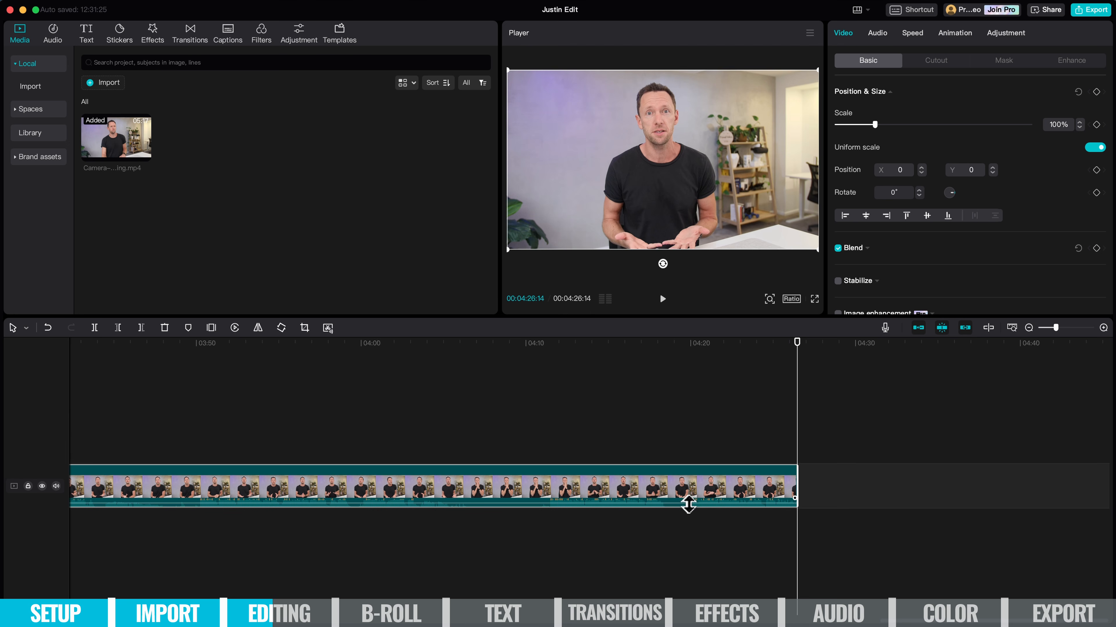
- Split the recording at 00:04:19:28
left_click_drag(655, 349, 674, 355)
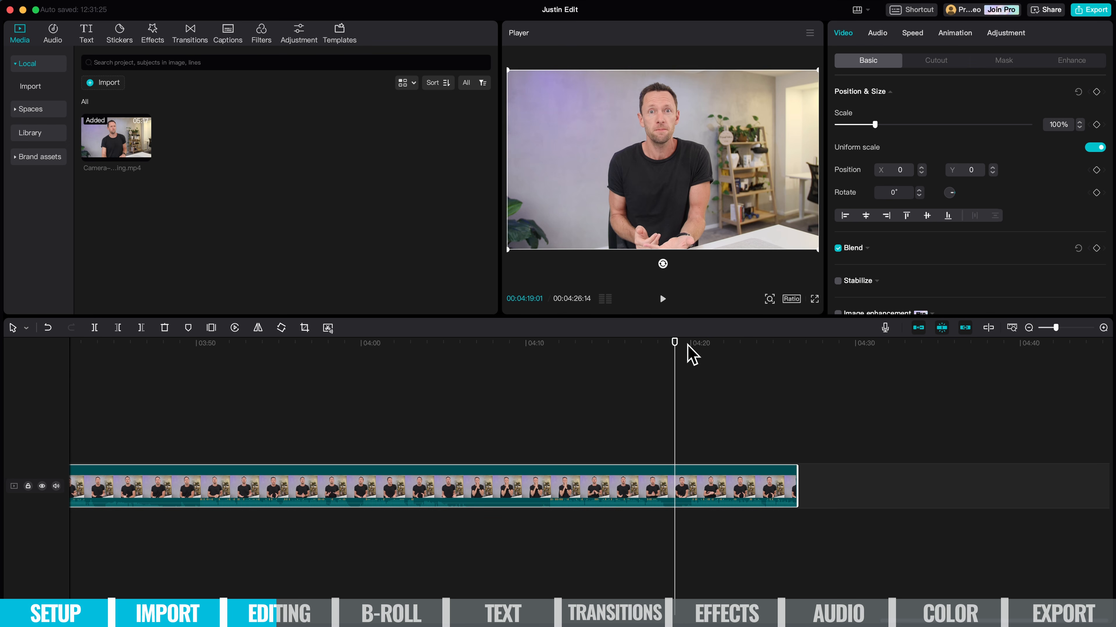
left_click_drag(675, 353, 689, 340)
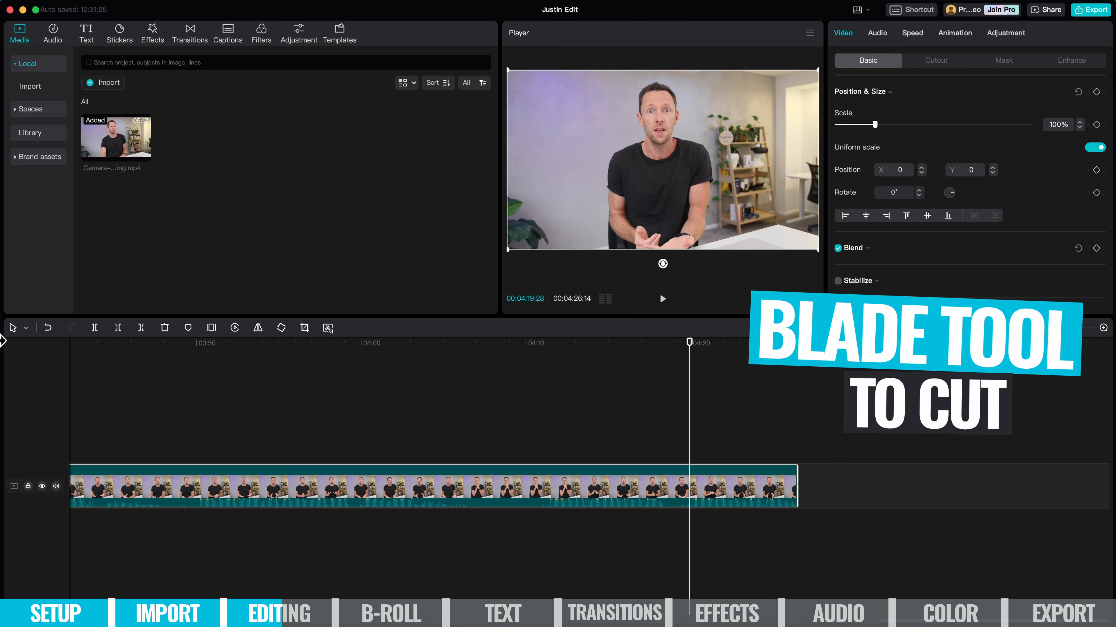
left_click(95, 328)
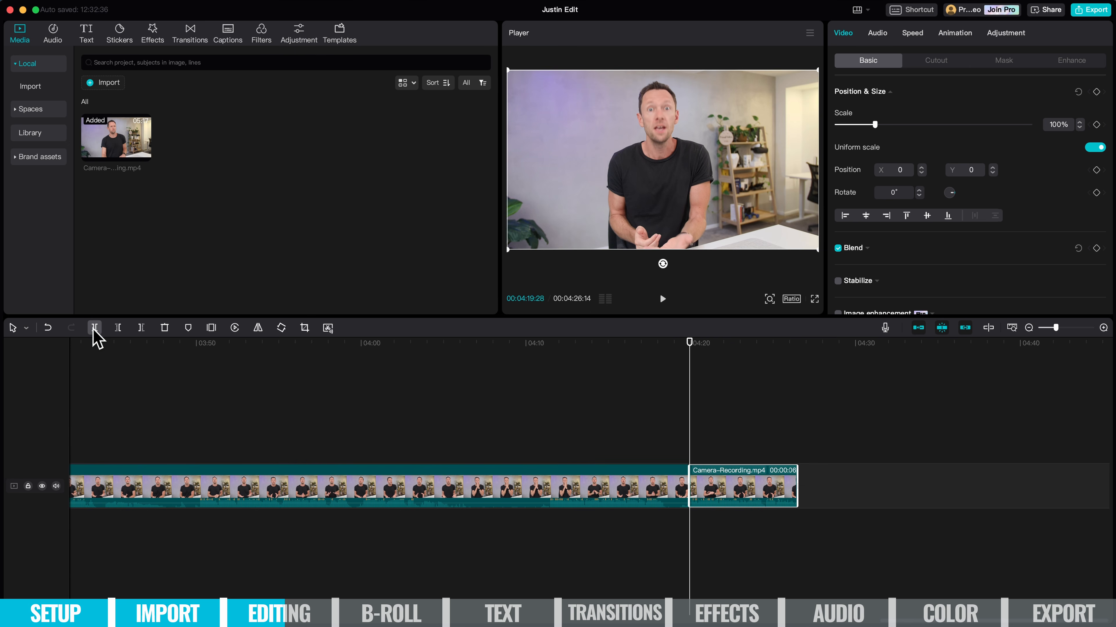
- Select the pieces around the cut, try shortening the end of the first piece, and undo that trim
left_click(651, 490)
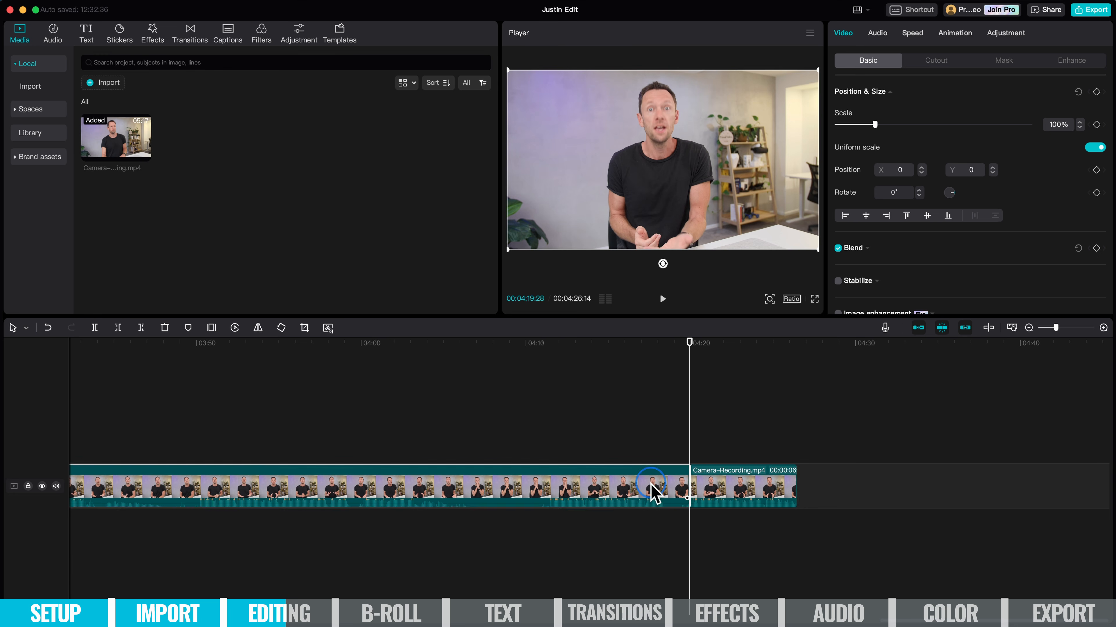
left_click(702, 490)
left_click(608, 490)
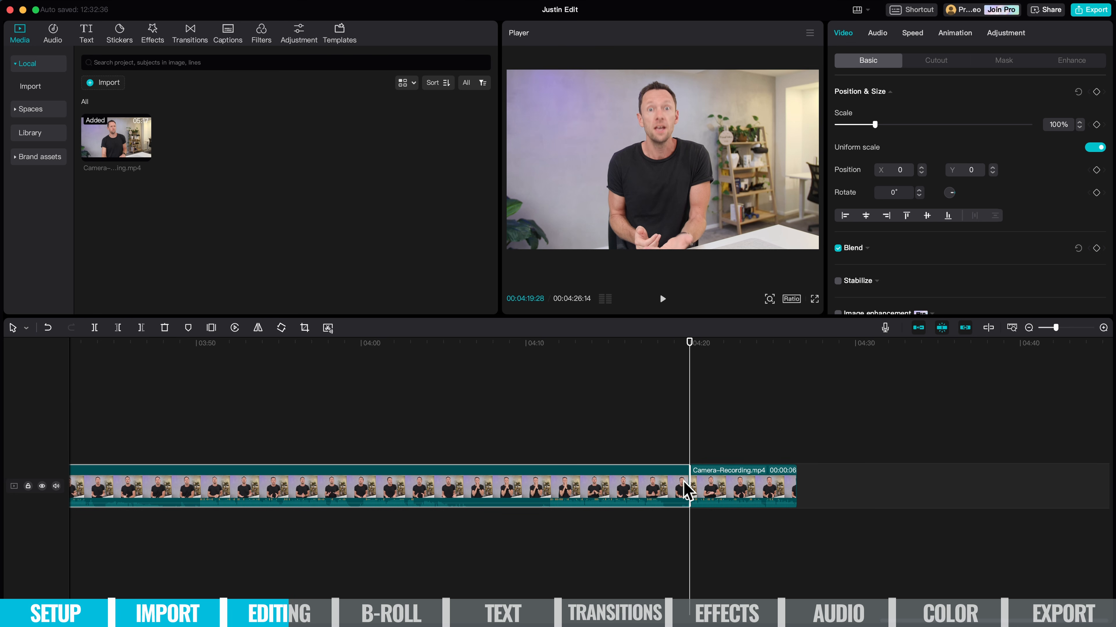
left_click_drag(684, 481, 666, 489)
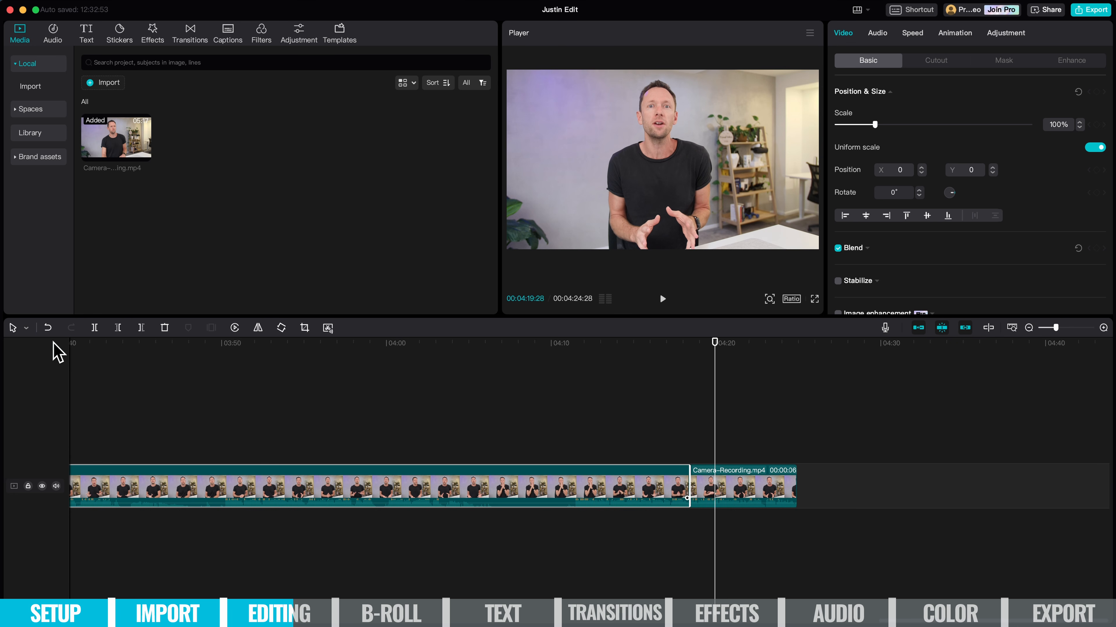
left_click(47, 328)
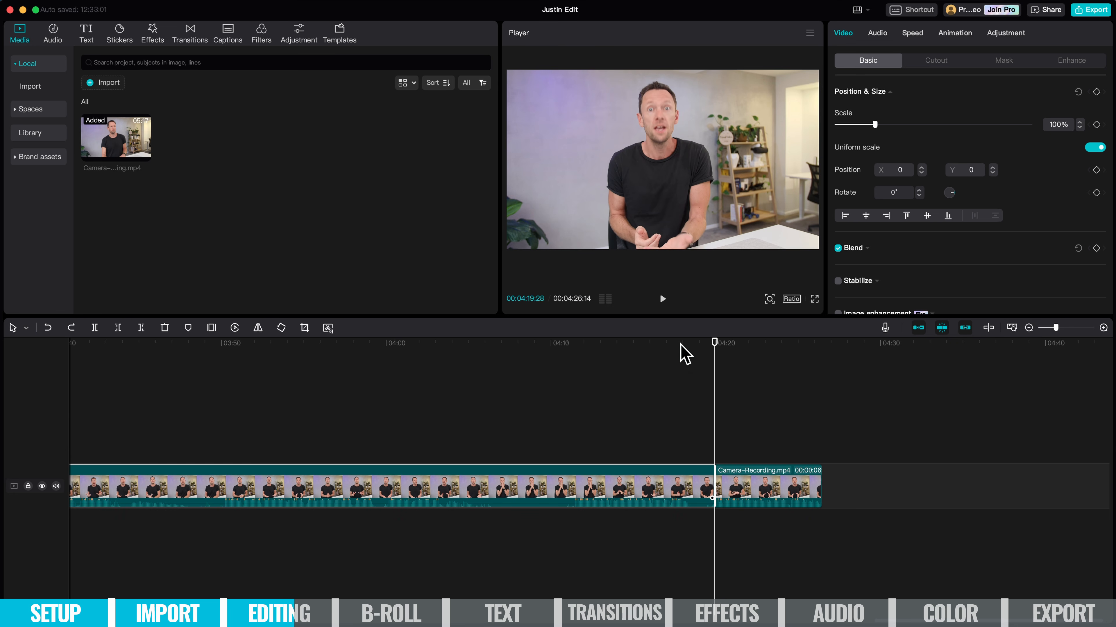
- Split the first piece again at 00:04:18:12 and delete the short section between the two cuts
left_click_drag(712, 360, 686, 370)
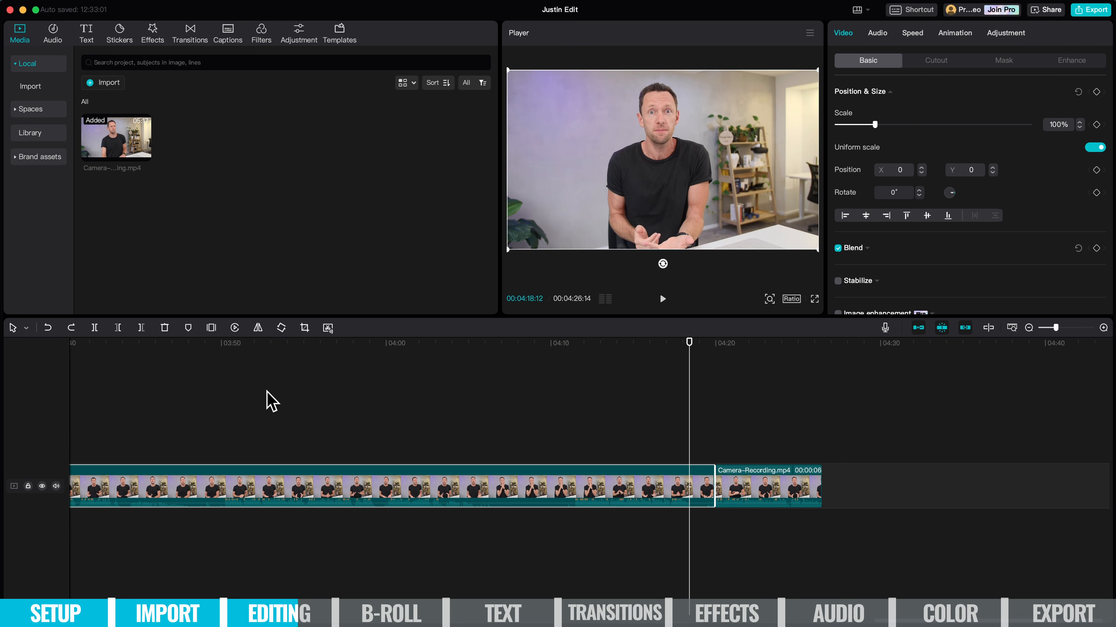
left_click(94, 329)
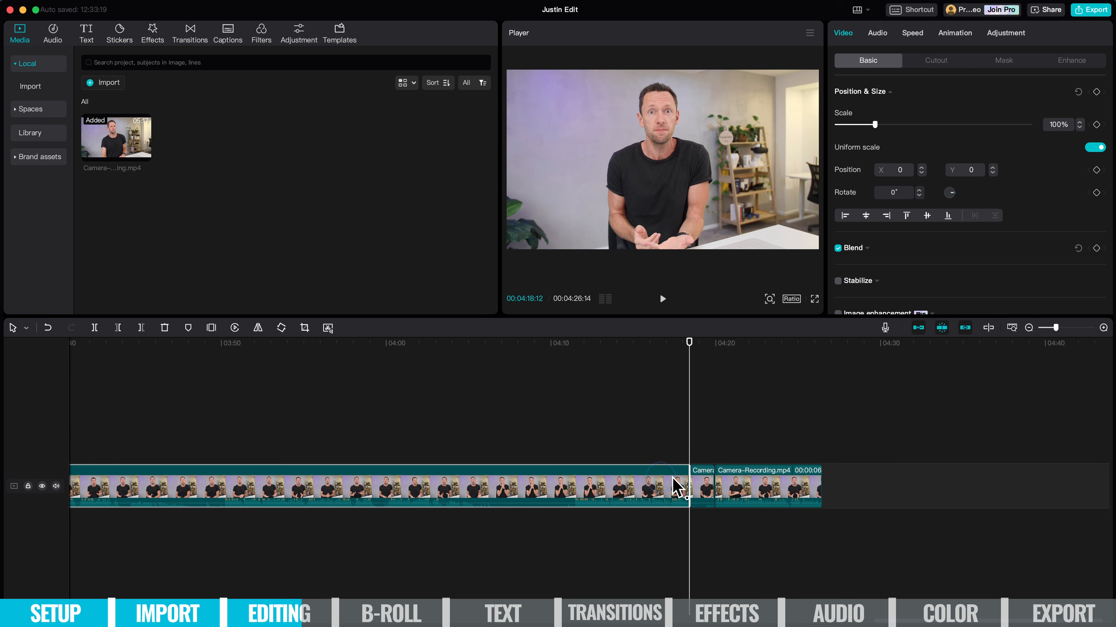
left_click(745, 475)
left_click(698, 483)
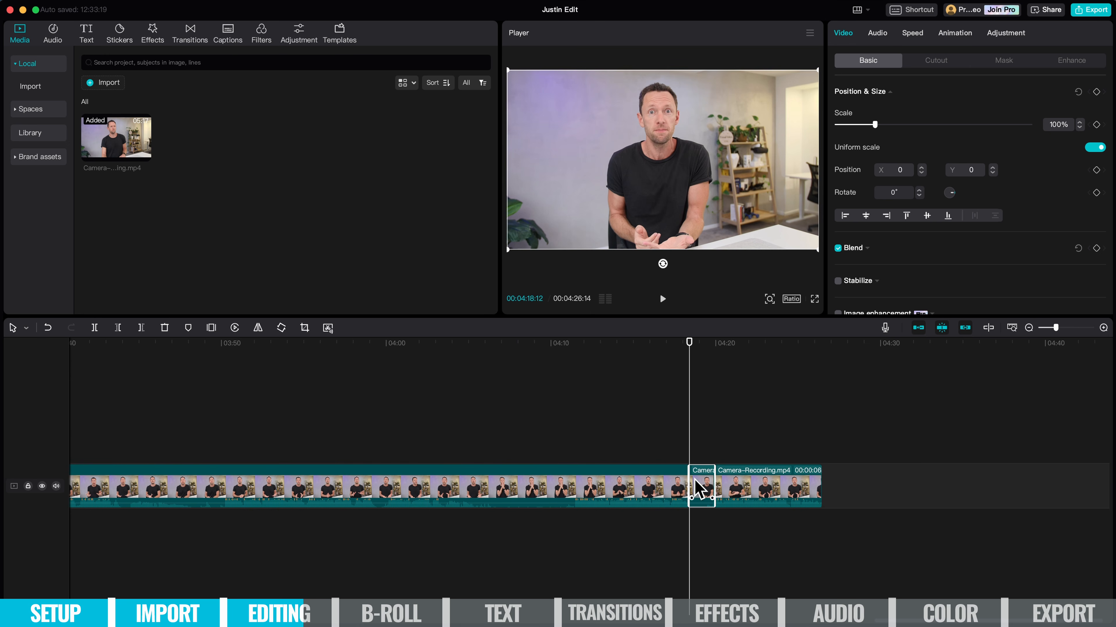
left_click(165, 327)
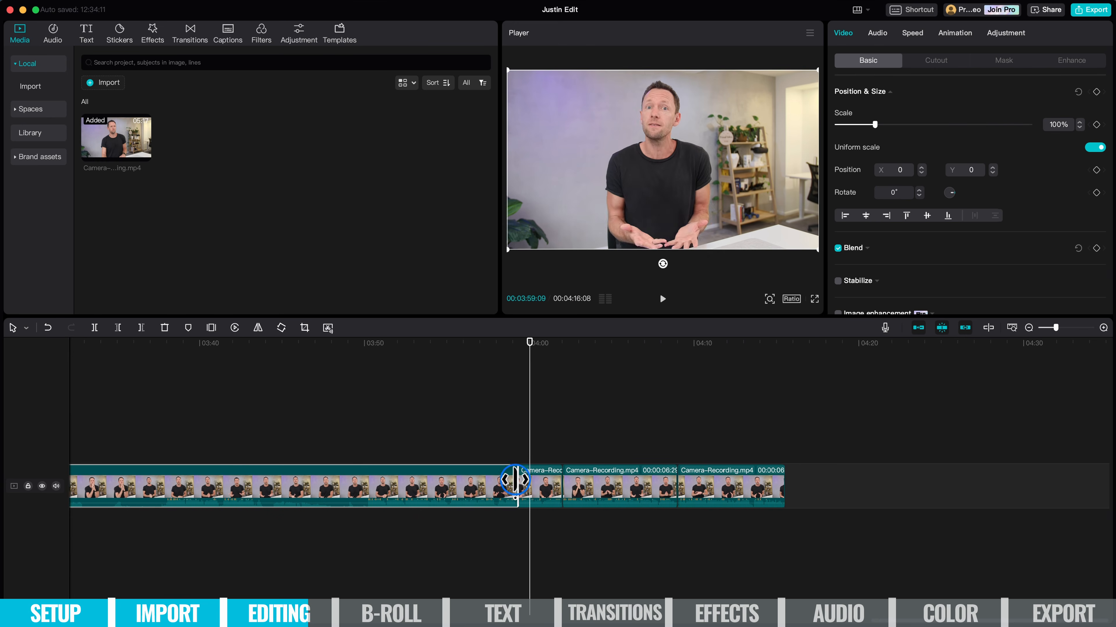
- Work backwards through the recording, cutting and trimming out unwanted sections until the whole edit is 00:01:06:13 long
left_click(320, 482)
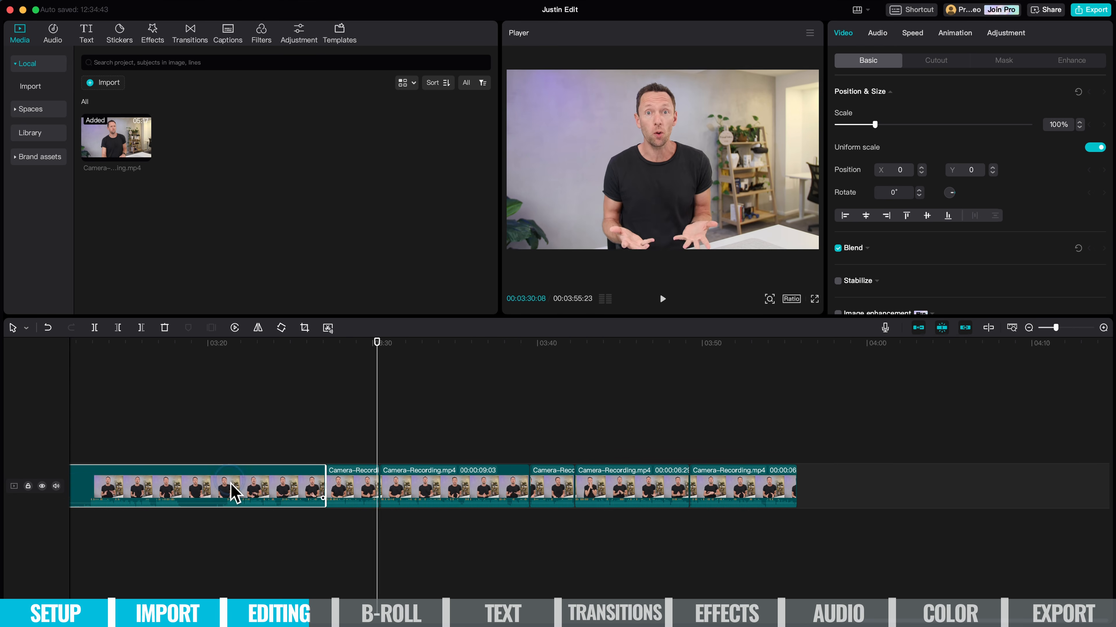
left_click(689, 366)
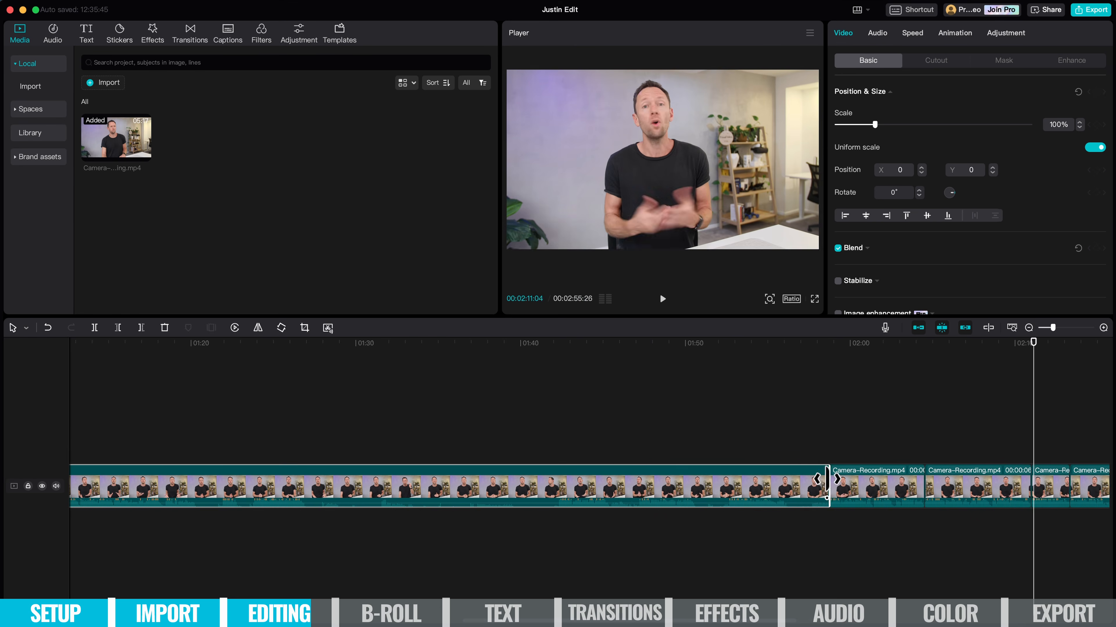
left_click_drag(826, 479, 602, 483)
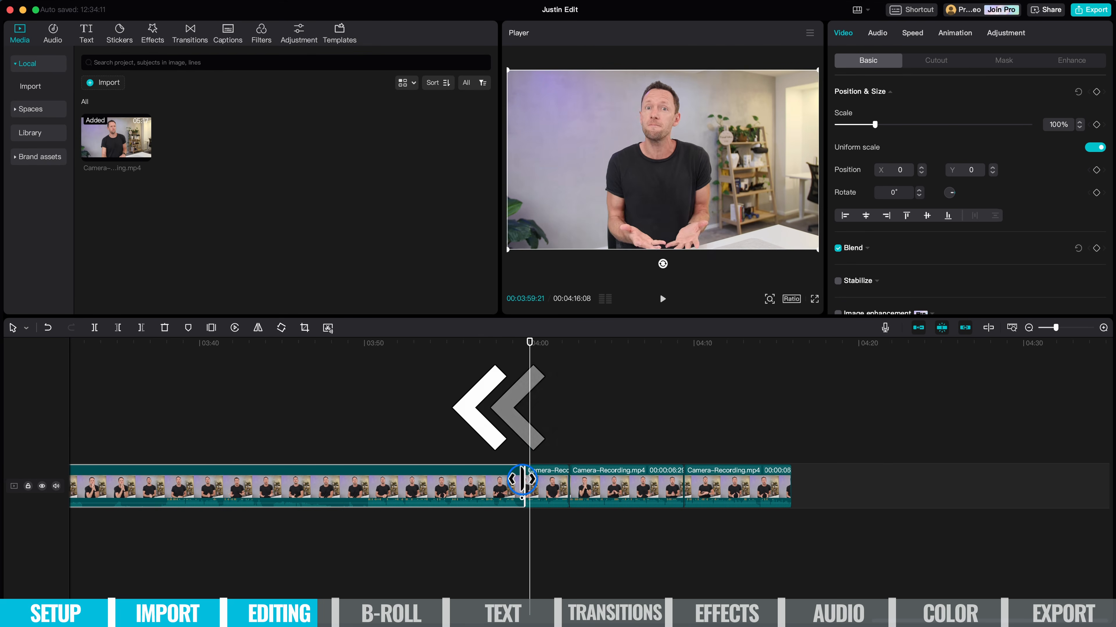
left_click(381, 347)
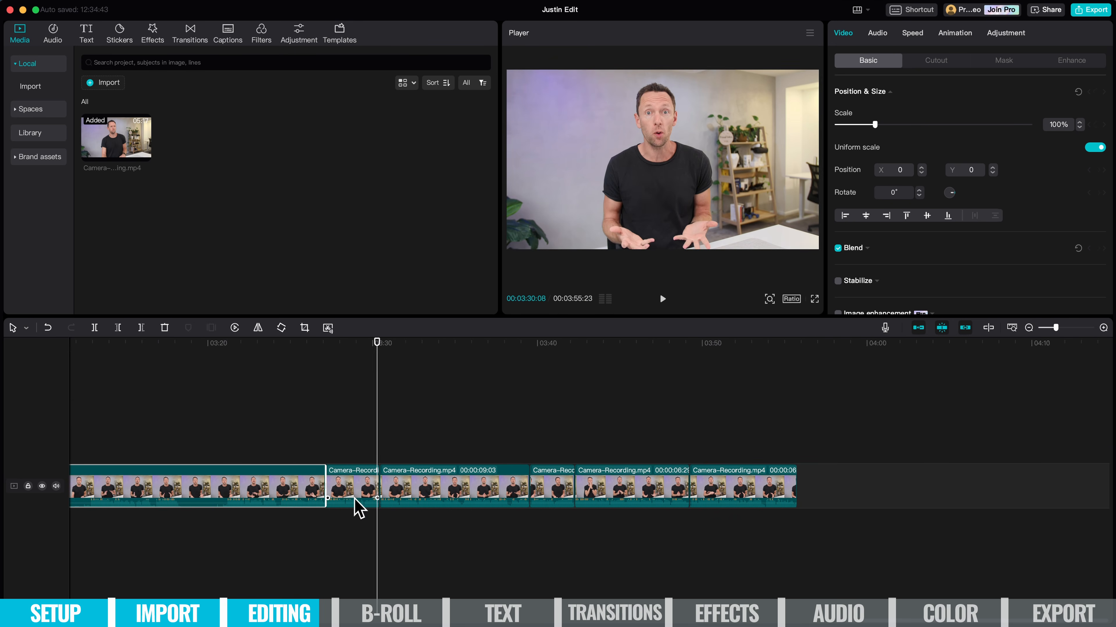
left_click(747, 366)
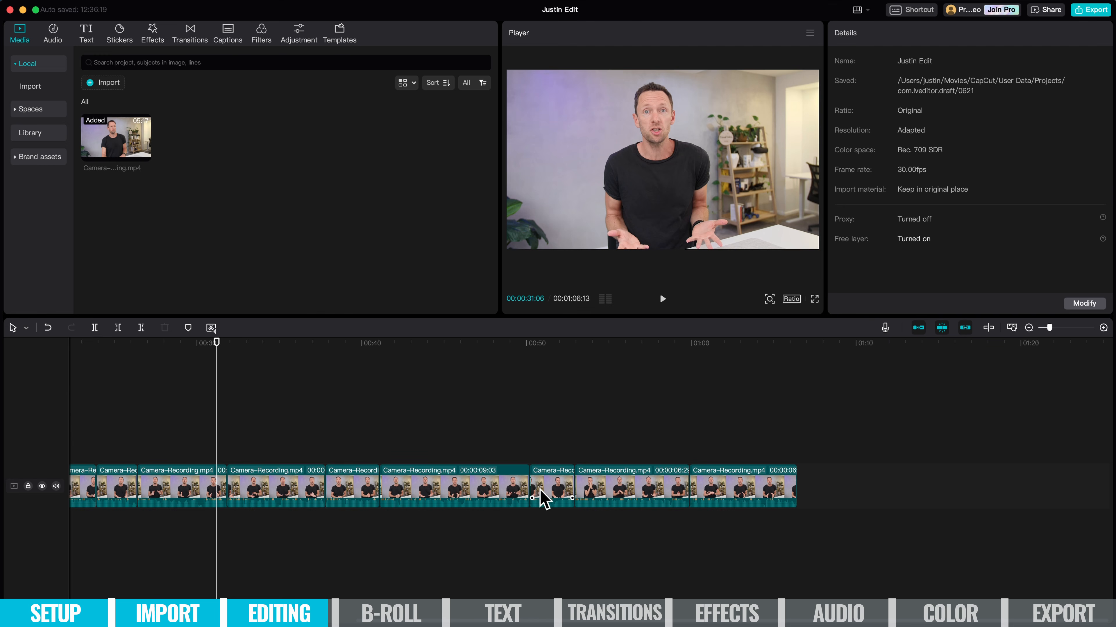
- Move the short clip at about 00:00:50 behind the clip that follows it
left_click(737, 489)
left_click(635, 489)
left_click(548, 489)
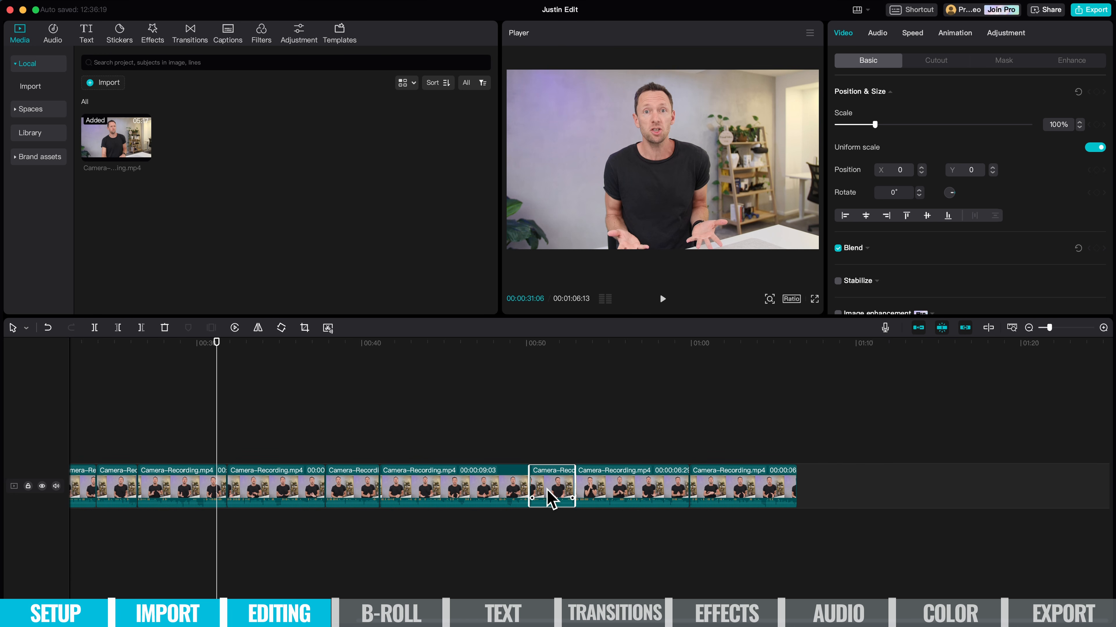
left_click_drag(555, 495, 667, 493)
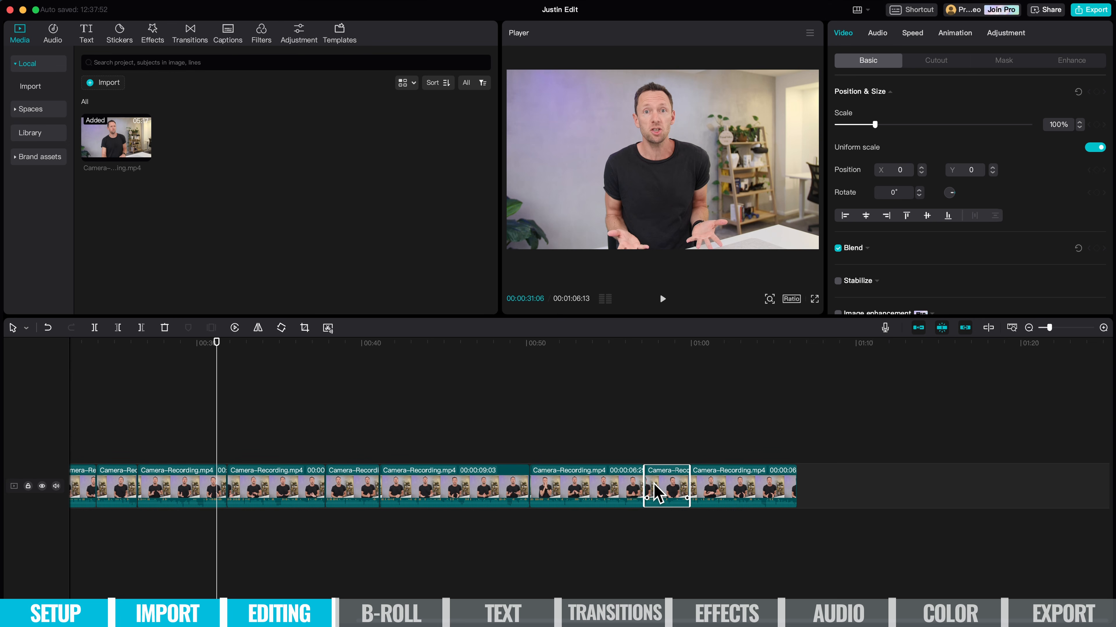
- Import IMG_0133.MOV, IMG_0261.MOV and Test 1.mov from the Video Assets folder into the media library
scroll(657, 494, "left", 10)
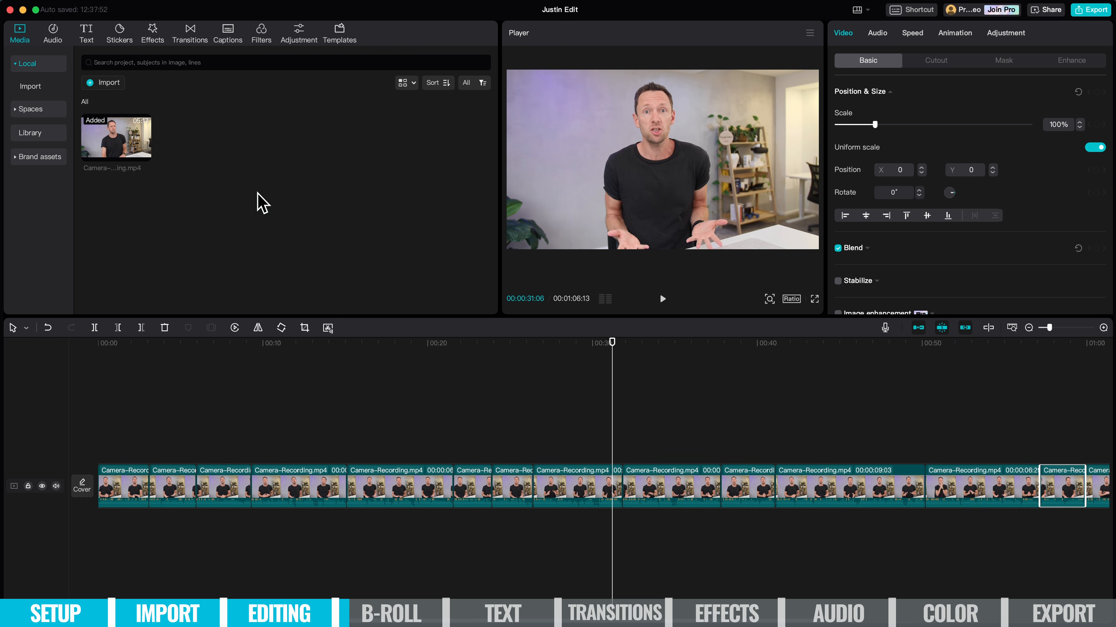
left_click(115, 89)
left_click(381, 163)
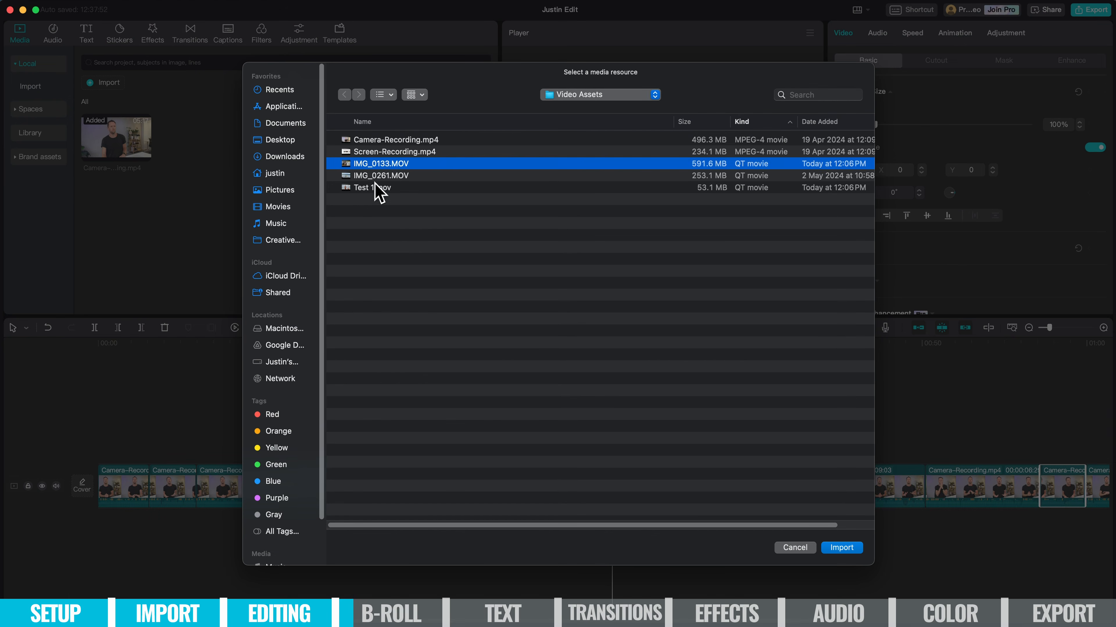
left_click(374, 187, "shift")
left_click(840, 548)
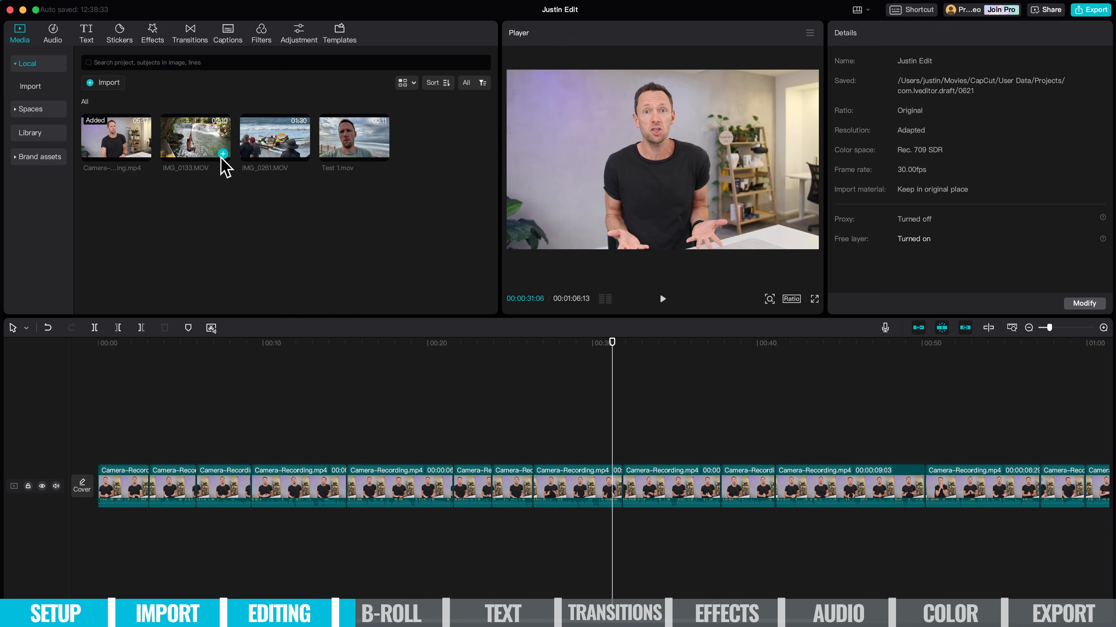
- Try placing the full-length IMG_0133.MOV on a track above the camera recording, and delete it from the timeline
left_click_drag(204, 155, 217, 440)
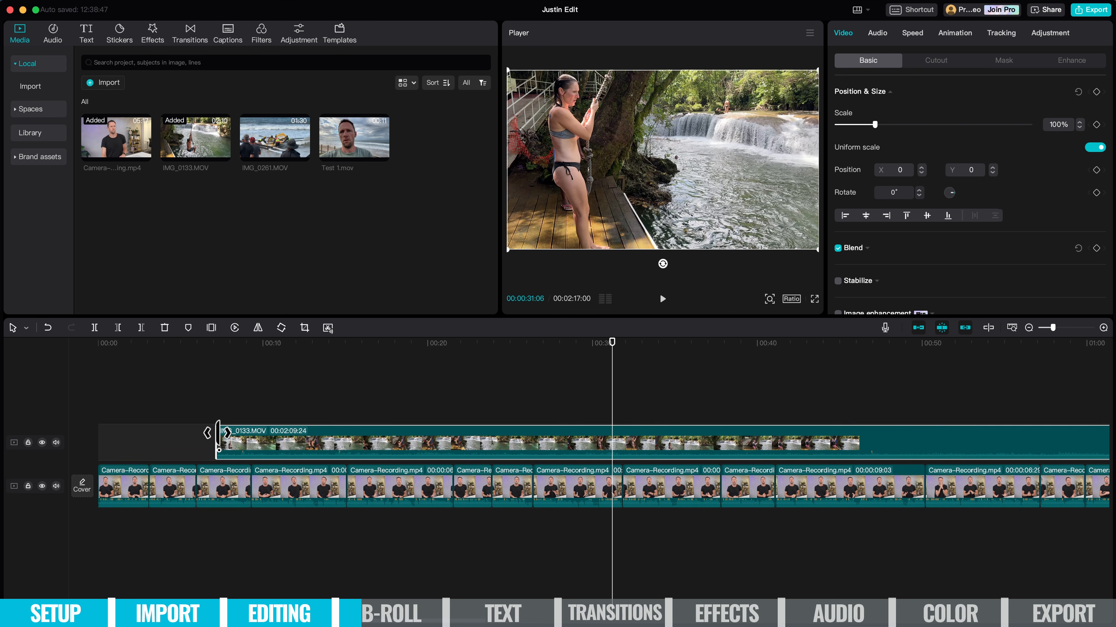
key("Delete")
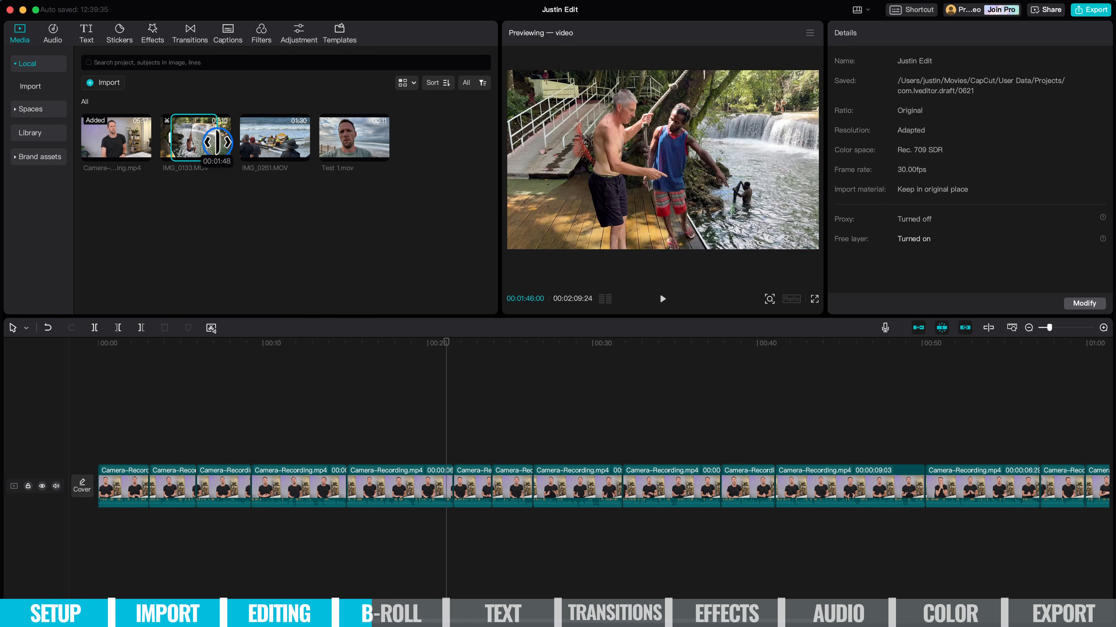
- Place a 00:00:10:24 excerpt of IMG_0133.MOV above the camera recording from about 00:00:05 and preview it up to 00:00:11:17
left_click_drag(178, 160, 188, 438)
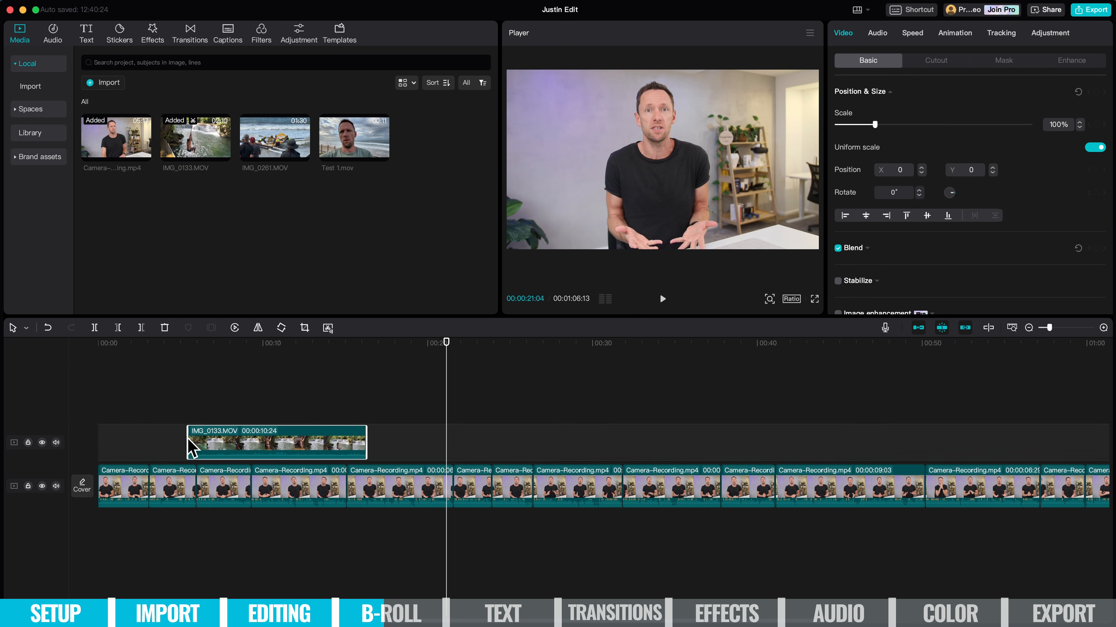
left_click_drag(165, 344, 290, 331)
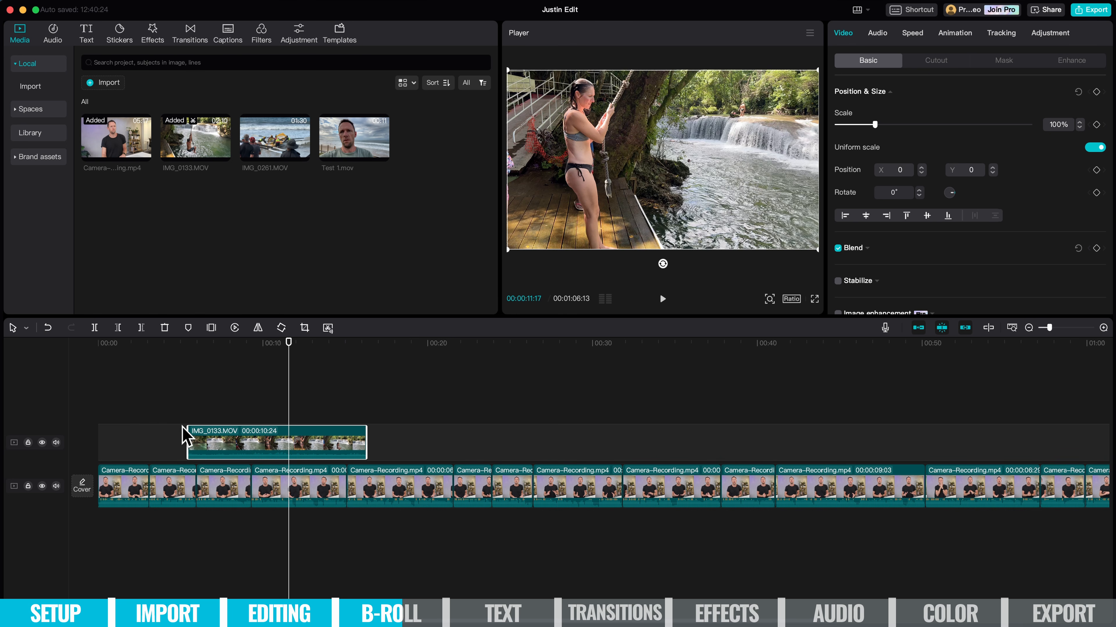
- Trim the IMG_0133.MOV overlay to span about 00:00:08 to 00:00:13 and mute its track
left_click_drag(188, 432, 279, 439)
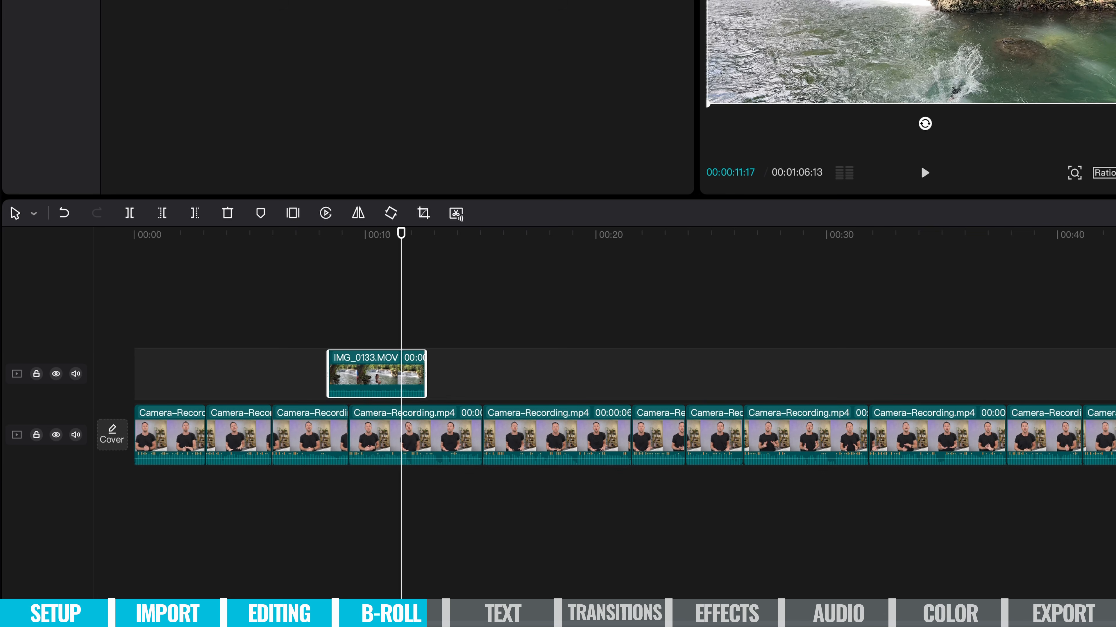
left_click(75, 374)
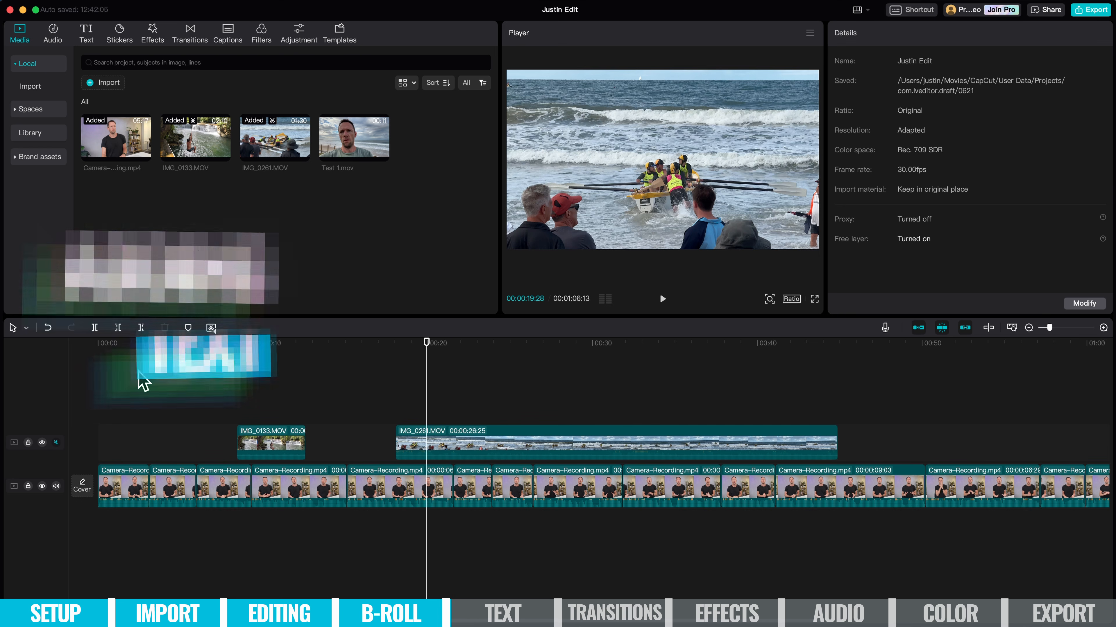
- Add a Default text title on its own track above the footage, starting at 00:00:00:13
left_click(107, 347)
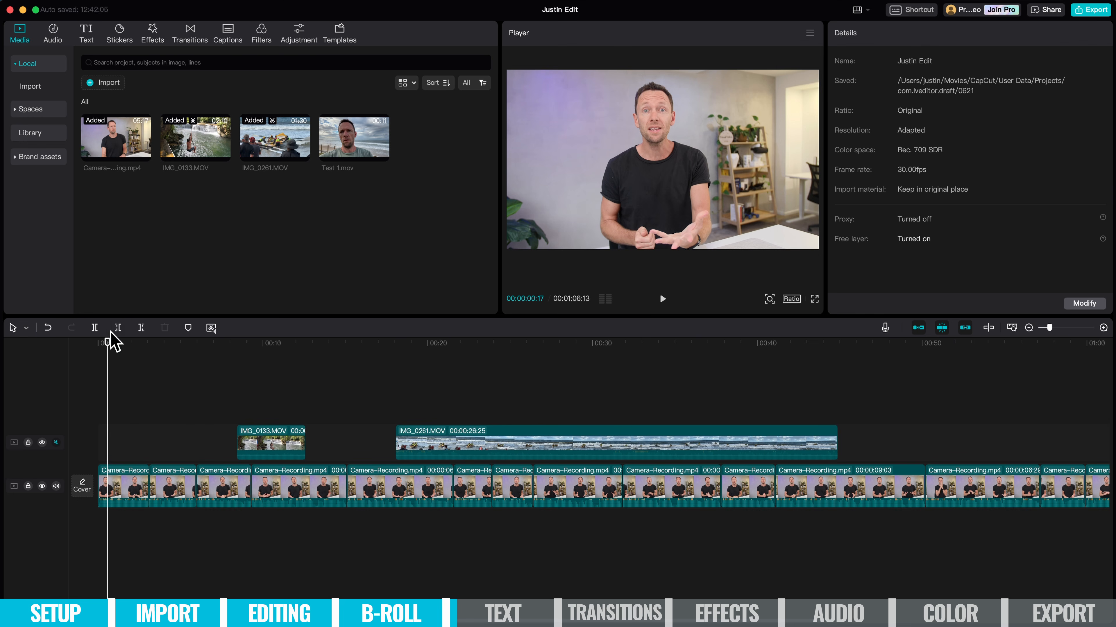
left_click_drag(111, 343, 105, 351)
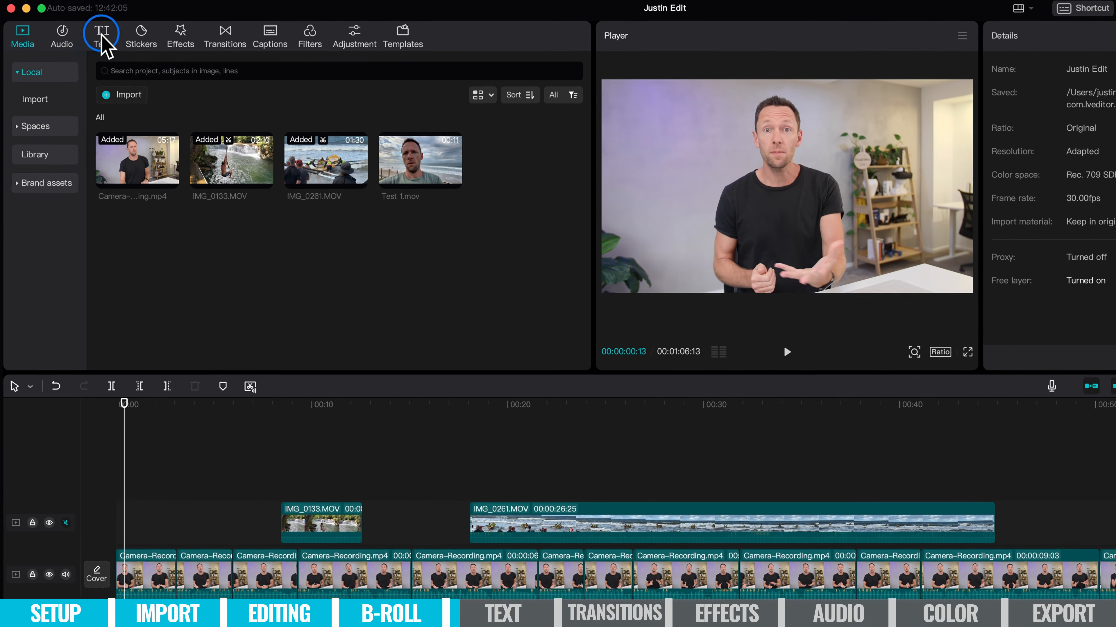
left_click(86, 32)
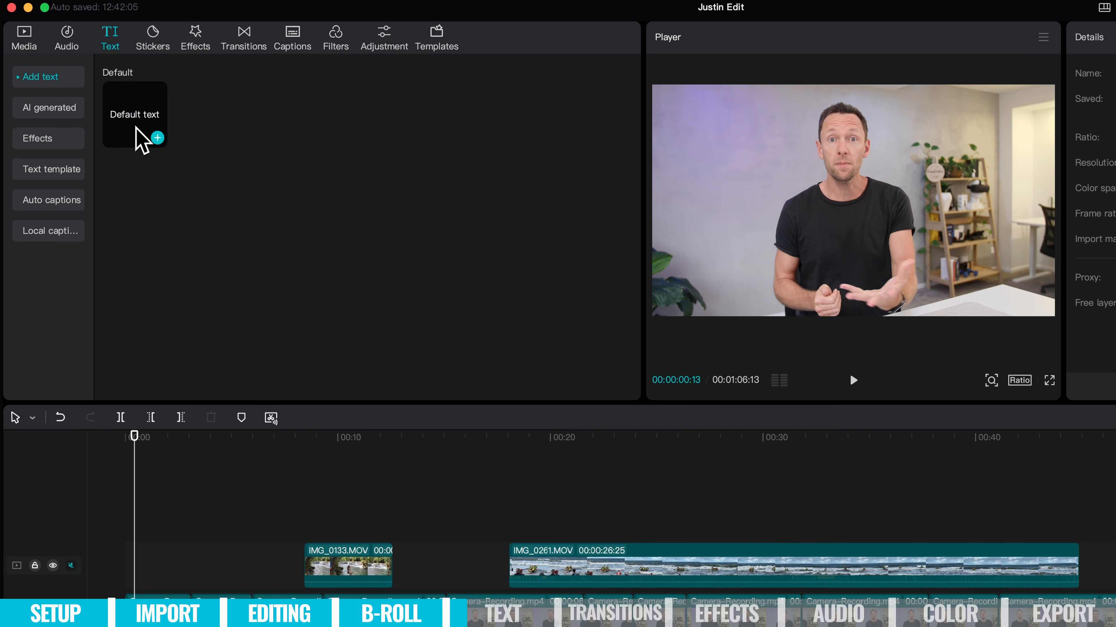
left_click_drag(136, 148, 132, 568)
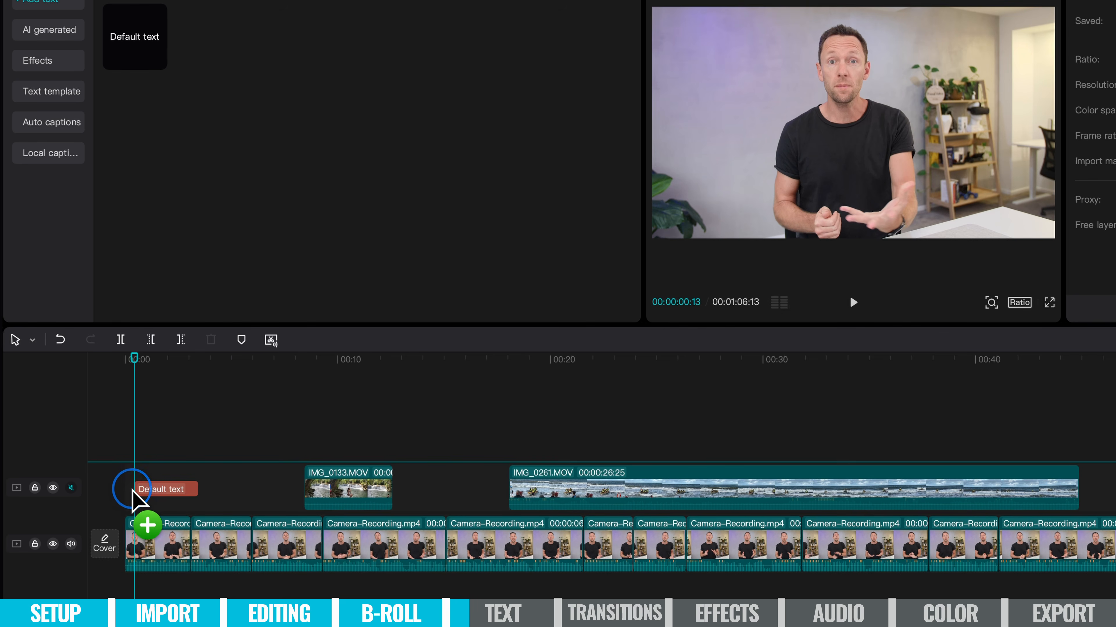
left_click_drag(133, 491, 132, 493)
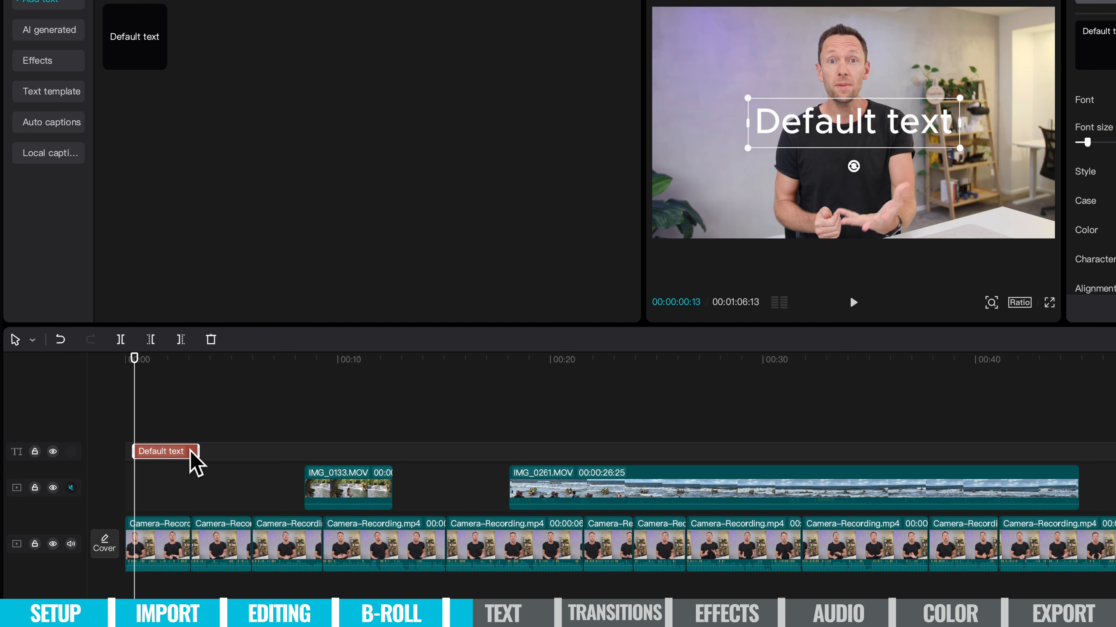
- Trim the end of the Default text title slightly and replace its wording with the presenter's full name in capitals
mouse_move(199, 451)
left_mouse_down()
mouse_move(256, 452)
mouse_move(187, 465)
left_mouse_up()
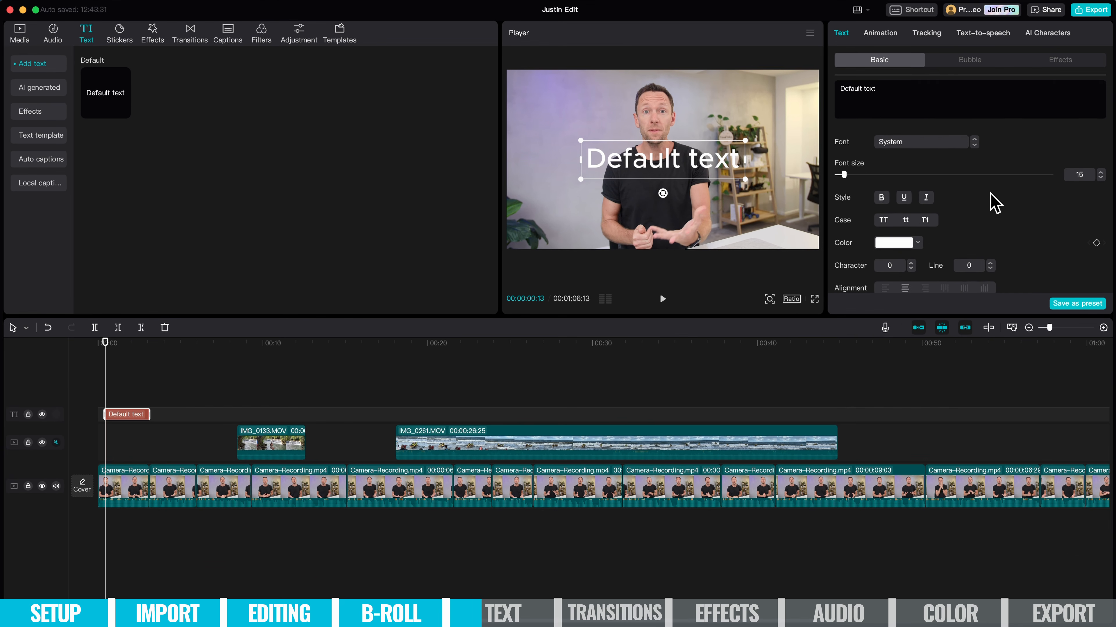
scroll(909, 215, "down", 5)
scroll(911, 217, "up", 3)
scroll(911, 203, "up", 2)
double_click(678, 163)
type("JUSTIN BROWN")
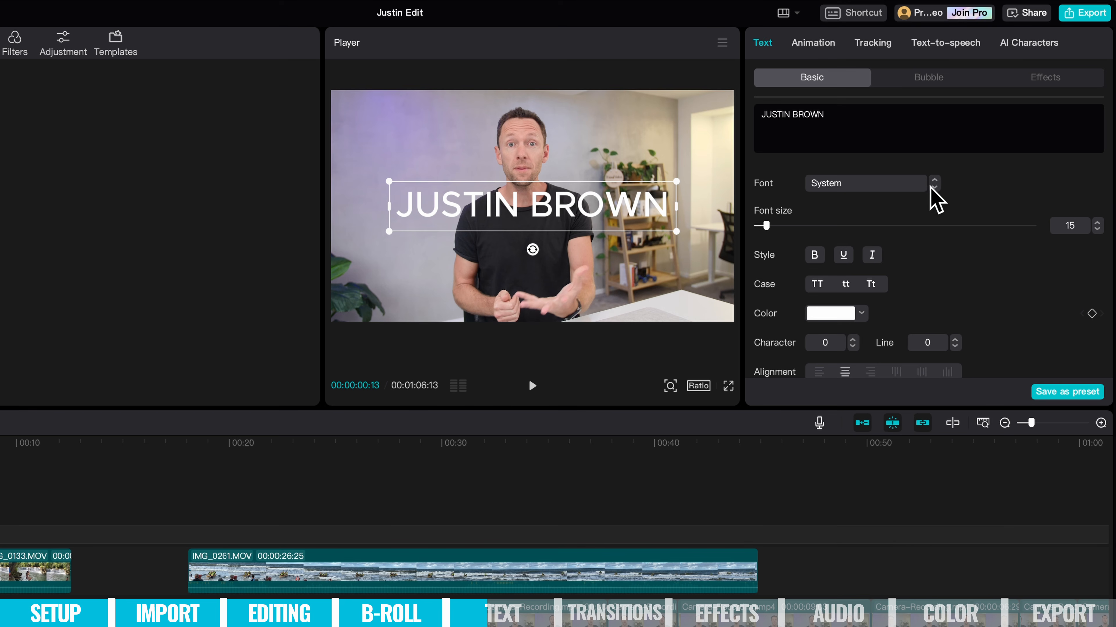
- Set the name title's font to Oswald and its character spacing to -1
left_click(930, 186)
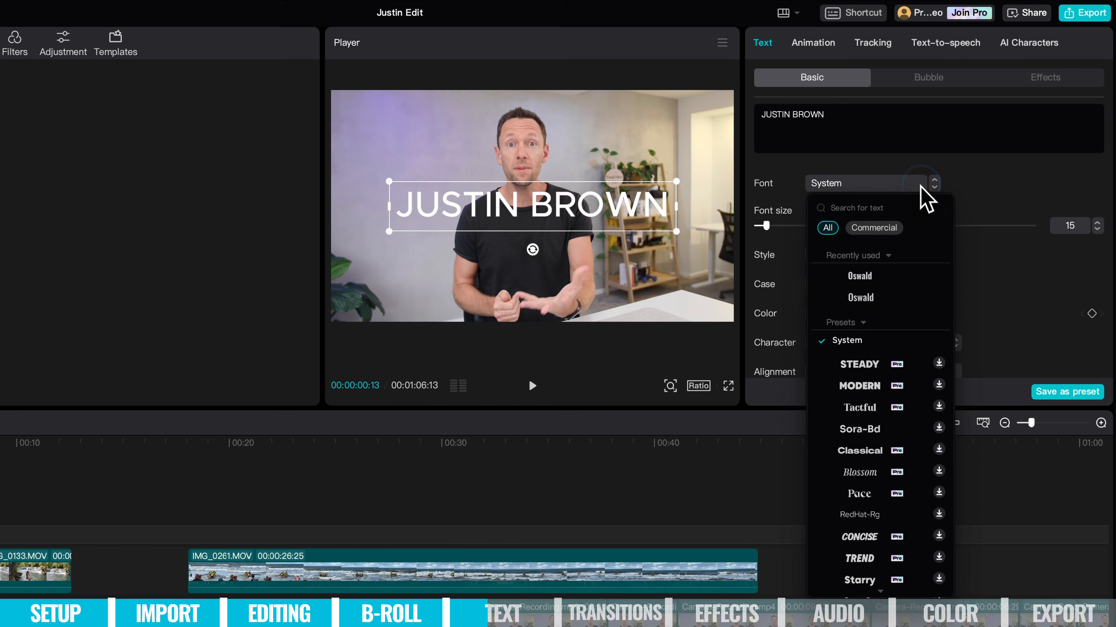
left_click(886, 302)
scroll(896, 294, "down", 2)
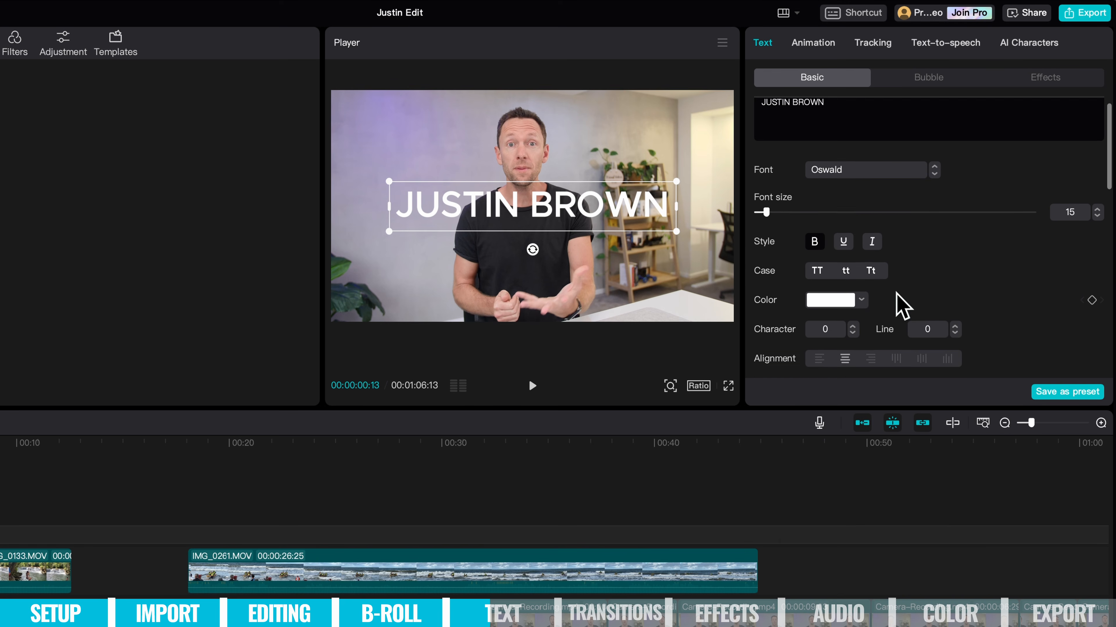
scroll(896, 293, "down", 3)
left_click(853, 218)
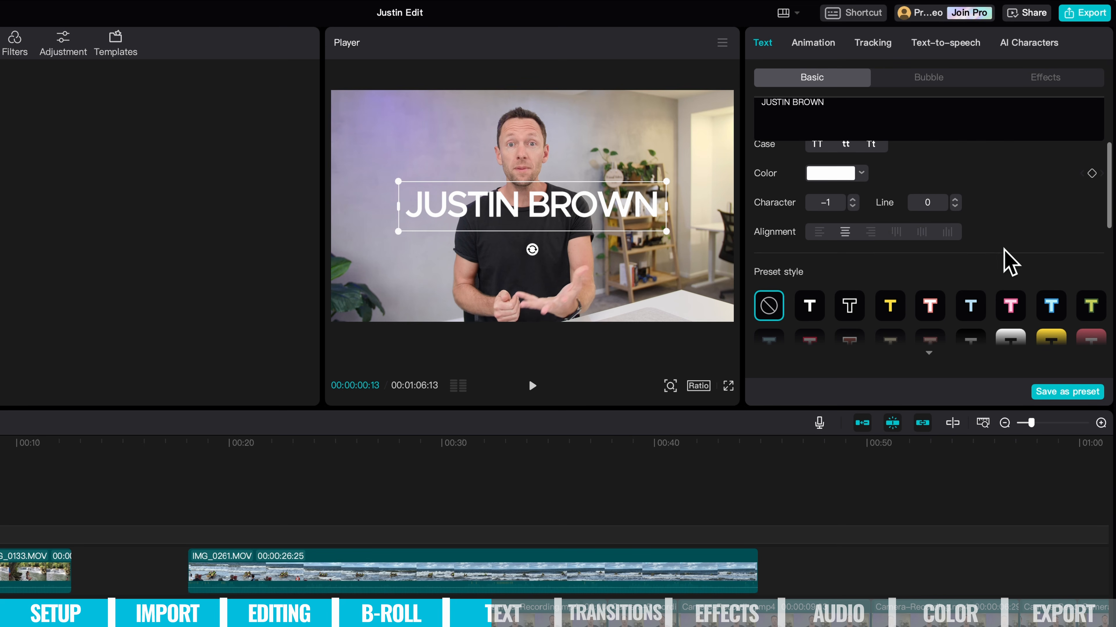
- Try several preset styles on the name title and apply the light blue one with the blue outline
scroll(1005, 255, "down", 3)
left_click(818, 230)
left_click(848, 232)
left_click(888, 232)
left_click(1051, 231)
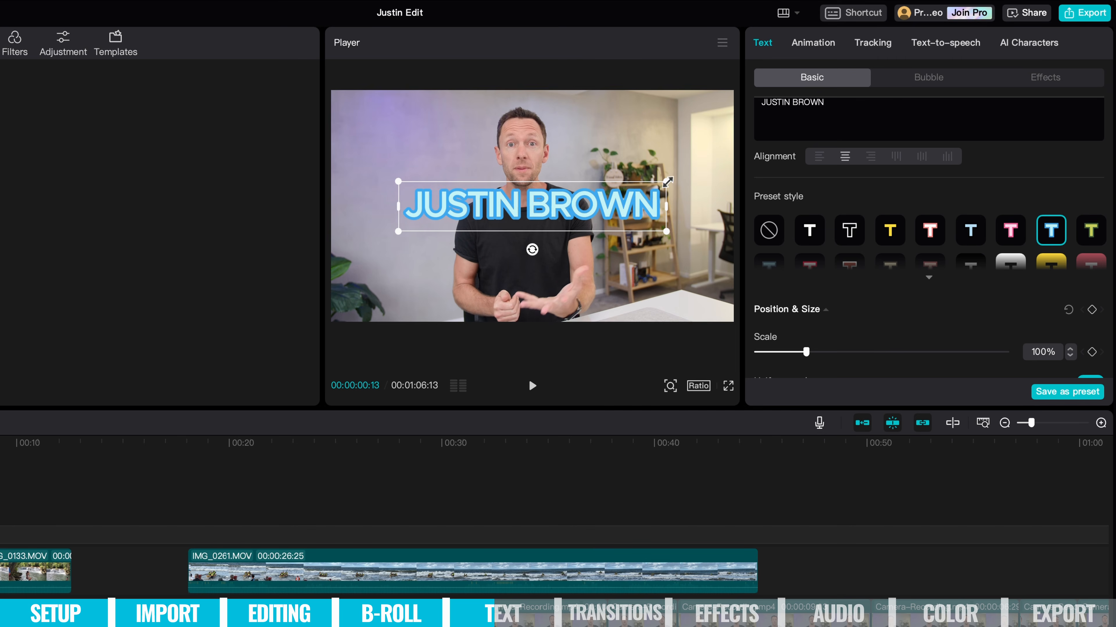
- Scale the name title down to about 48%, place it in the upper-left corner of the frame and preview it
left_click_drag(671, 182, 608, 192)
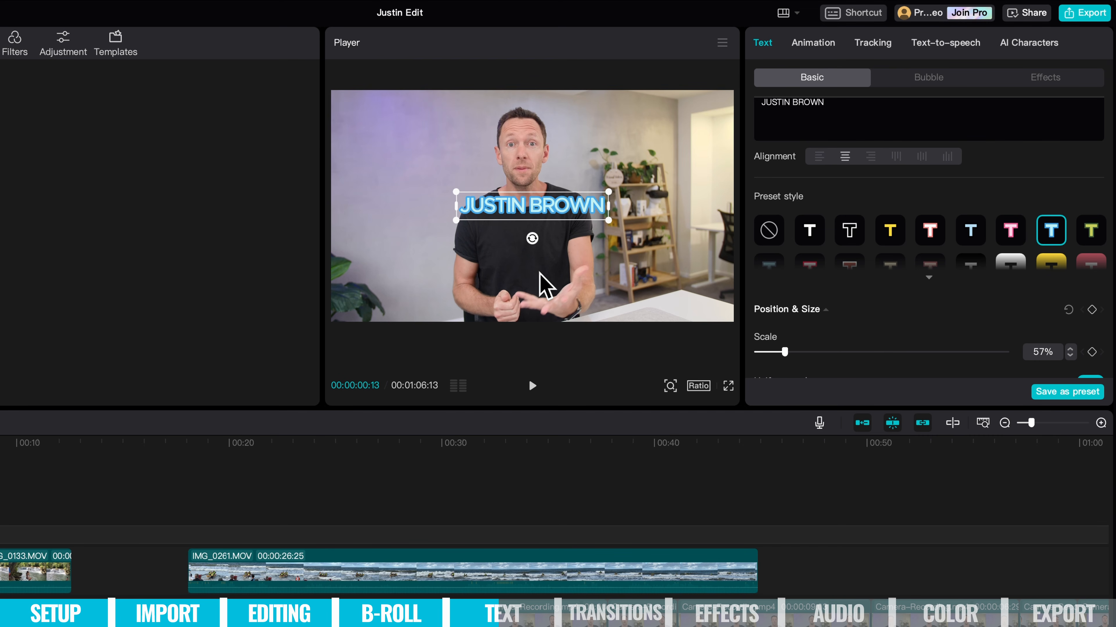
left_click_drag(543, 205, 449, 133)
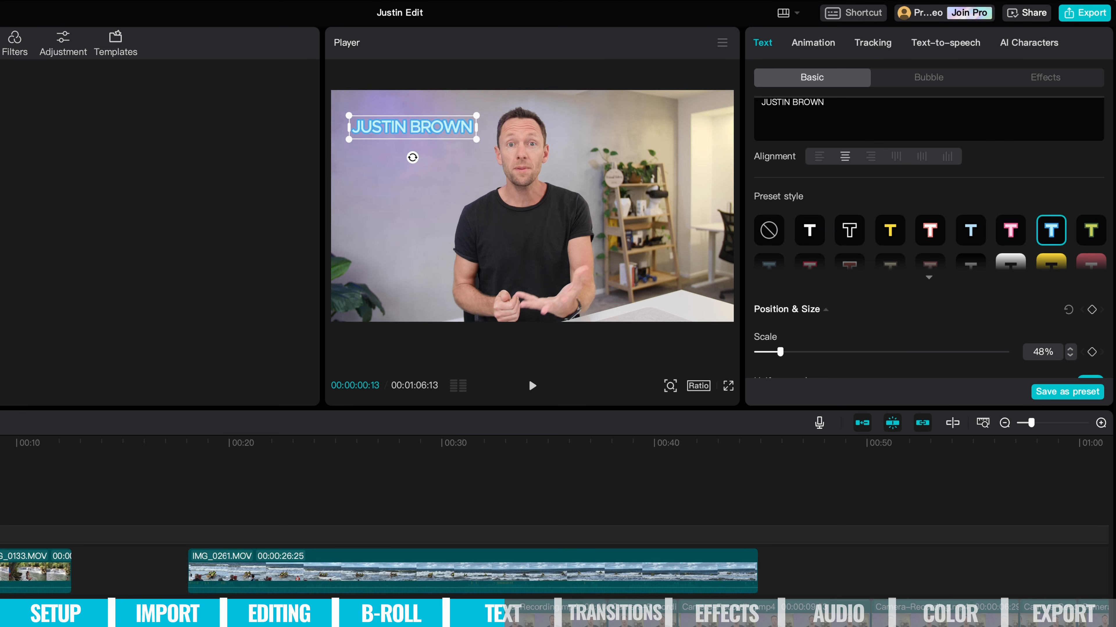
key("Home")
key("space")
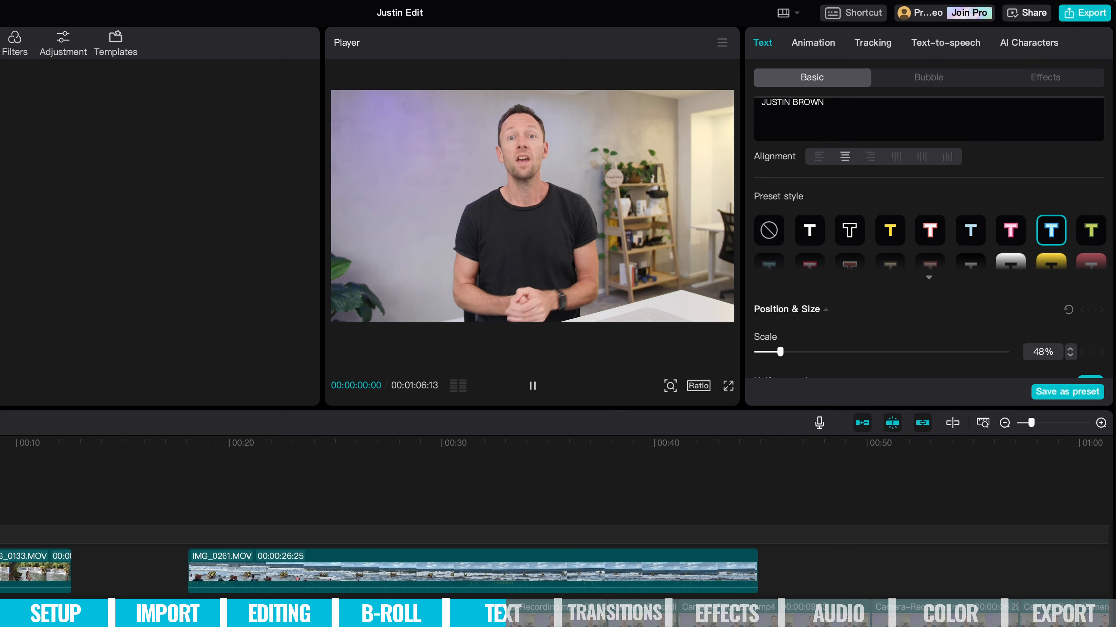
left_click(529, 378)
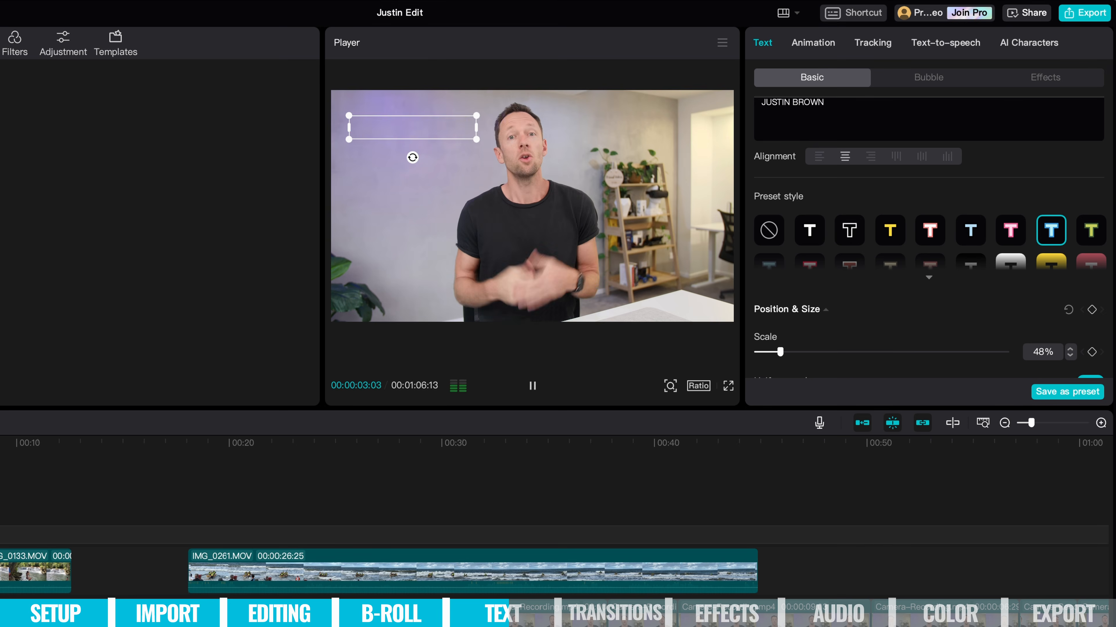
left_click(529, 378)
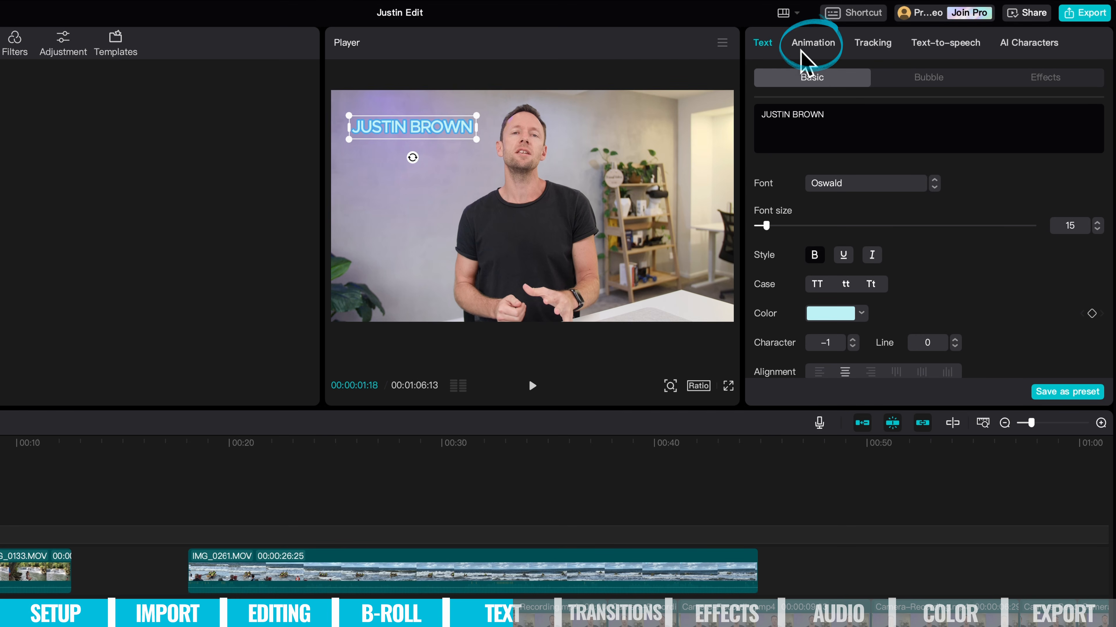
- Try the Pop Up, Blur and Bounce Left entrance animations on the name title, and remove the animation
left_click(808, 46)
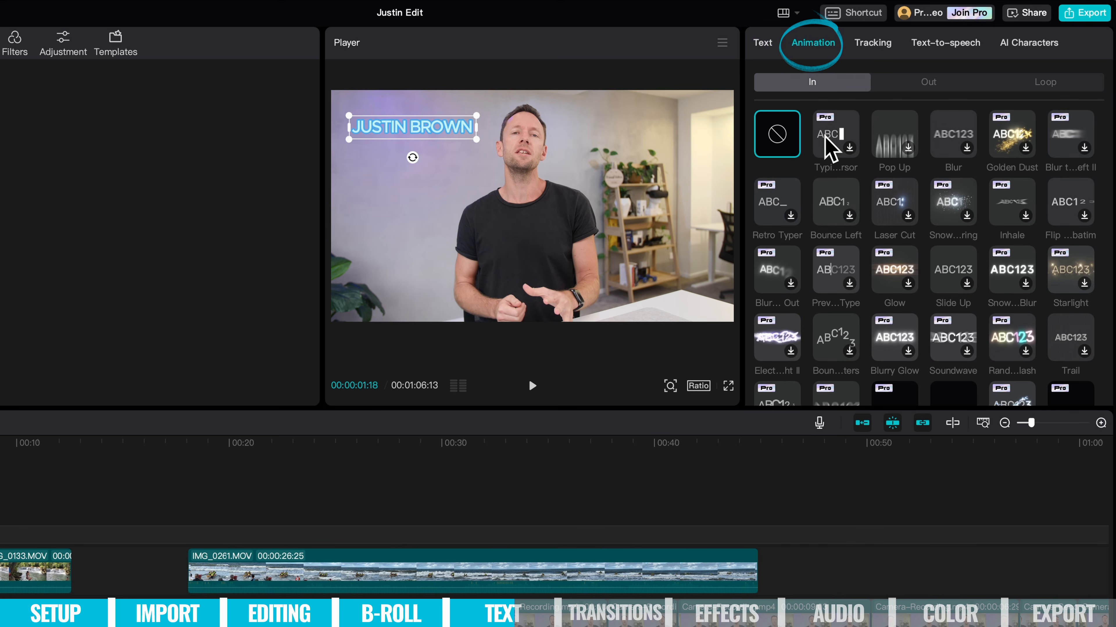
left_click(890, 139)
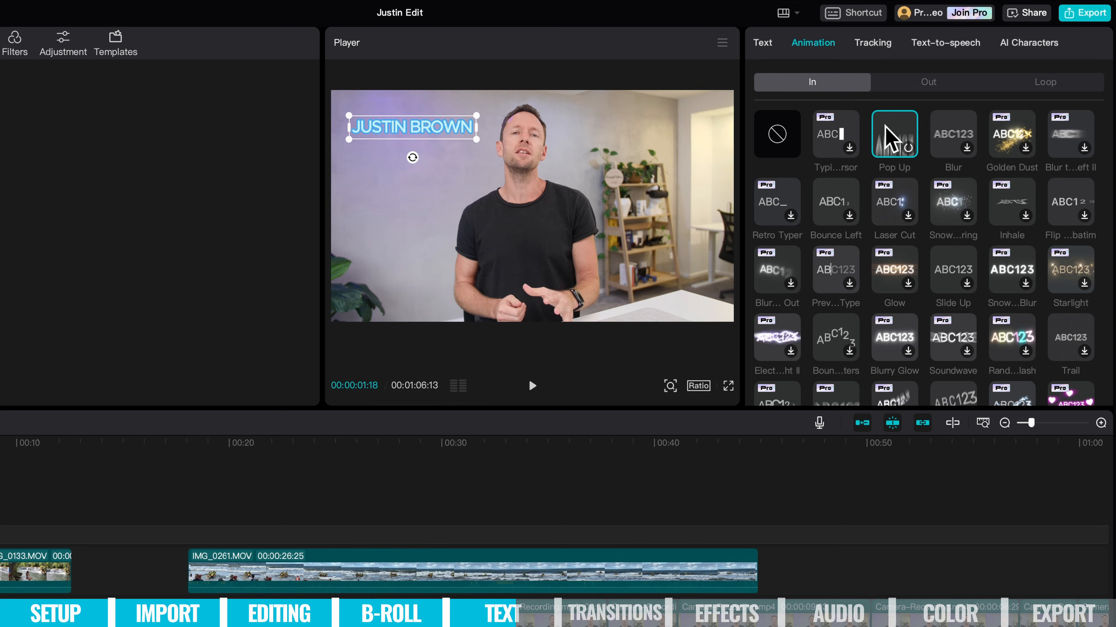
left_click(938, 143)
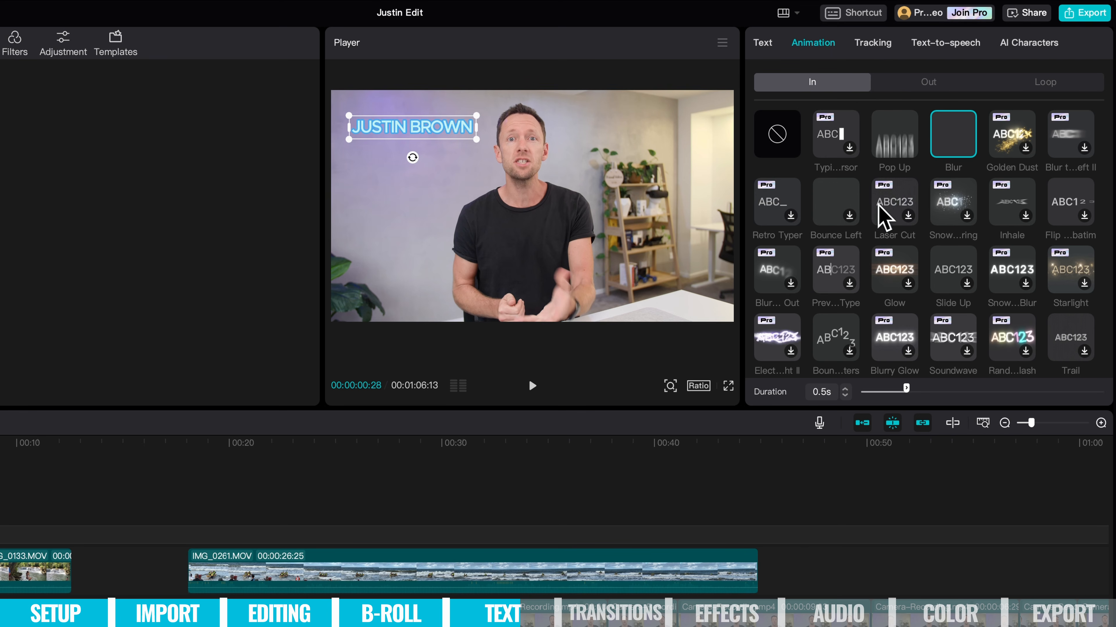
left_click(835, 208)
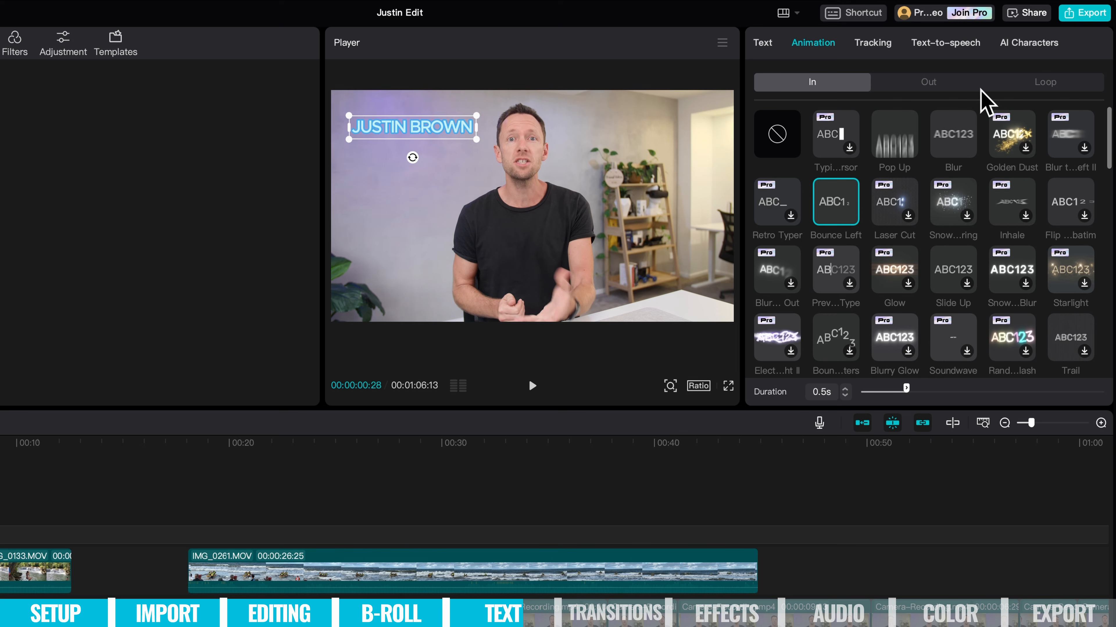
left_click(789, 131)
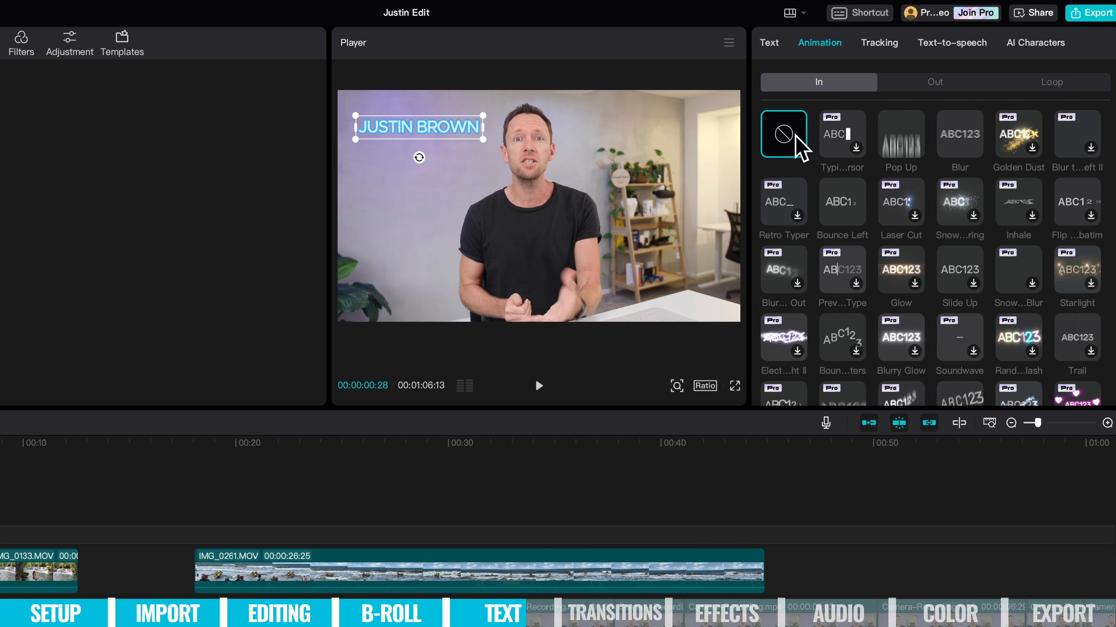
- Add the red Subscribe Me text template to the title track, starting at about 00:00:15
left_click(55, 181)
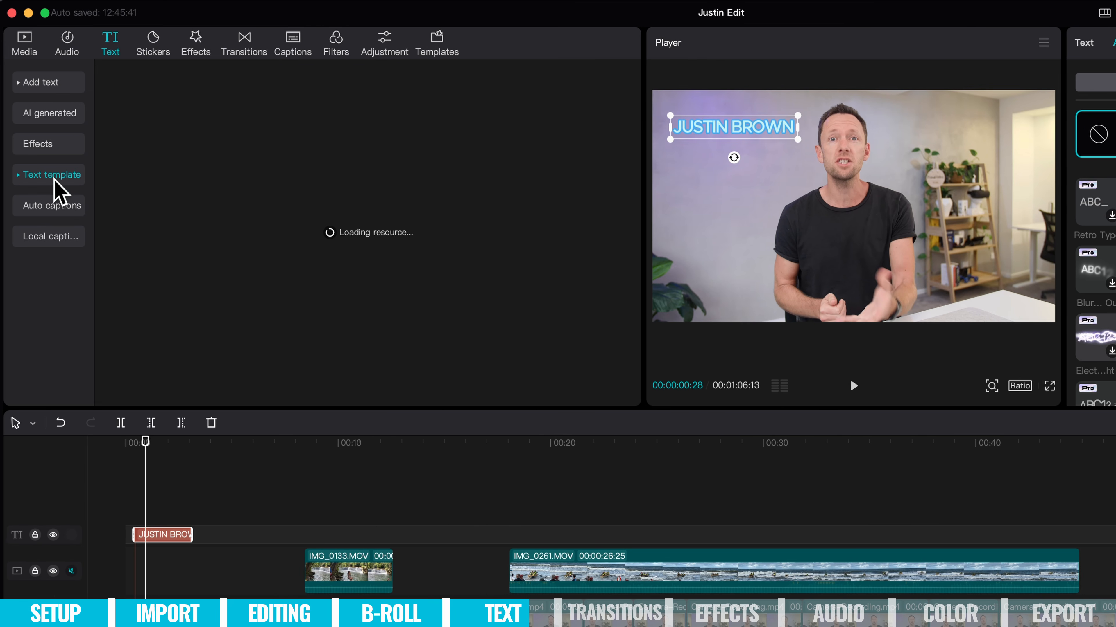
scroll(225, 204, "down", 5)
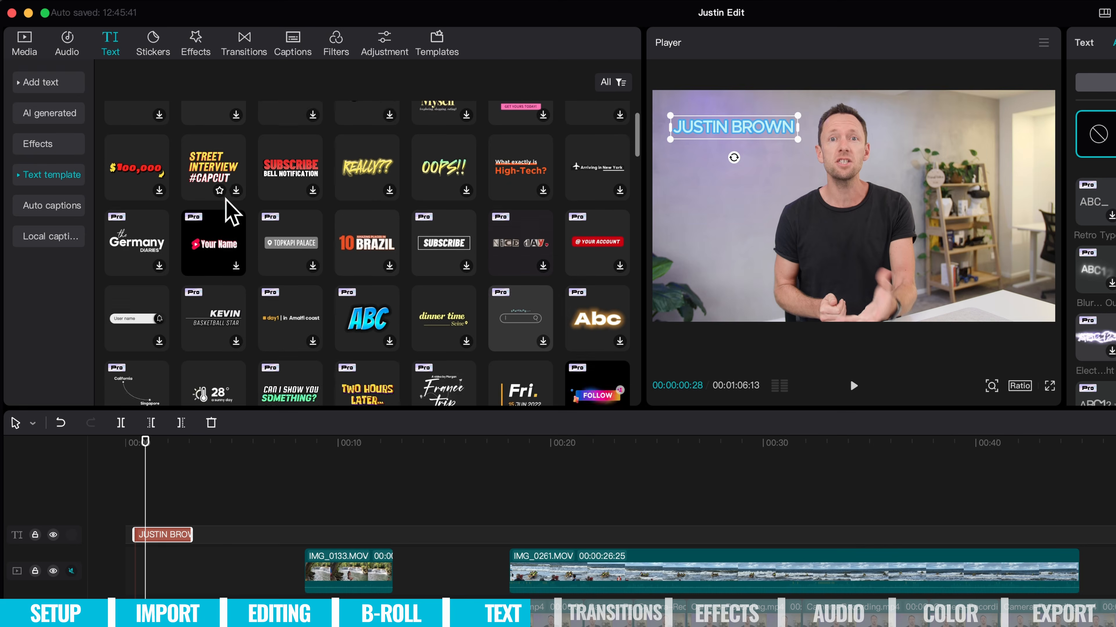
scroll(227, 210, "down", 2)
scroll(391, 211, "down", 3)
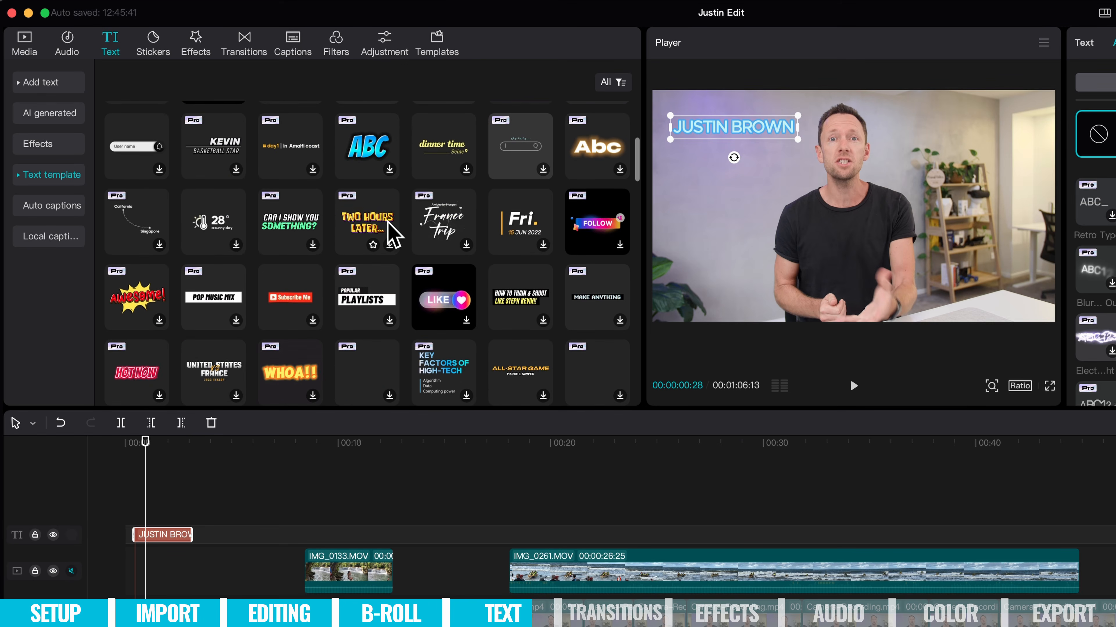
scroll(392, 236, "down", 3)
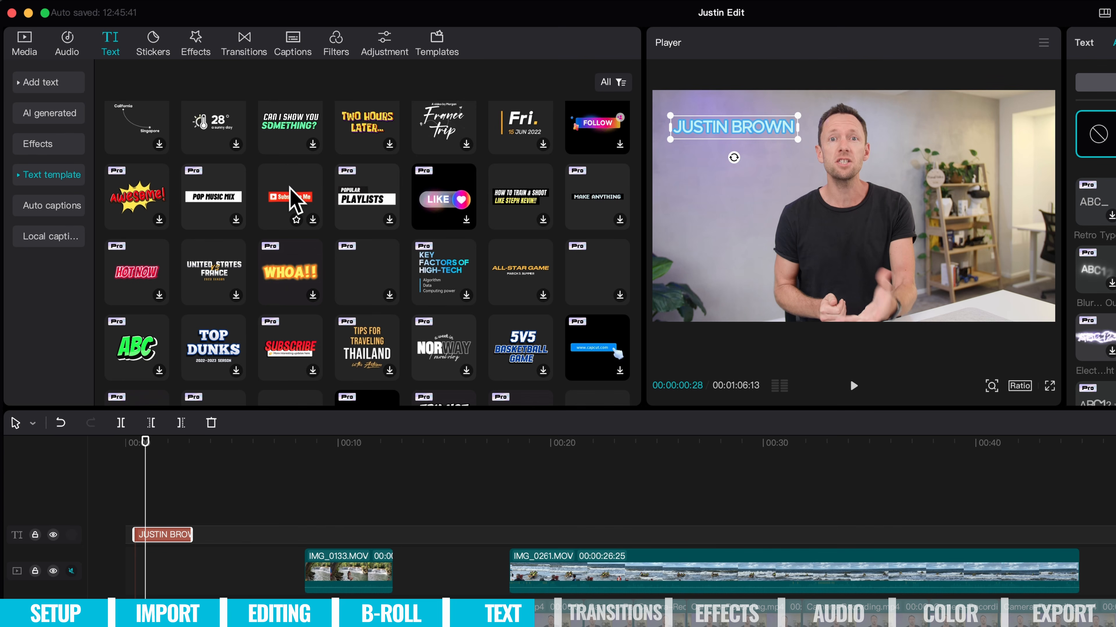
left_click_drag(292, 200, 444, 534)
left_click(457, 453)
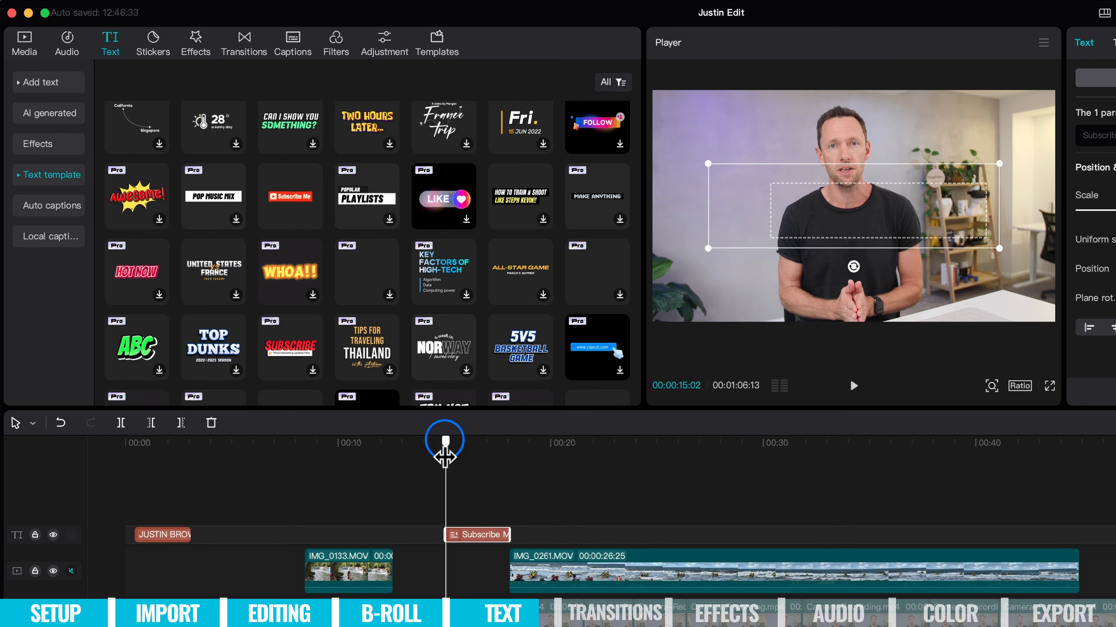
- Show the template at 00:00:16:03 and shorten its text to Subscribe
left_click_drag(457, 457, 468, 456)
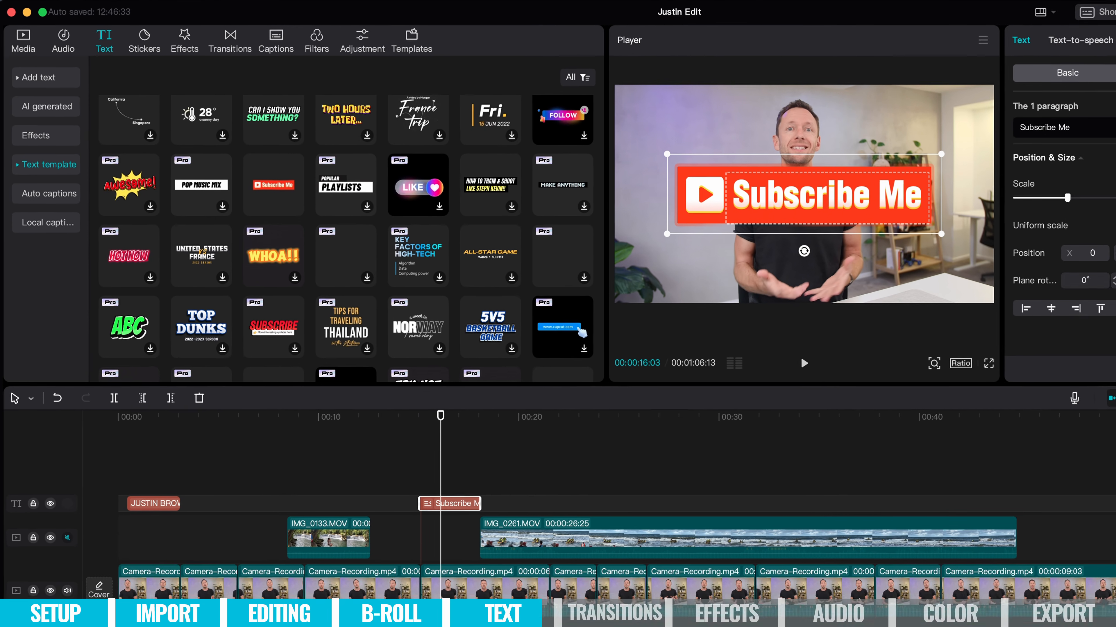
key("BackSpace")
key("BackSpace")
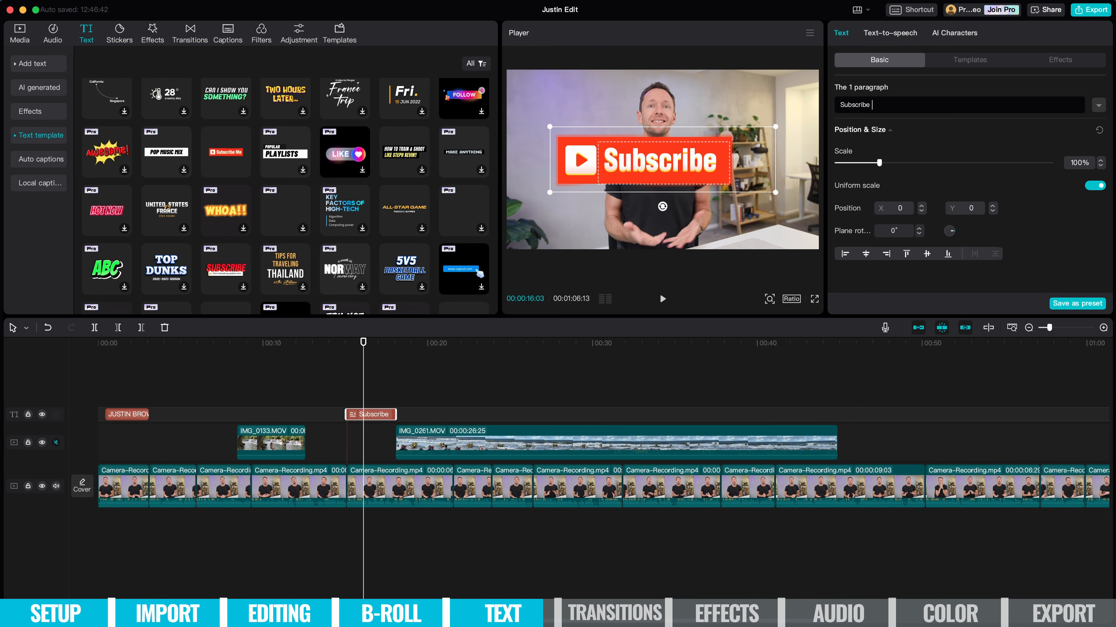
- Scale the Subscribe graphic to about 37%, move it to the lower-right corner of the frame and preview it
left_click_drag(879, 163, 851, 164)
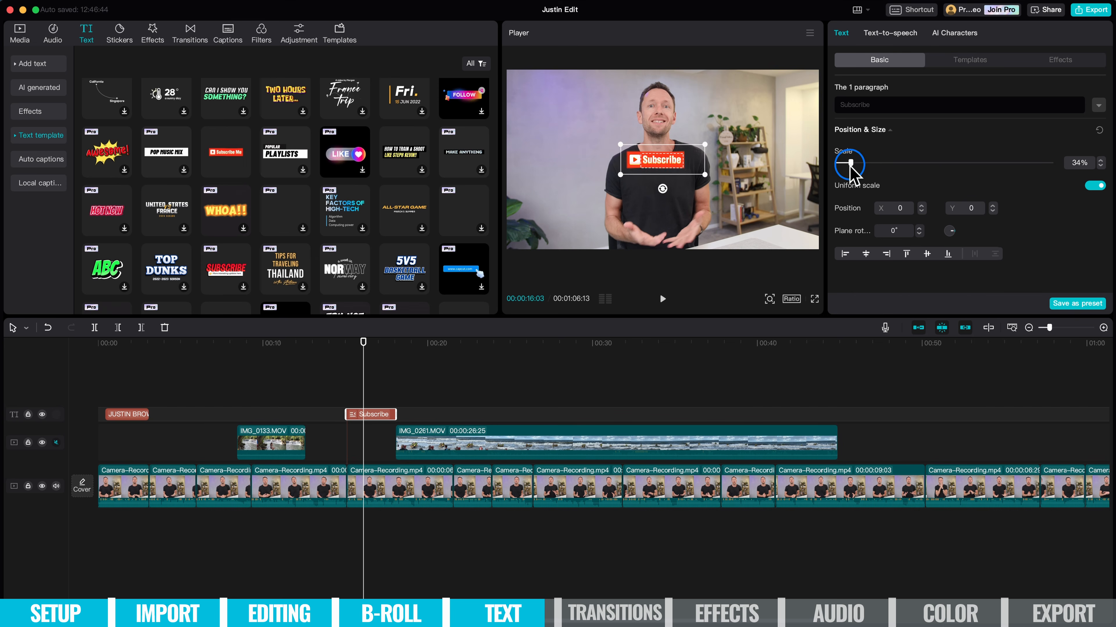
left_click(635, 165)
left_click_drag(639, 166, 768, 237)
left_click_drag(769, 233, 769, 234)
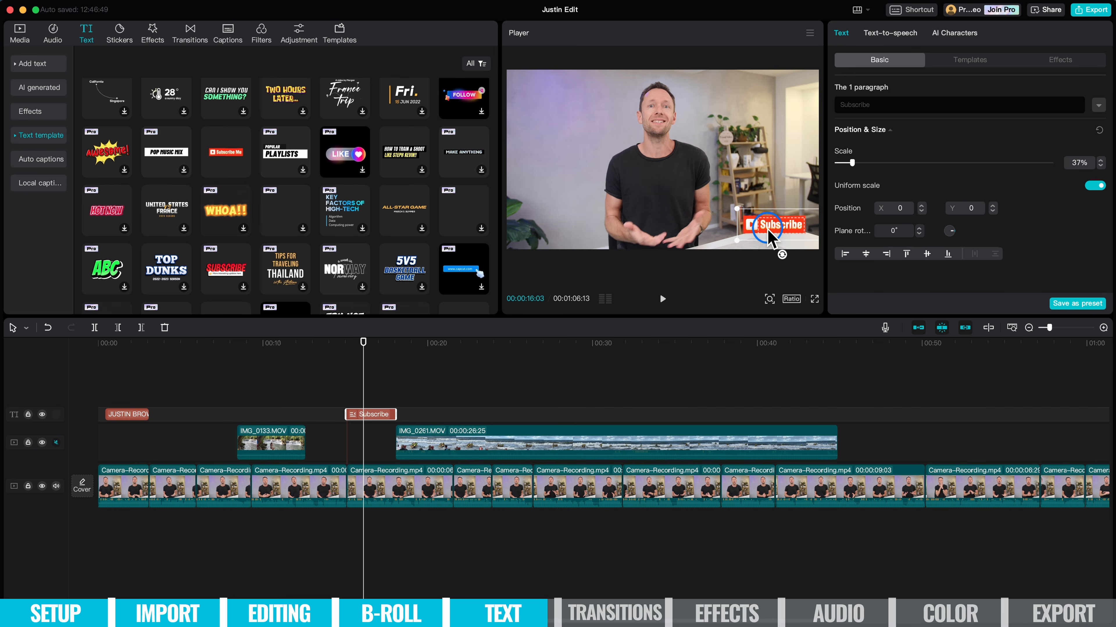
left_click(353, 345)
left_click_drag(353, 351, 396, 350)
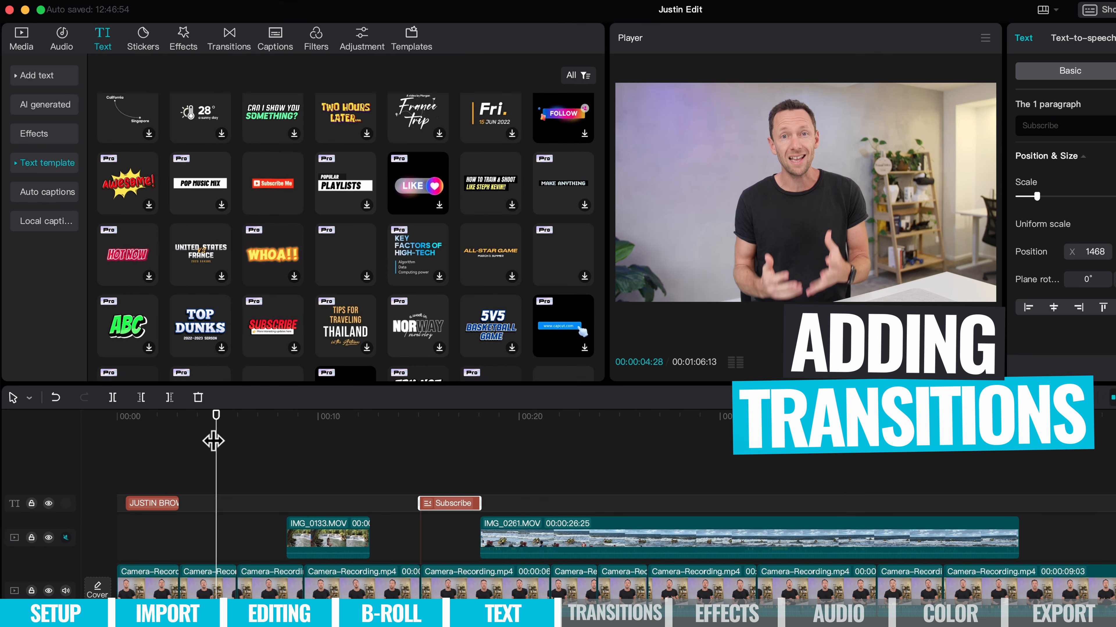
- Add the Sliding Memories transition at the camera recording's cut near 00:00:06 and play through it
left_click(227, 38)
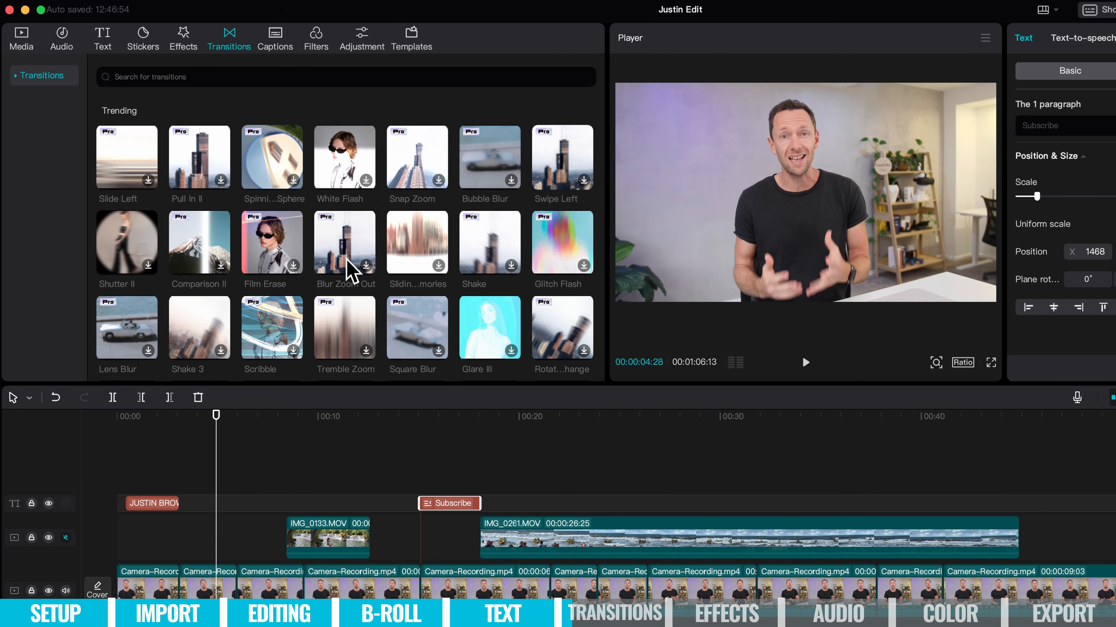
left_click_drag(354, 187, 672, 415)
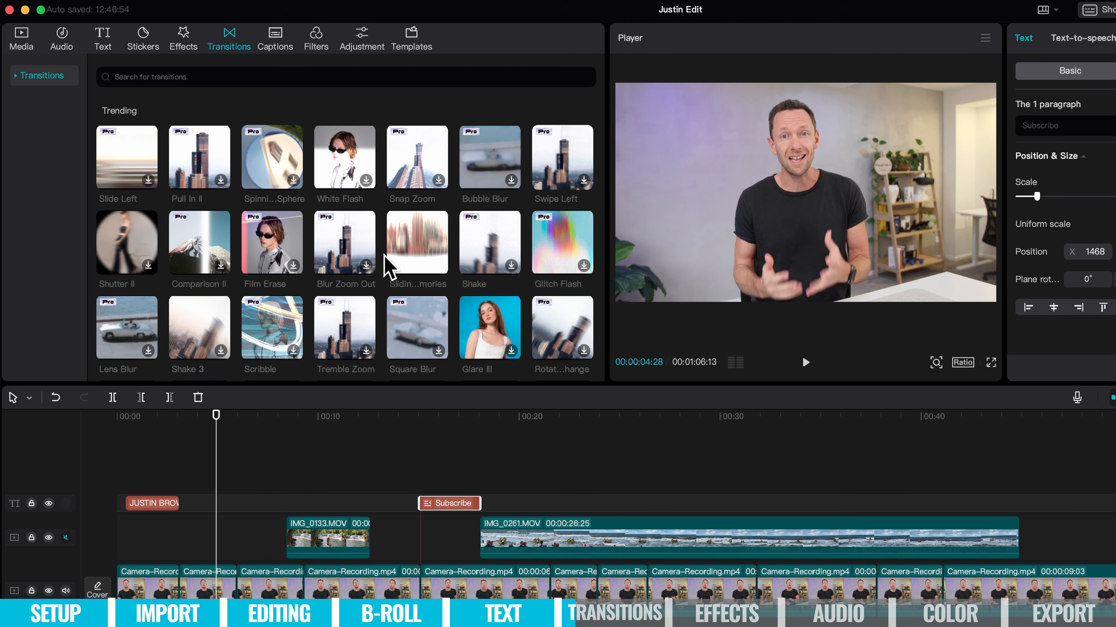
left_click_drag(412, 293, 233, 593)
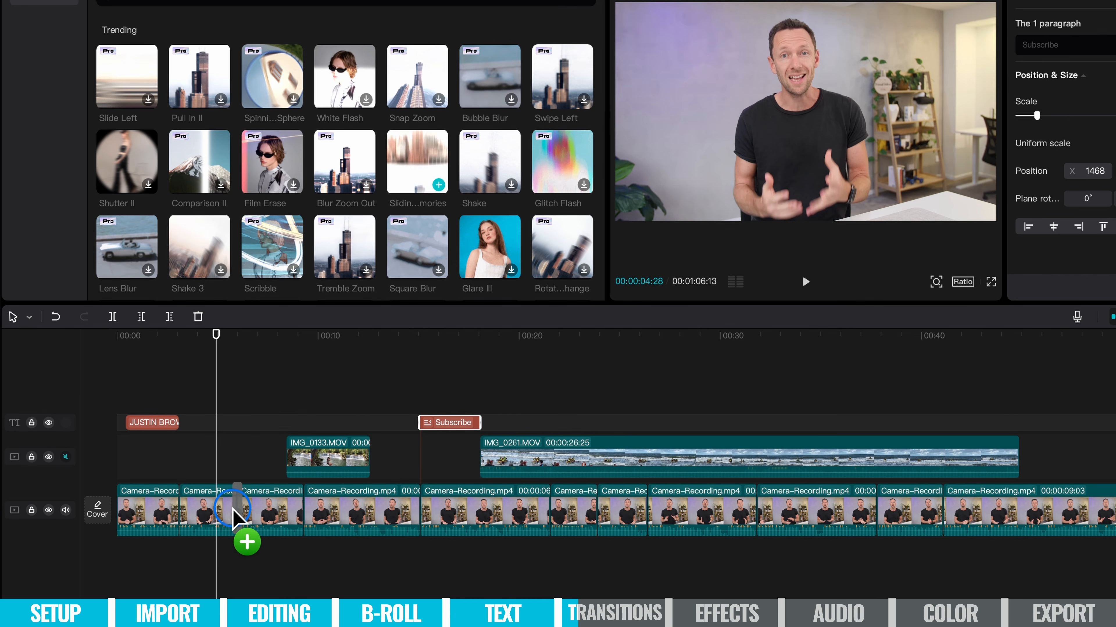
left_click_drag(233, 511, 234, 511)
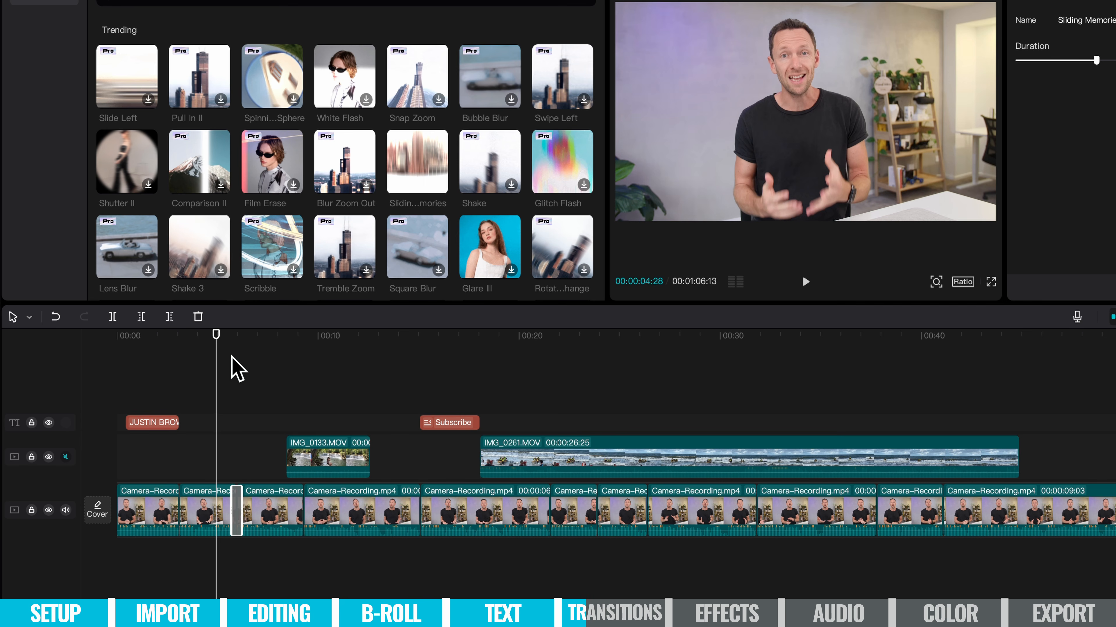
key("space")
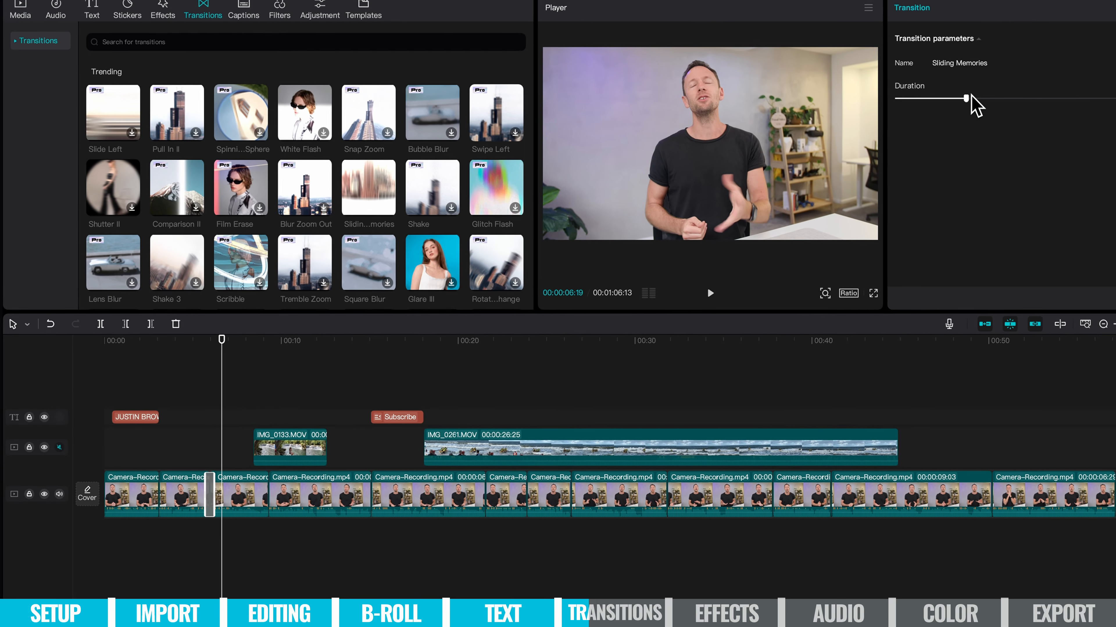
- Set the Sliding Memories transition's duration to 0.9 s and preview it
left_click_drag(966, 98, 1009, 98)
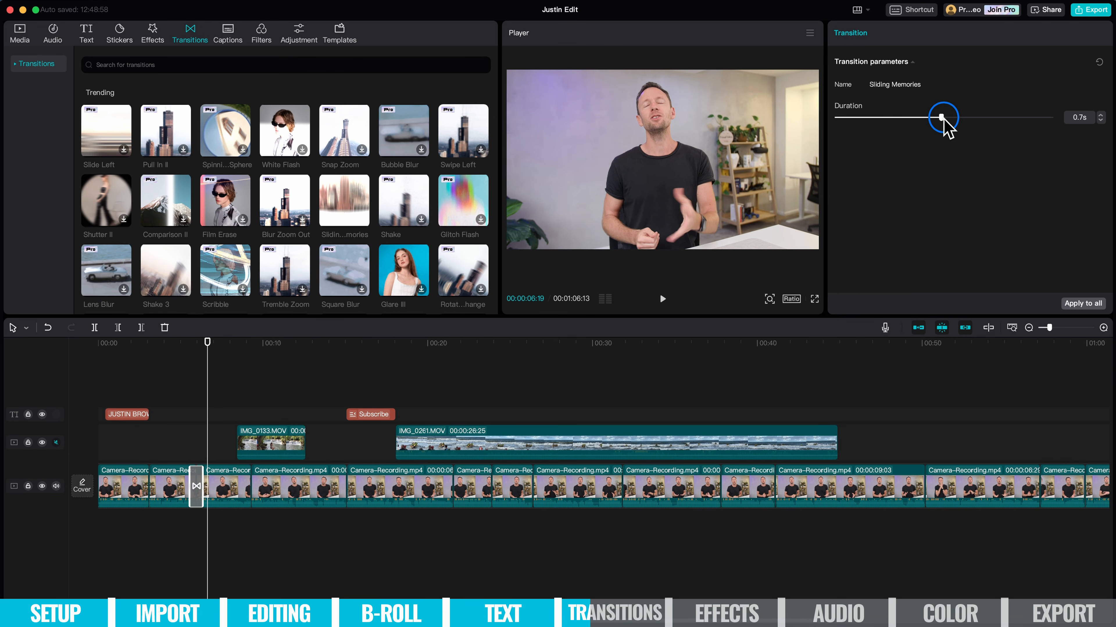
left_click_drag(943, 121, 965, 118)
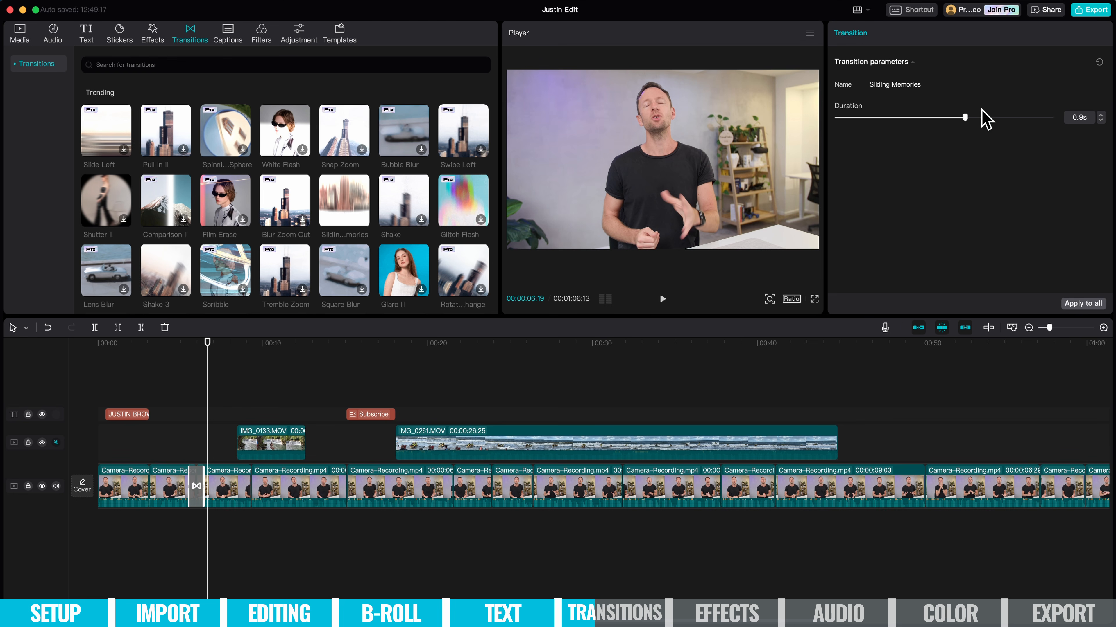
left_click(964, 117)
left_click(179, 352)
key("space")
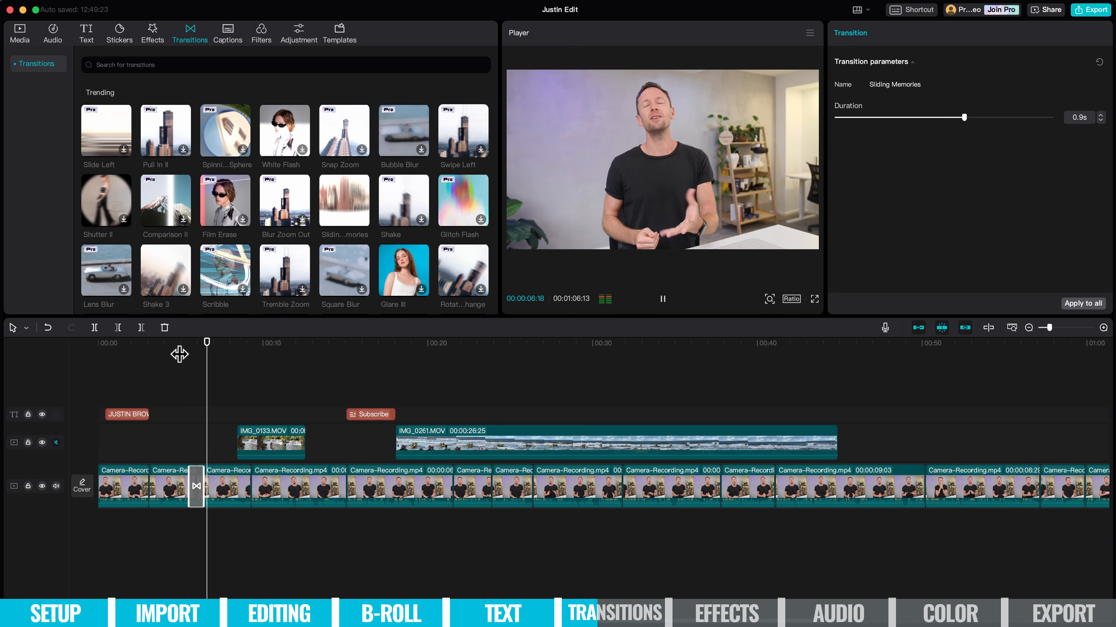
key("space")
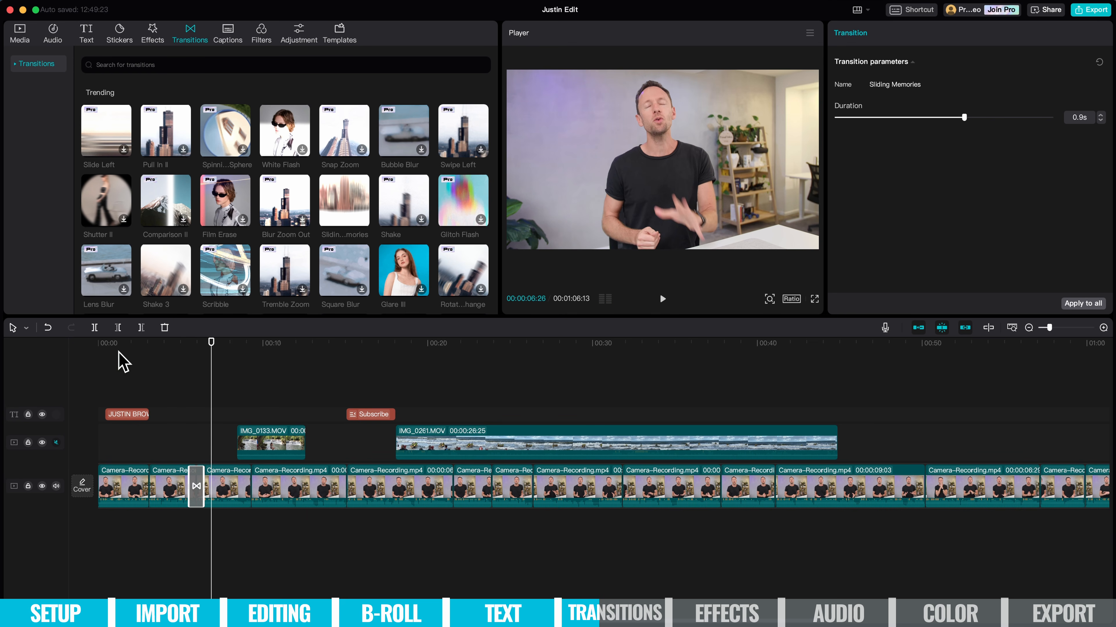
- Play through the Sliding Memories transition, delete it from the camera recording's cut near 00:00:06, and preview the plain cut
left_click(166, 343)
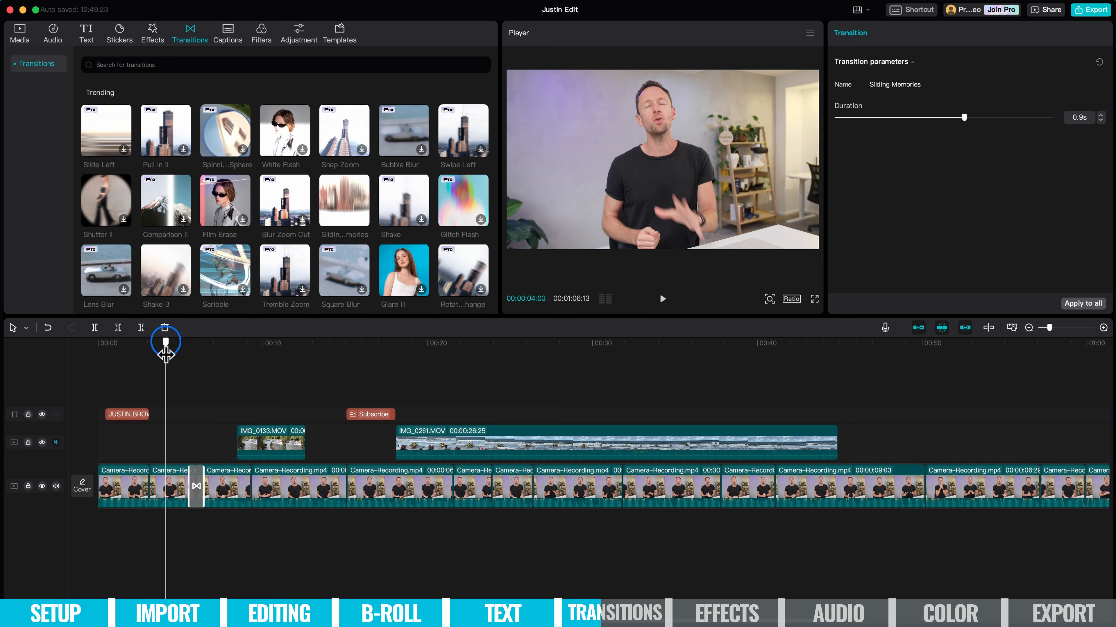
left_click(219, 347)
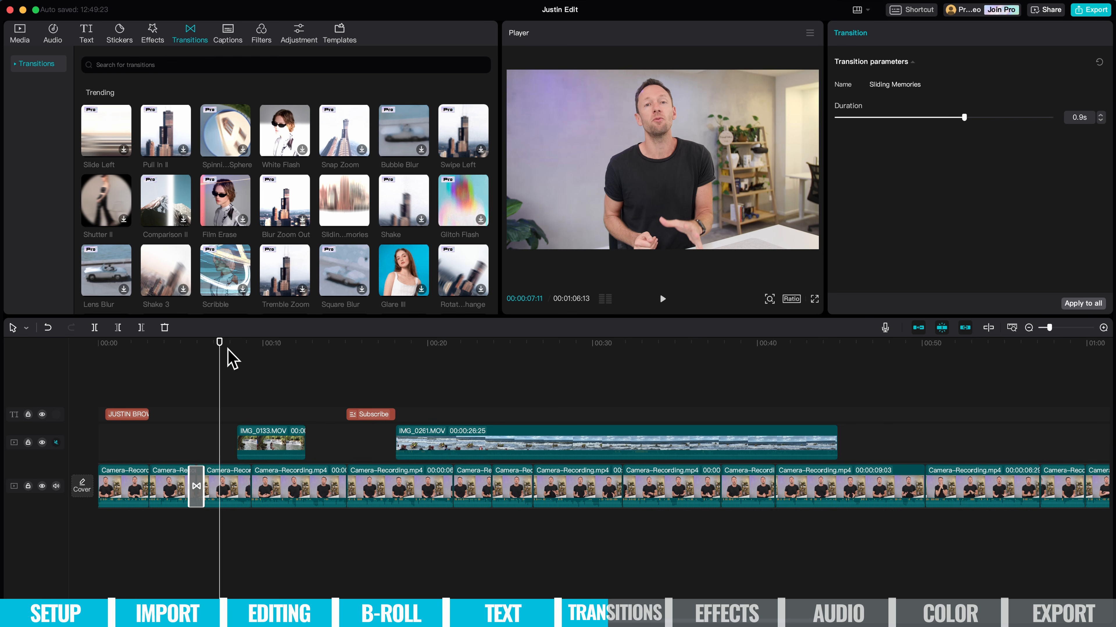
left_click(167, 346)
left_click(219, 341)
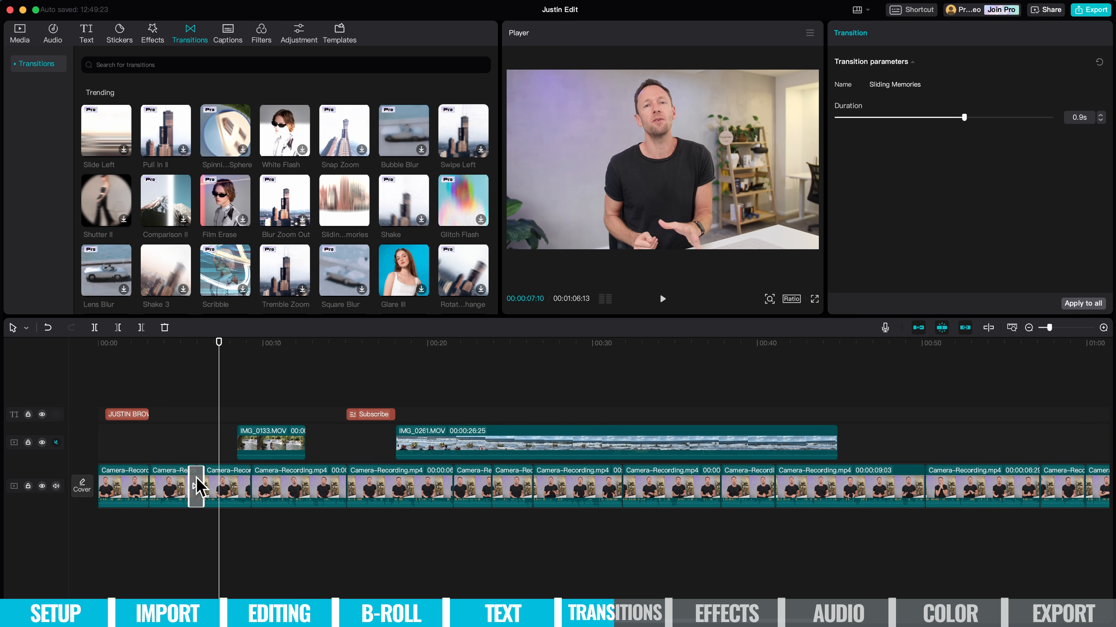
key("Delete")
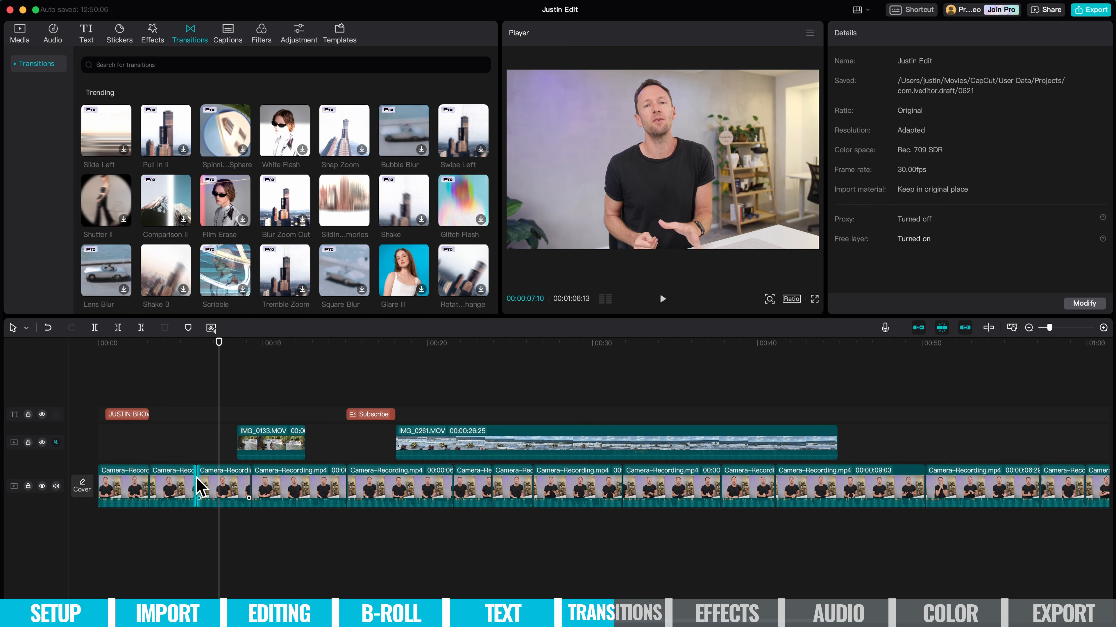
left_click(188, 344)
left_click(219, 345)
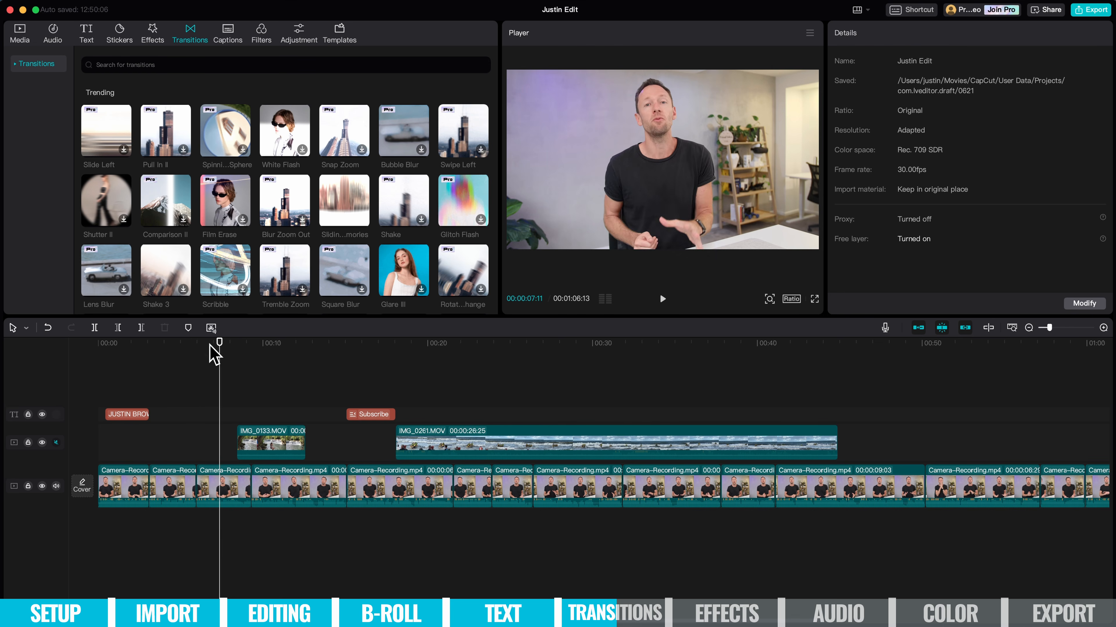
left_click(188, 345)
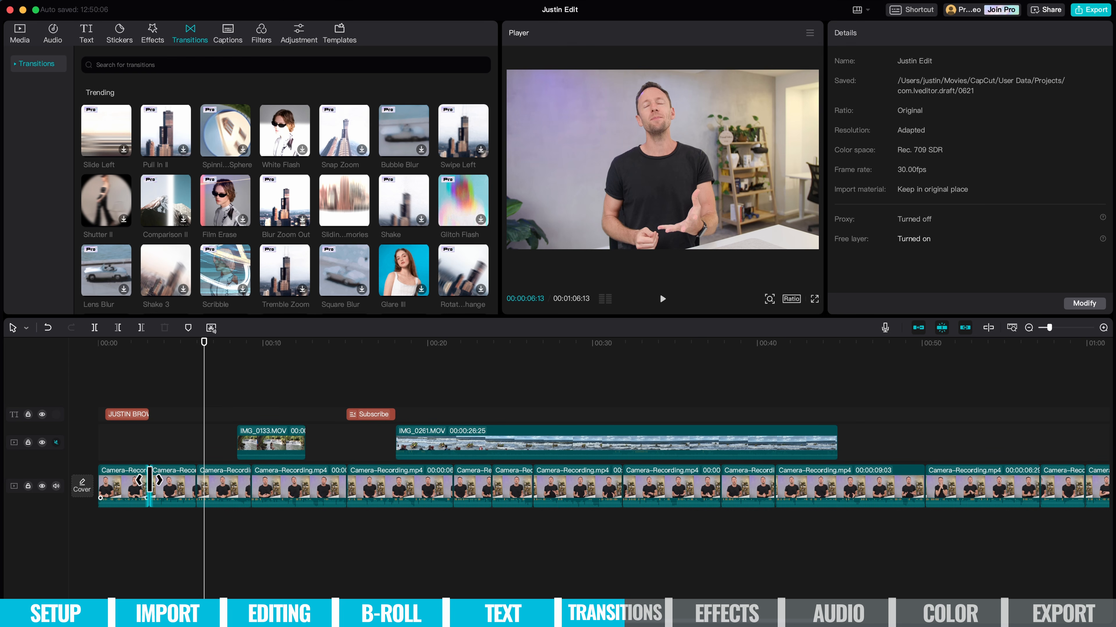
- Scale the camera recording clip that starts near 00:00:06 to 111% and preview the cut leading into it
left_click(183, 485)
left_click(209, 492)
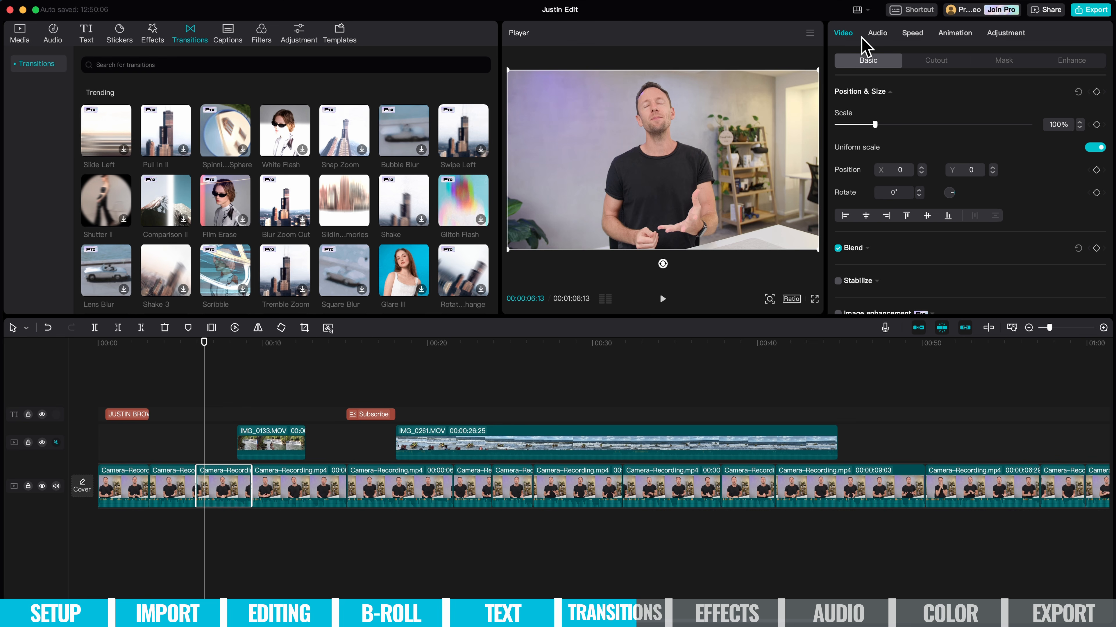
left_click_drag(875, 127, 881, 129)
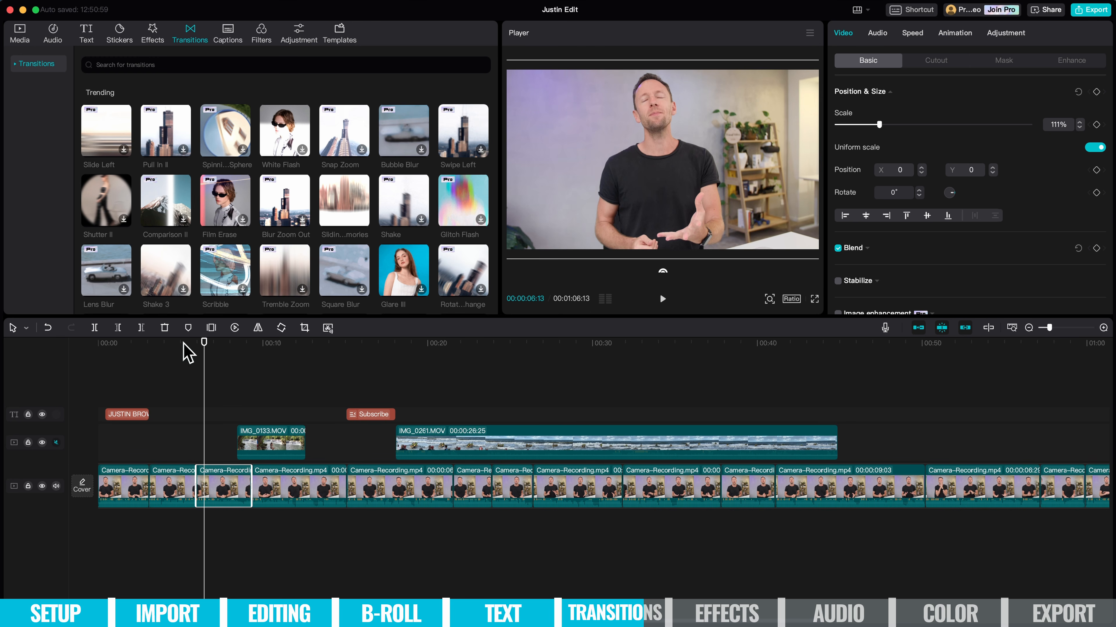
left_click(179, 352)
key("space")
key("space")
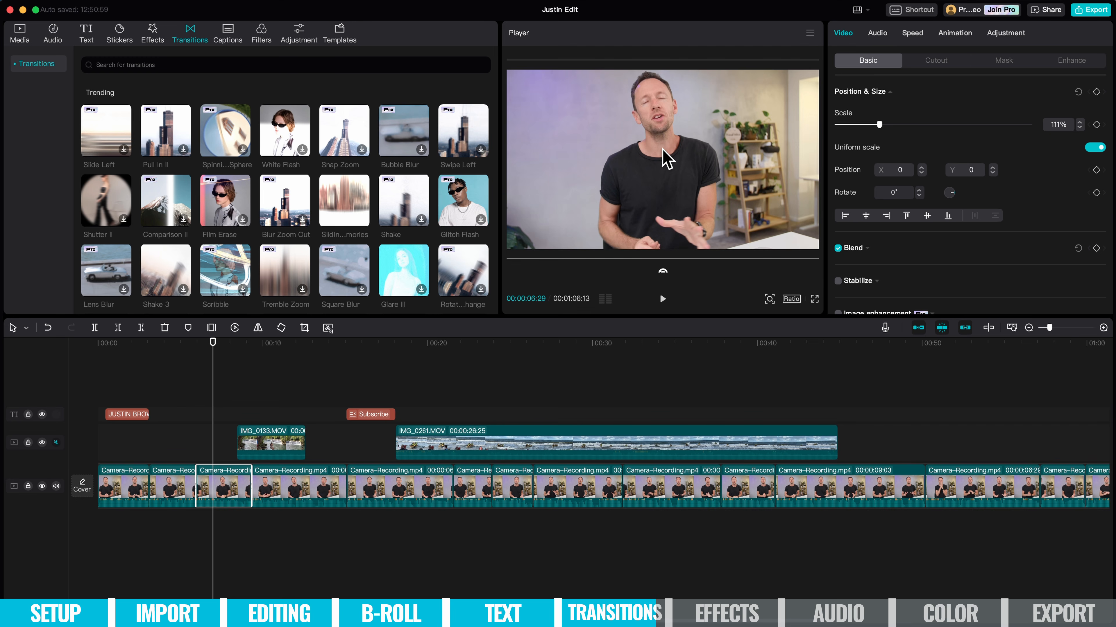
- Lower the enlarged camera clip in the frame to Y position -119 and play through the cut before it
left_click_drag(662, 145, 661, 153)
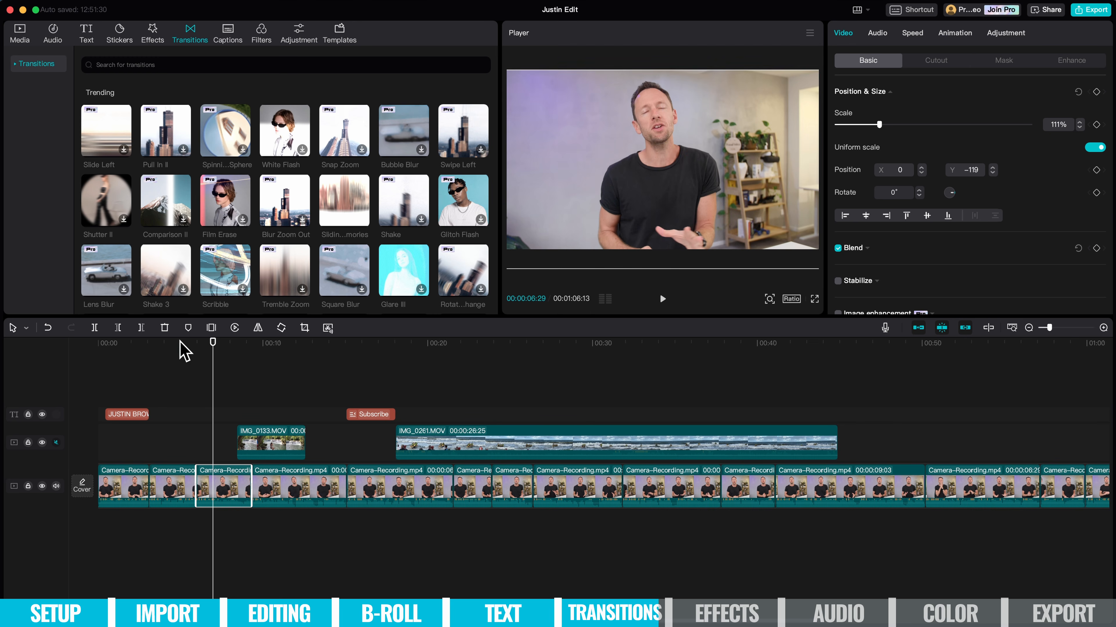
left_click(179, 348)
left_click_drag(209, 352, 174, 347)
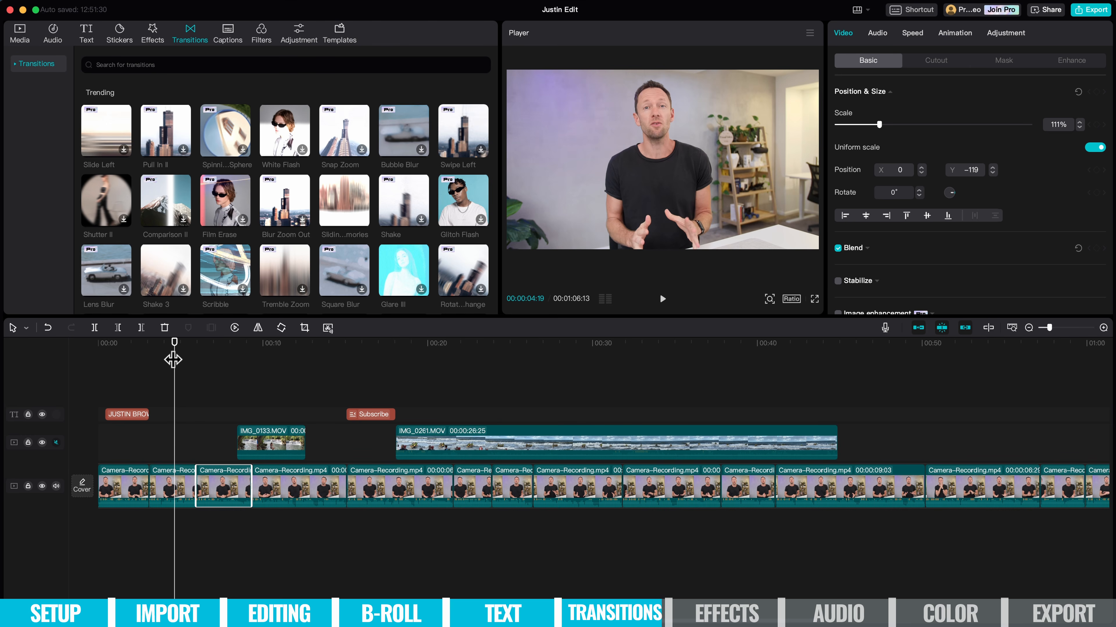
key("space")
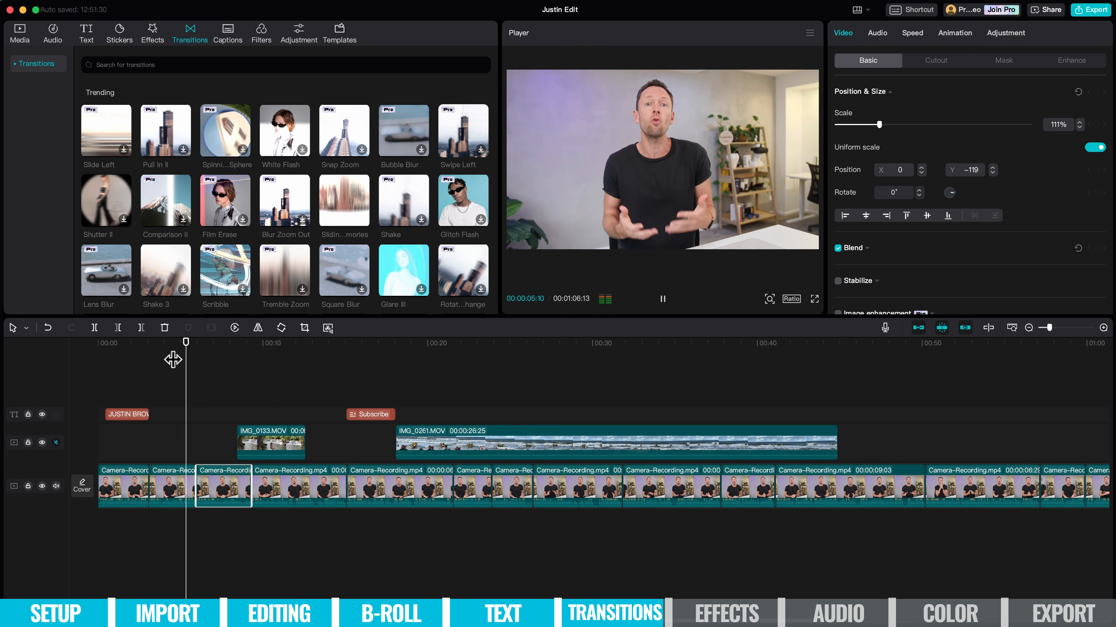
key("space")
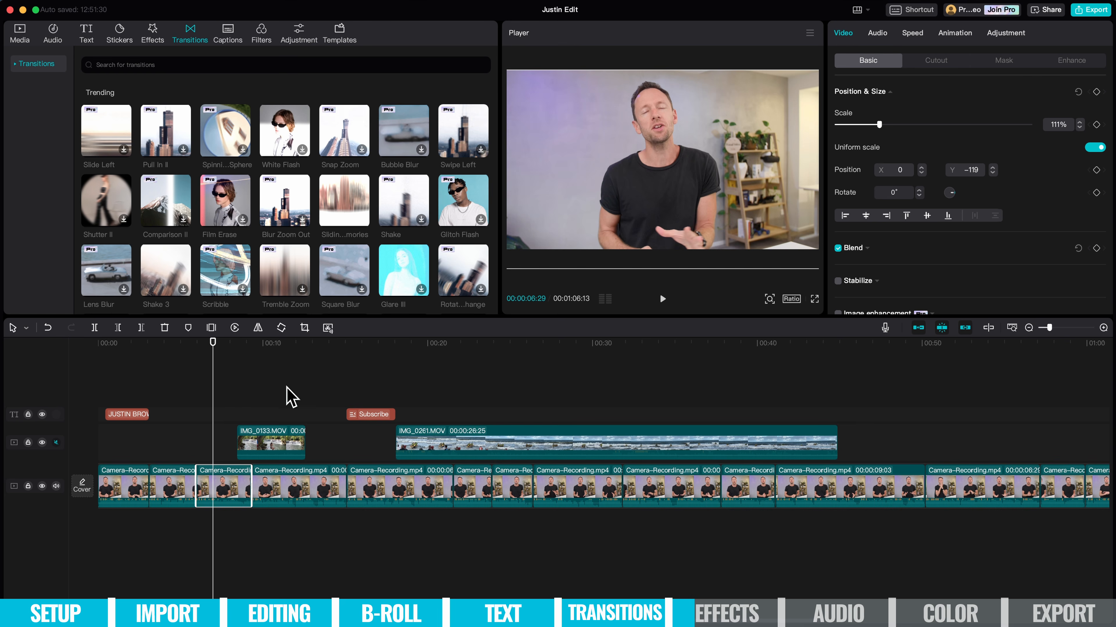
- Set the speed of the IMG_0261.MOV overlay to 1.5x and show its animation options
left_click(451, 445)
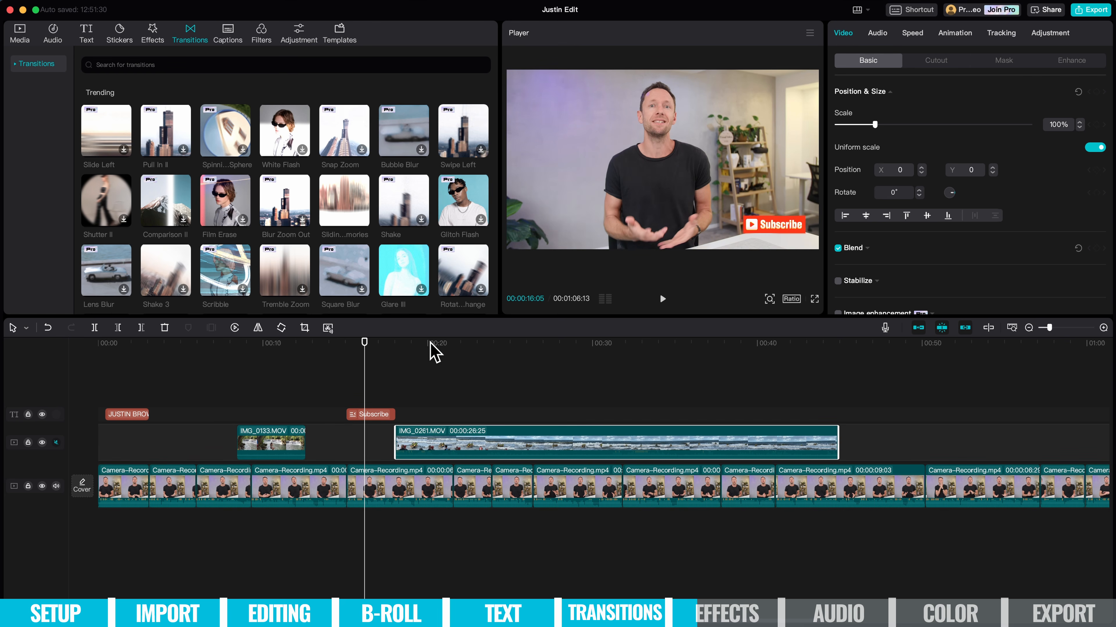
left_click(429, 351)
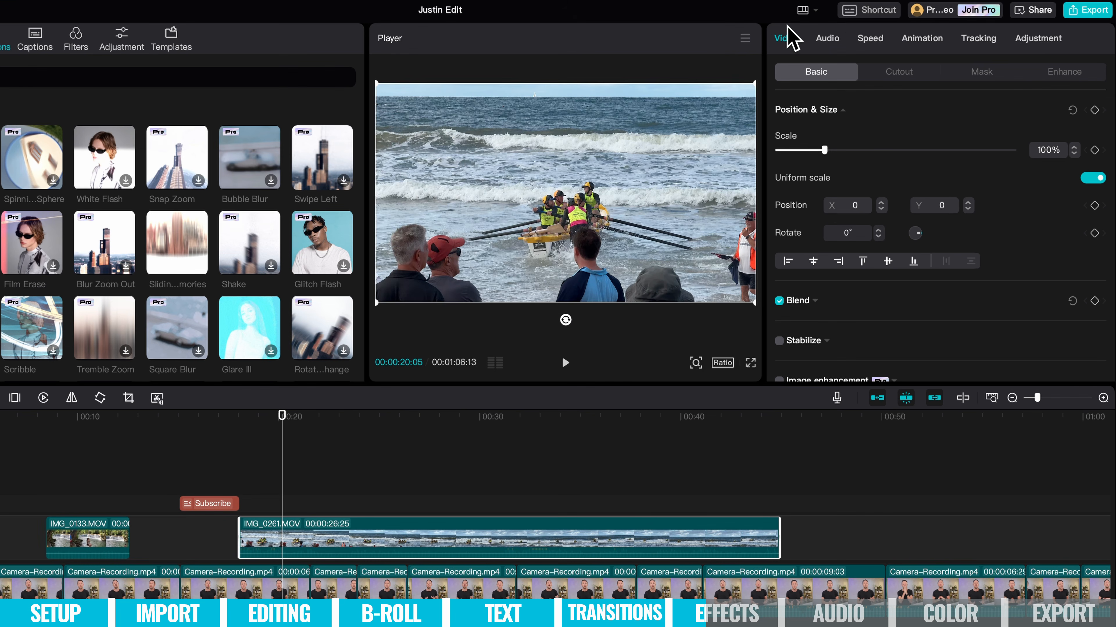
scroll(859, 182, "down", 2)
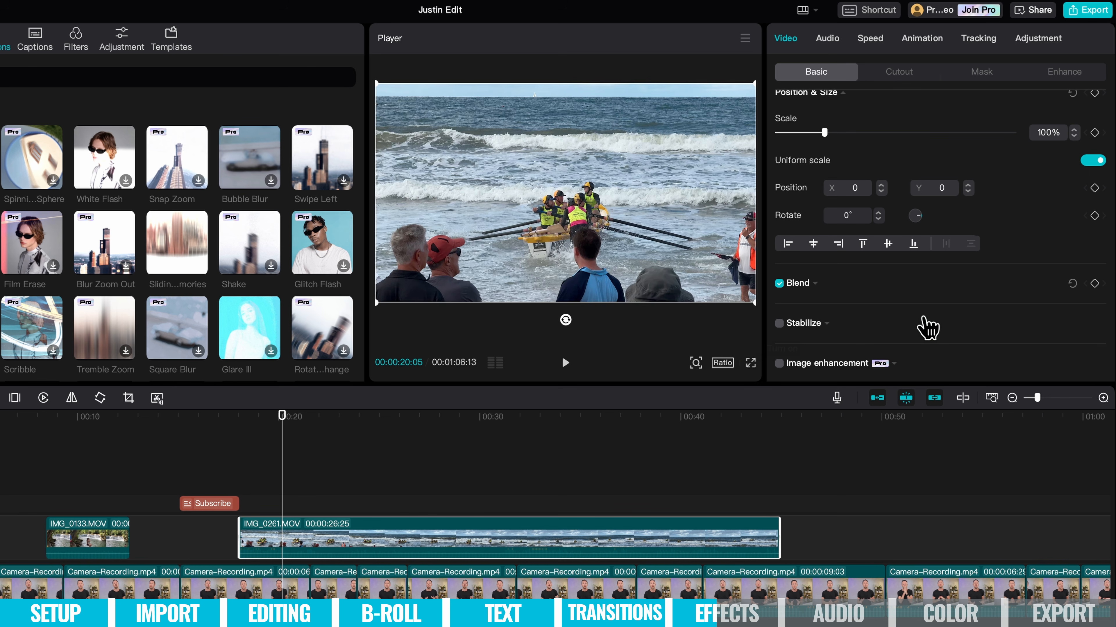
scroll(927, 327, "down", 2)
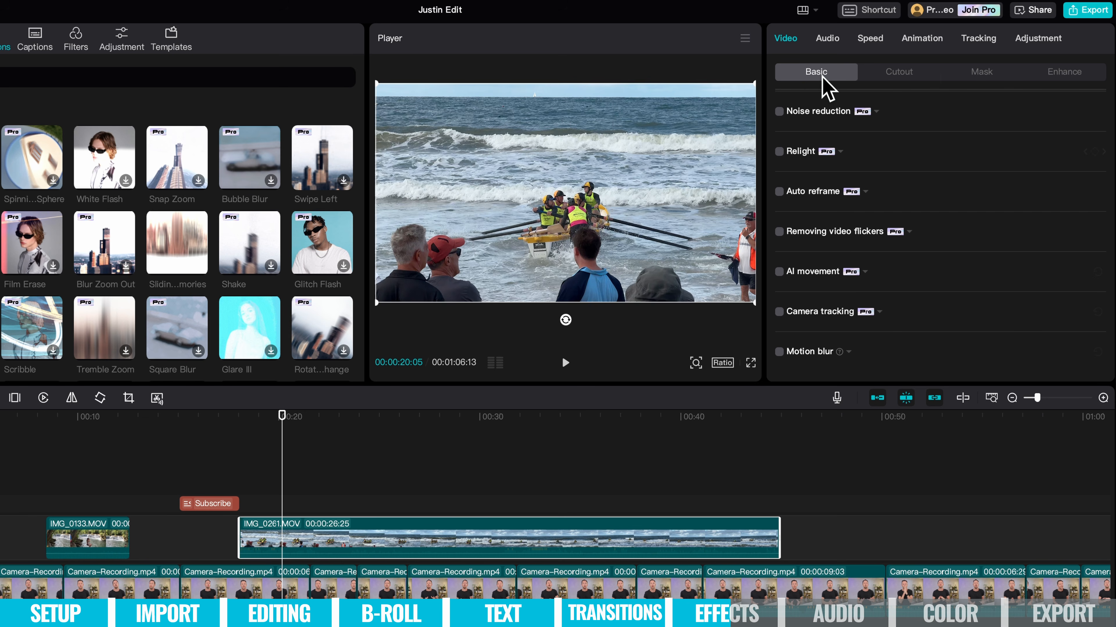
left_click(868, 40)
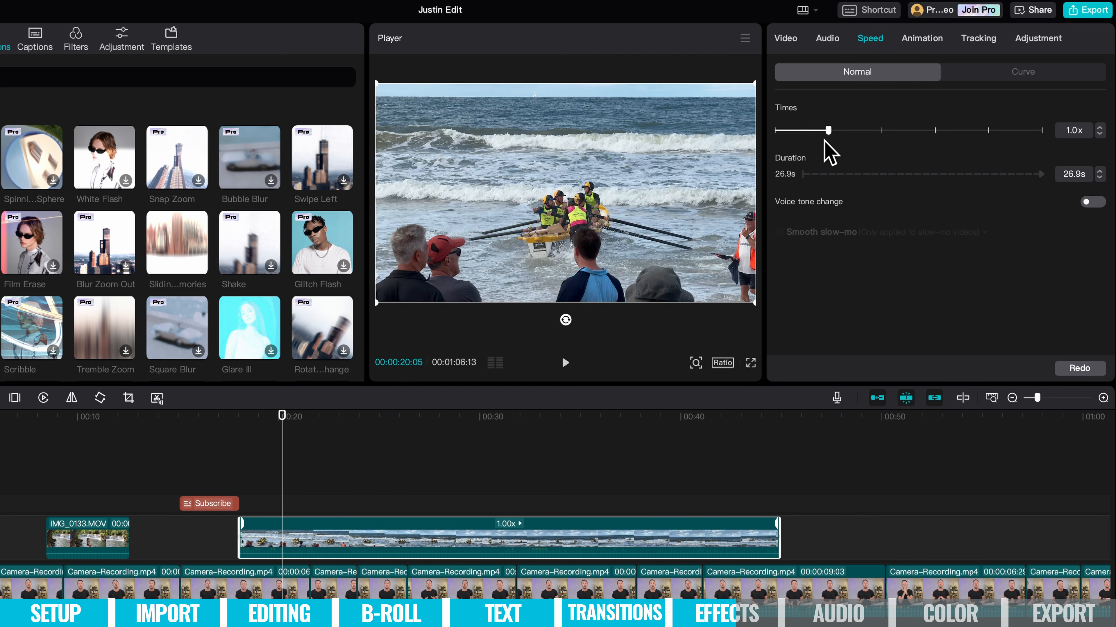
left_click_drag(826, 135, 854, 134)
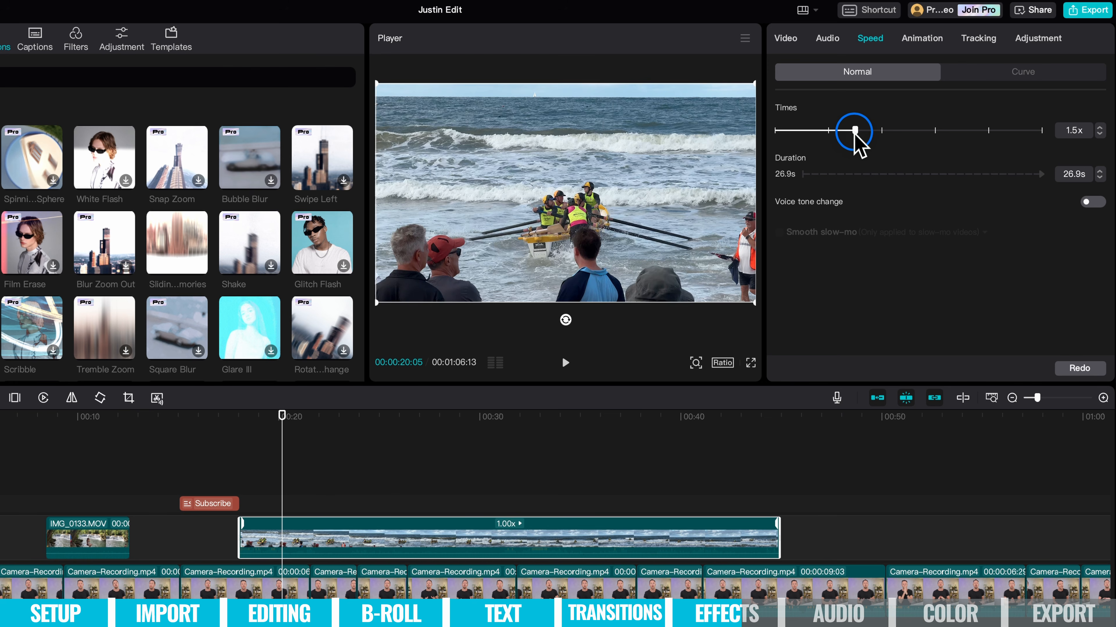
left_click(922, 40)
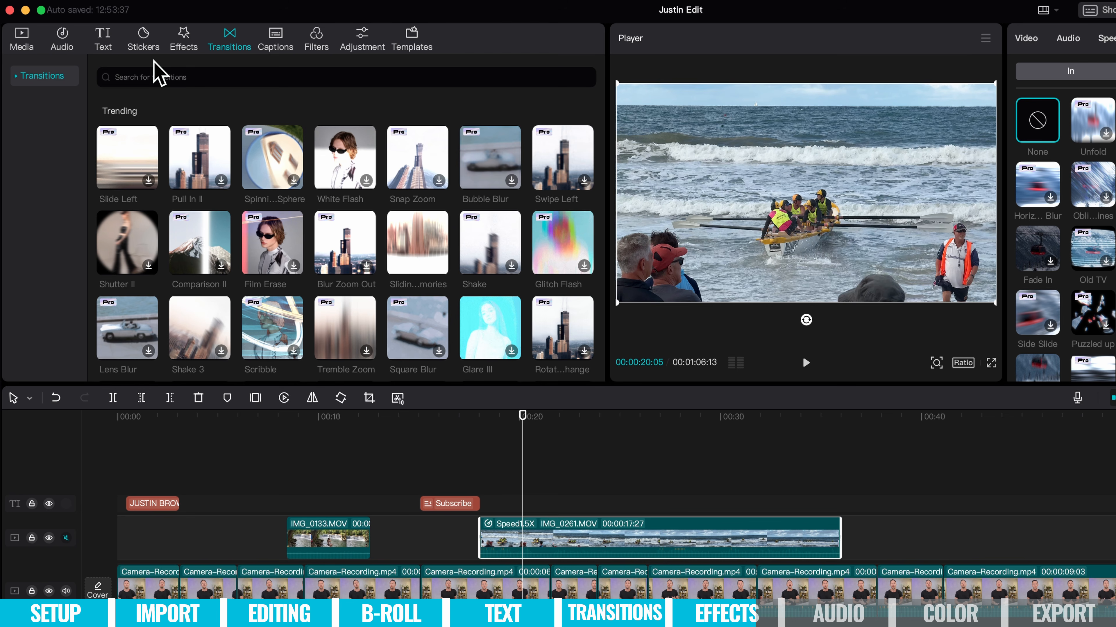
- Apply the Punch Hole video effect to the IMG_0261.MOV overlay
left_click(184, 43)
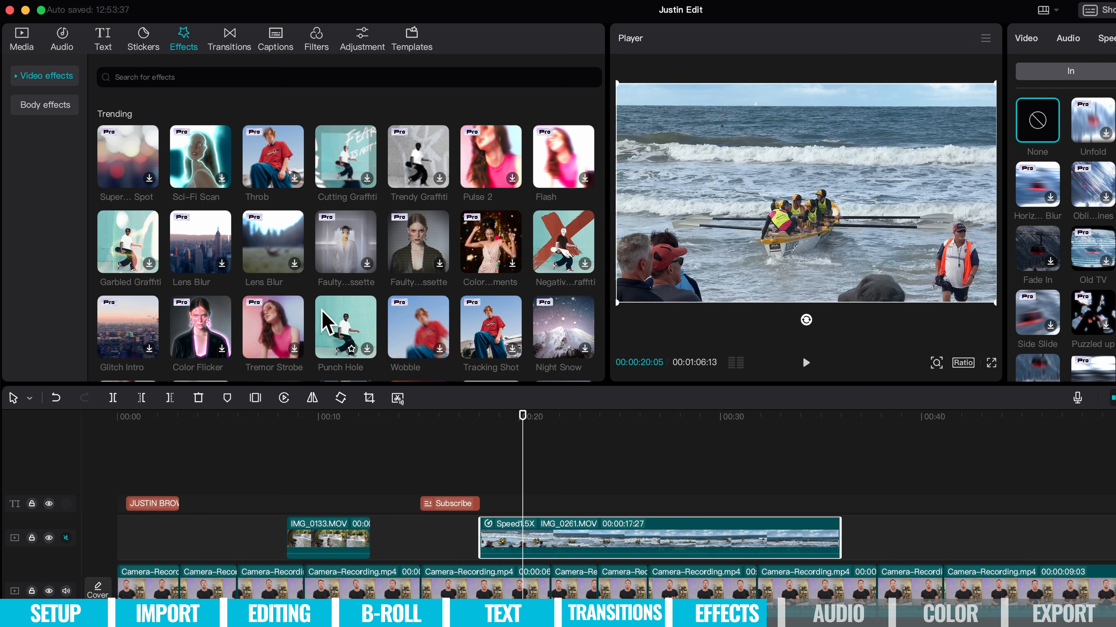
scroll(273, 281, "down", 2)
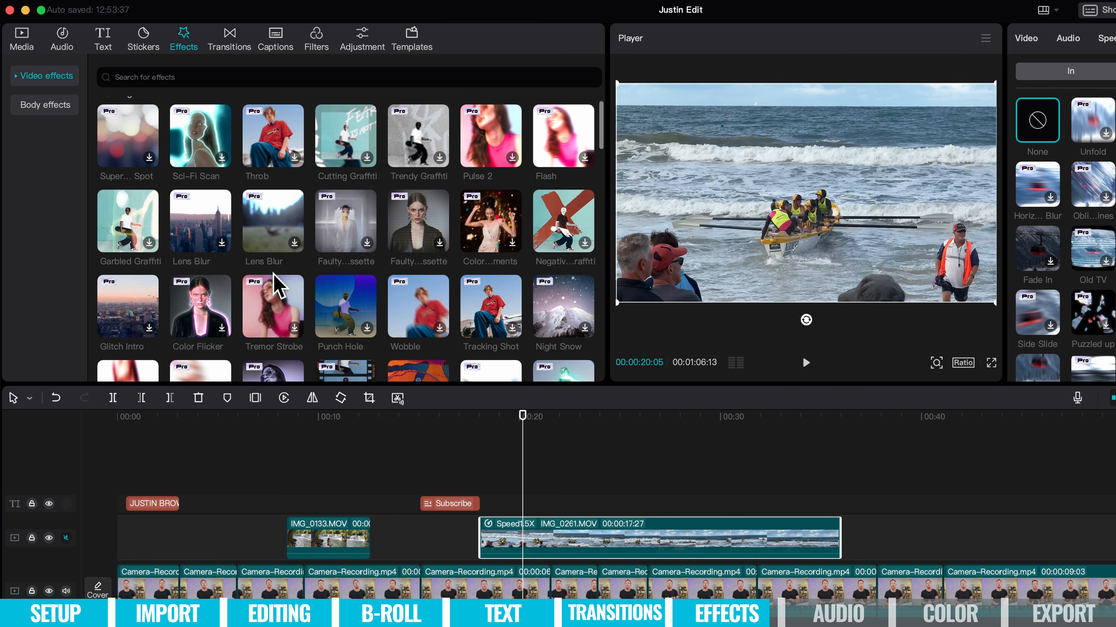
scroll(118, 312, "down", 2)
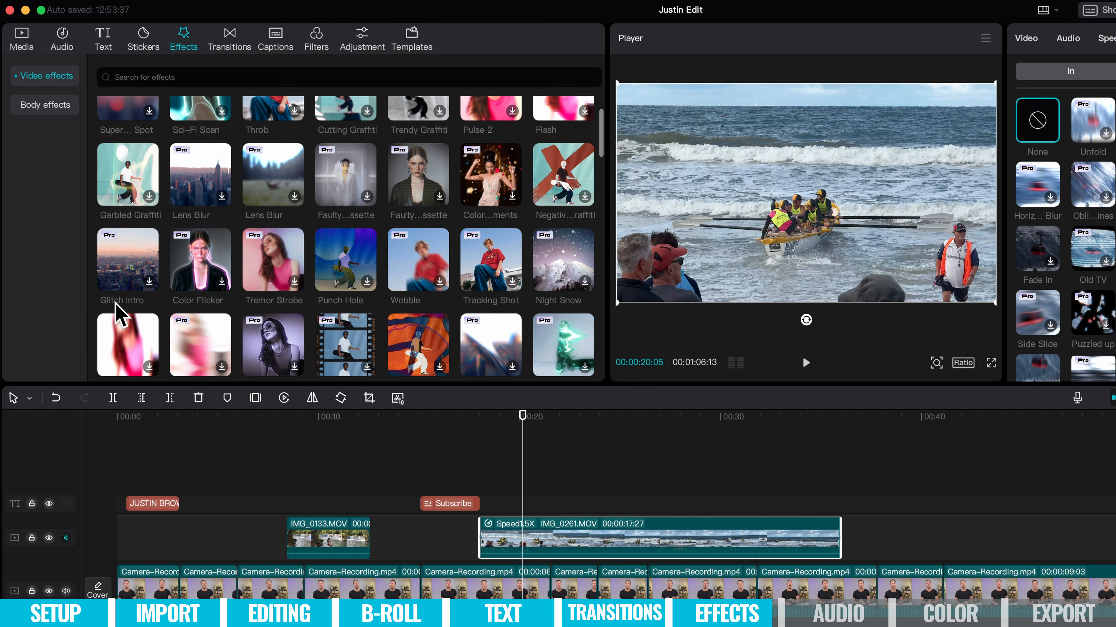
left_click(380, 274)
left_click_drag(383, 285, 533, 541)
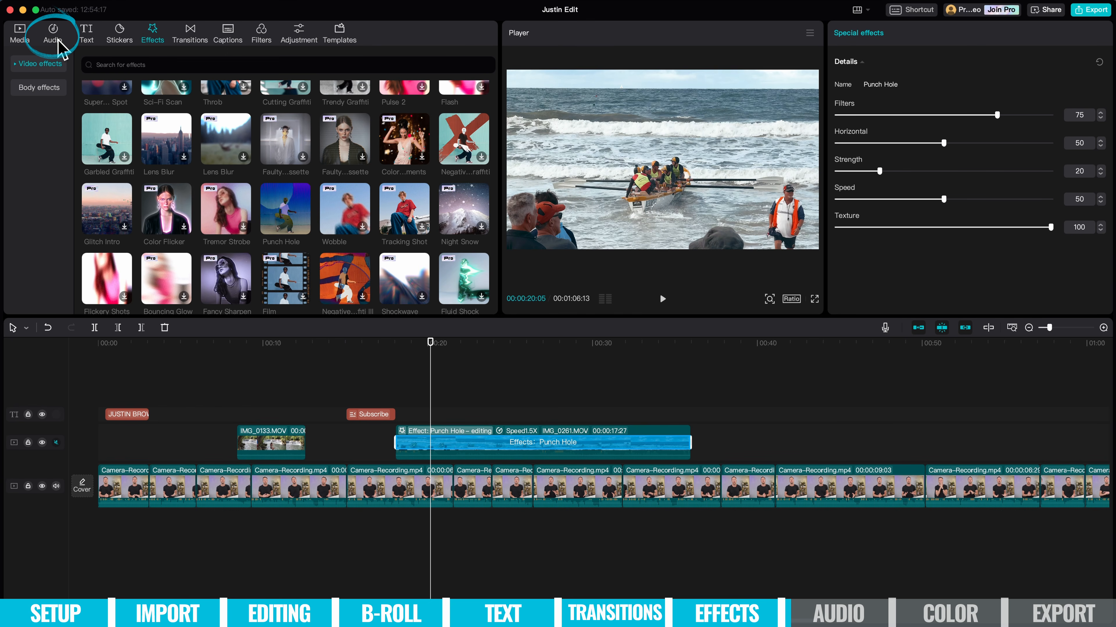
- Import ES_Work That Body (Instrumental Version) - Loving Caliber.mp3 and place it beneath the camera recording at the start of the timeline
left_click(55, 38)
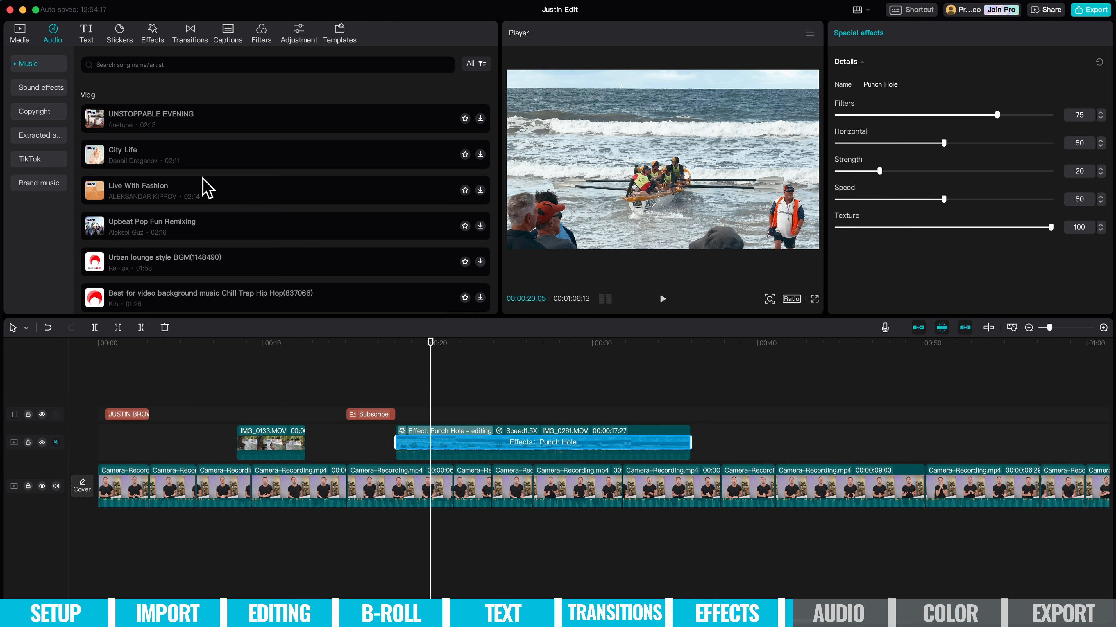
left_click(16, 37)
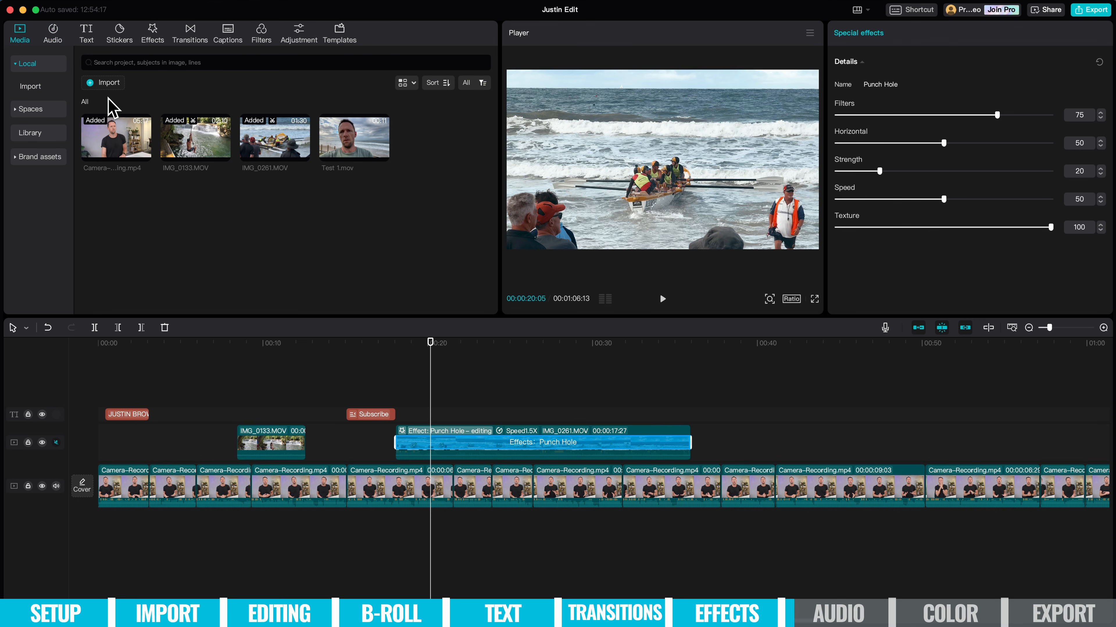
left_click(105, 84)
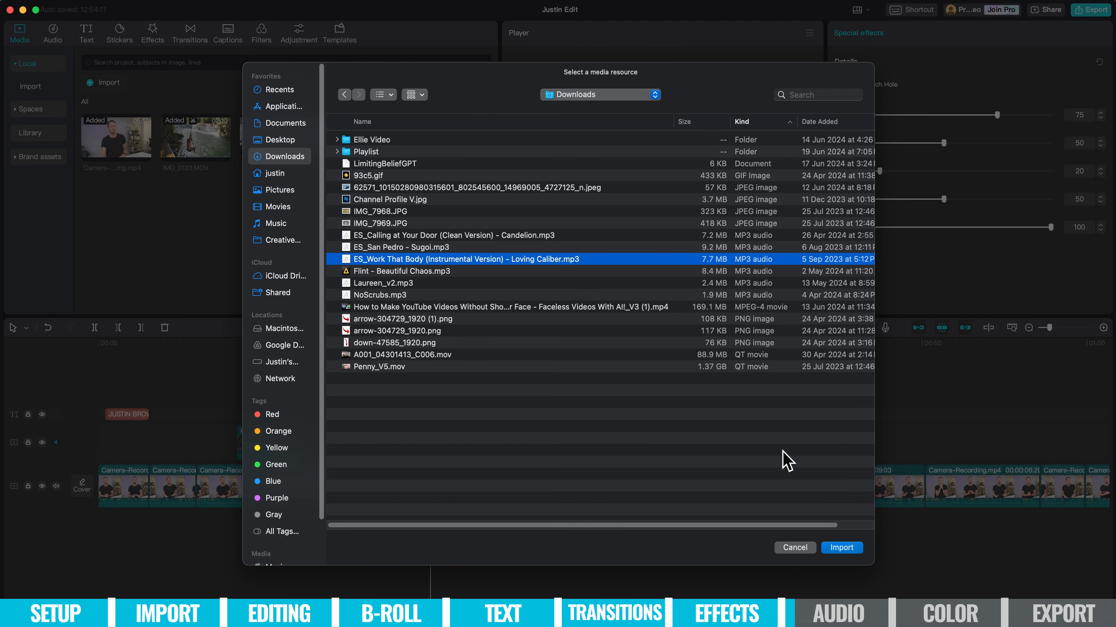
left_click(841, 547)
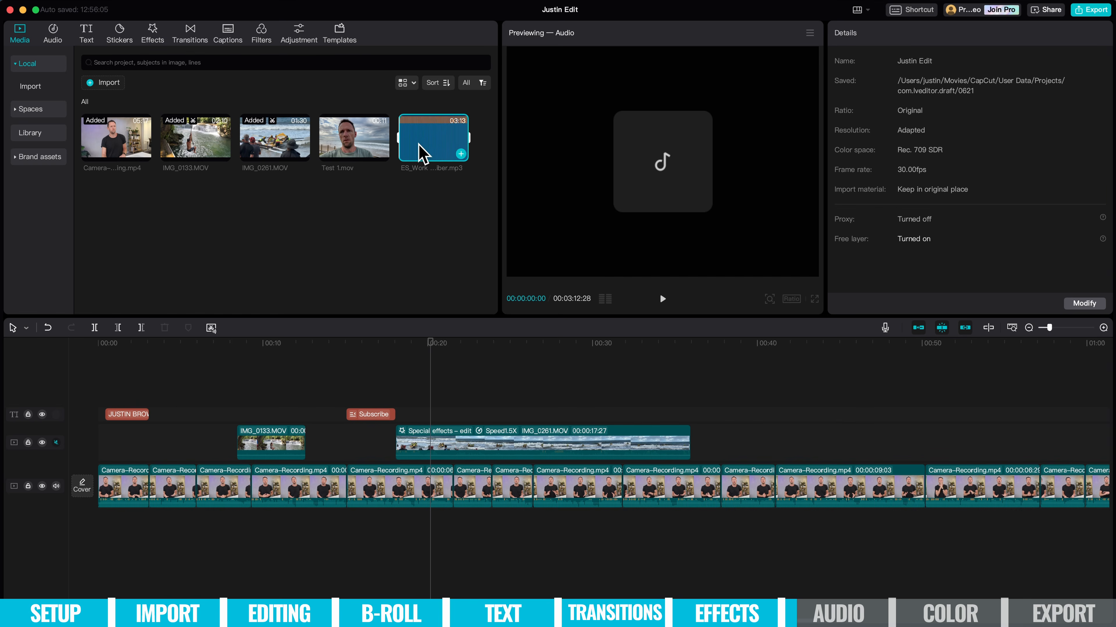
left_click_drag(423, 154, 94, 541)
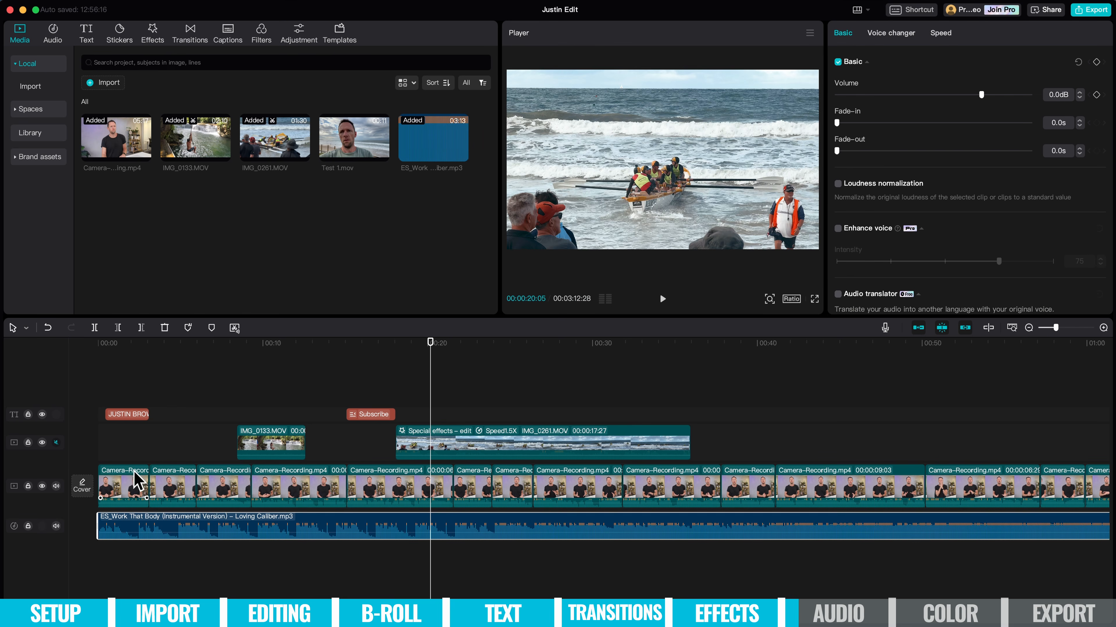
- Shift the music clip along its track and return it to the start of the timeline
left_click_drag(325, 523, 473, 531)
left_click_drag(271, 528, 176, 521)
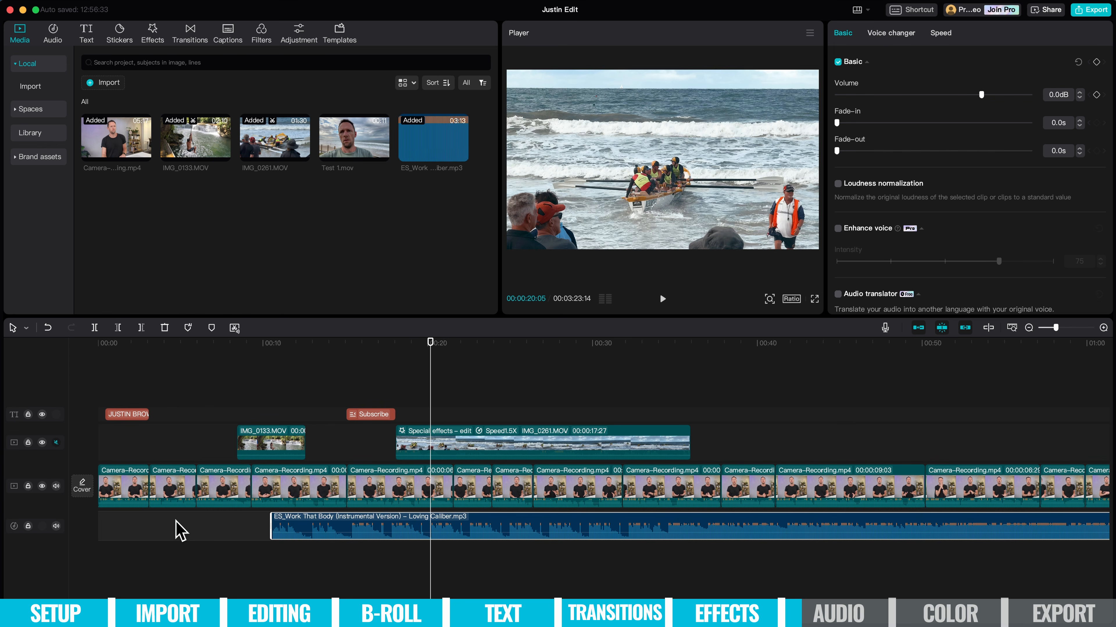
left_click_drag(403, 525, 189, 531)
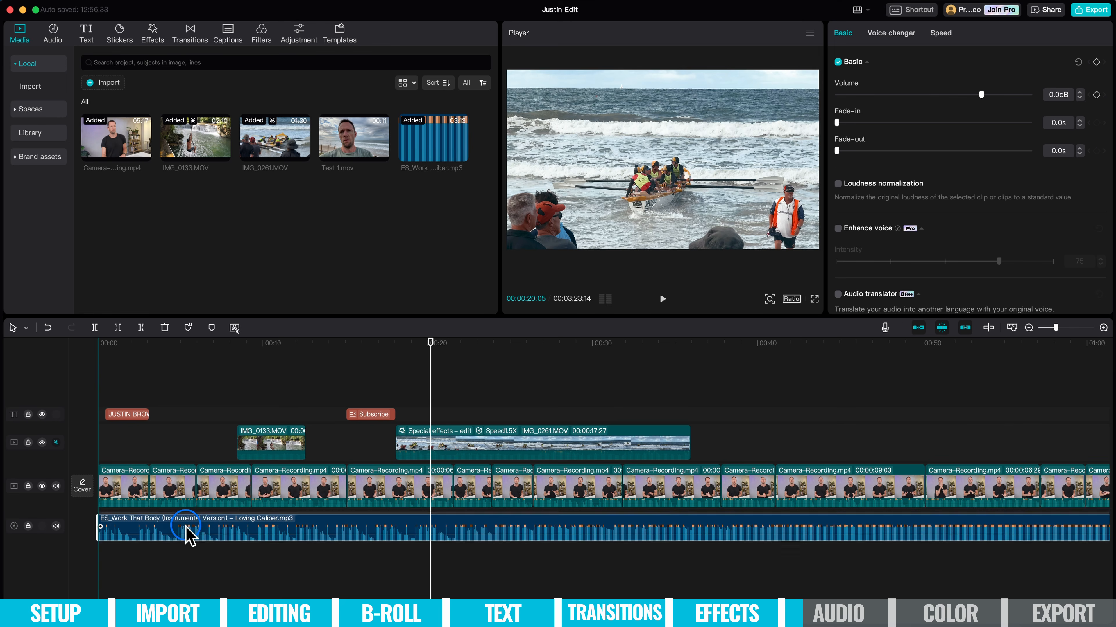
- Split the music at the end of the camera recording, 00:01:06:13, and delete the excess part after it
scroll(188, 530, "right", 10)
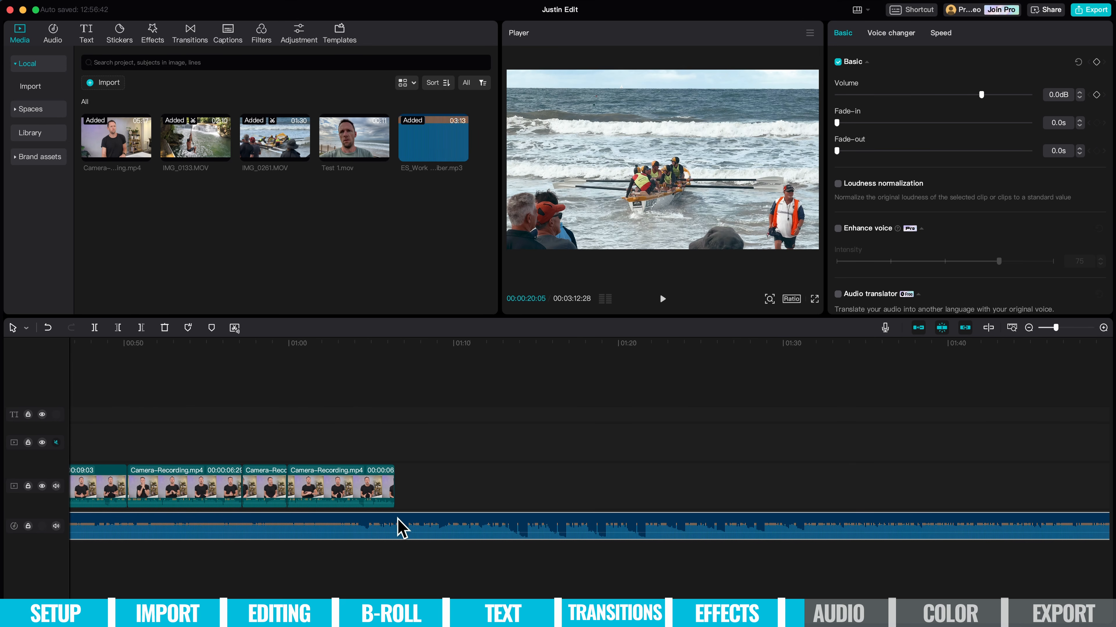
left_click(394, 348)
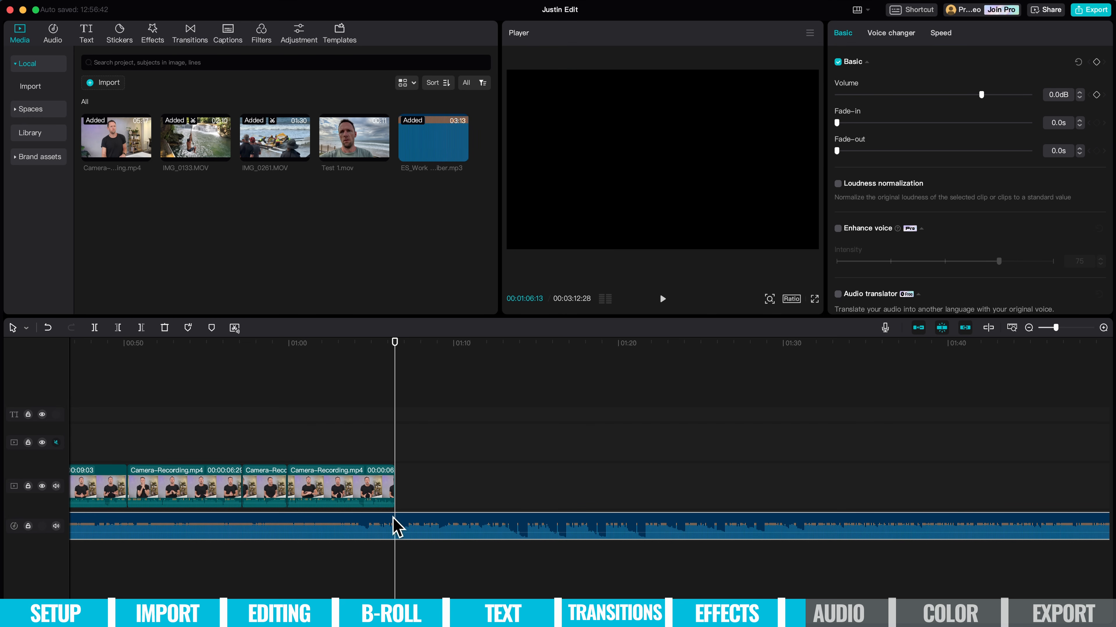
left_click(94, 328)
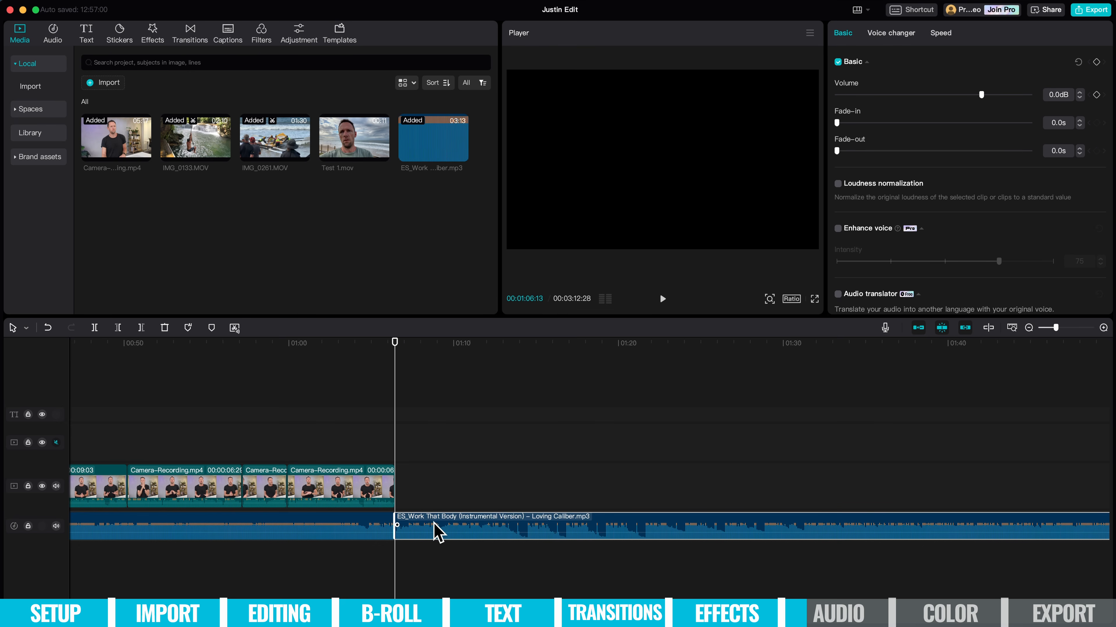
key("Delete")
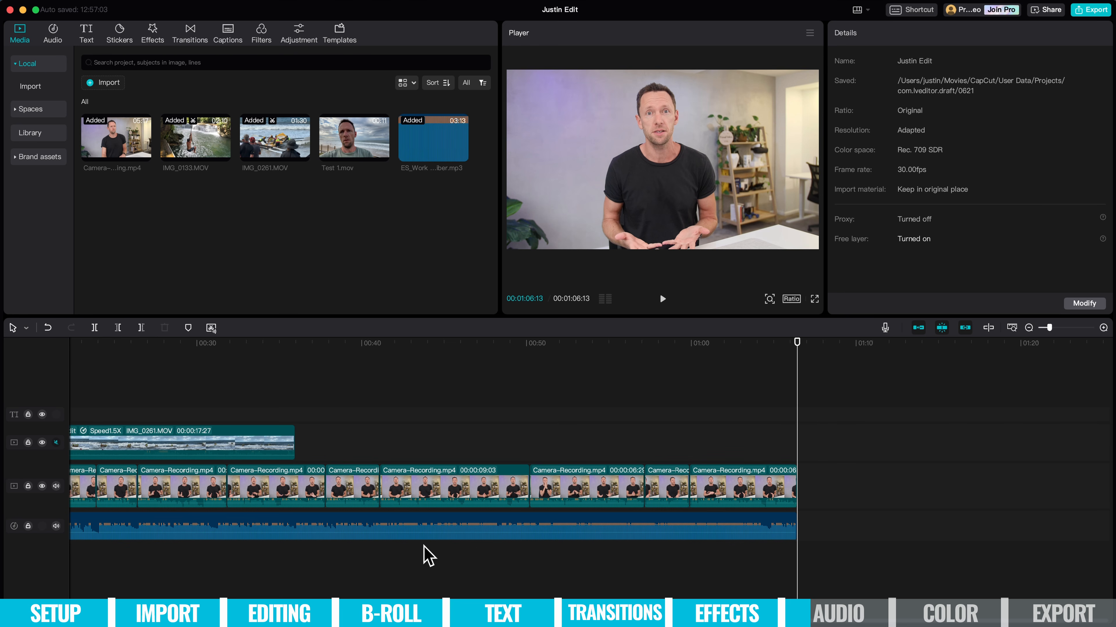
- Mute the background music track beneath the camera recording
scroll(422, 545, "left", 10)
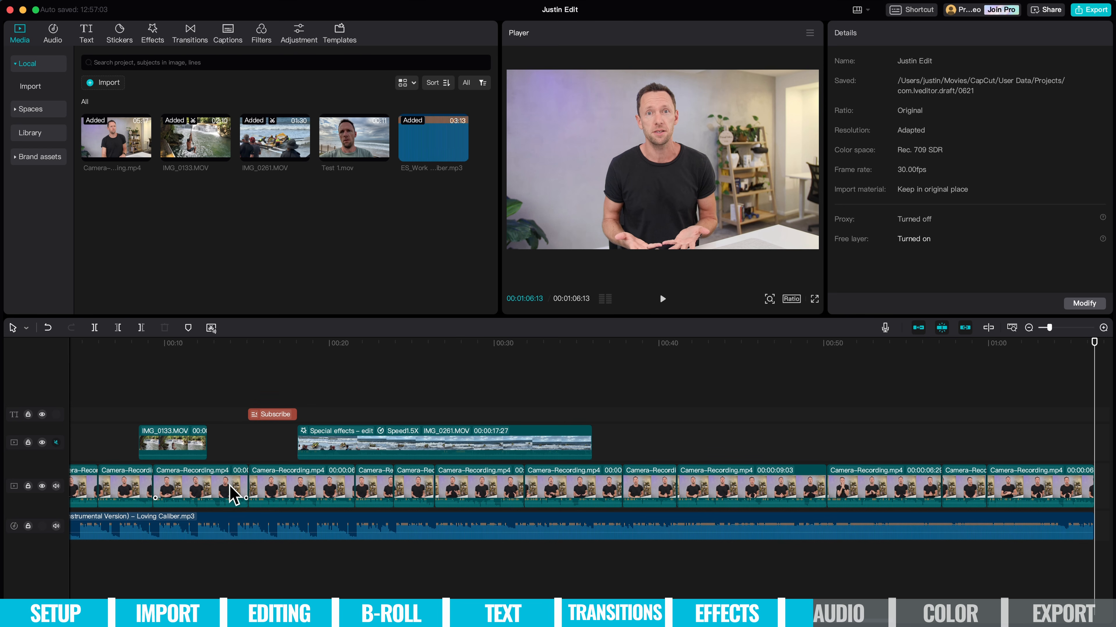
left_click(243, 481)
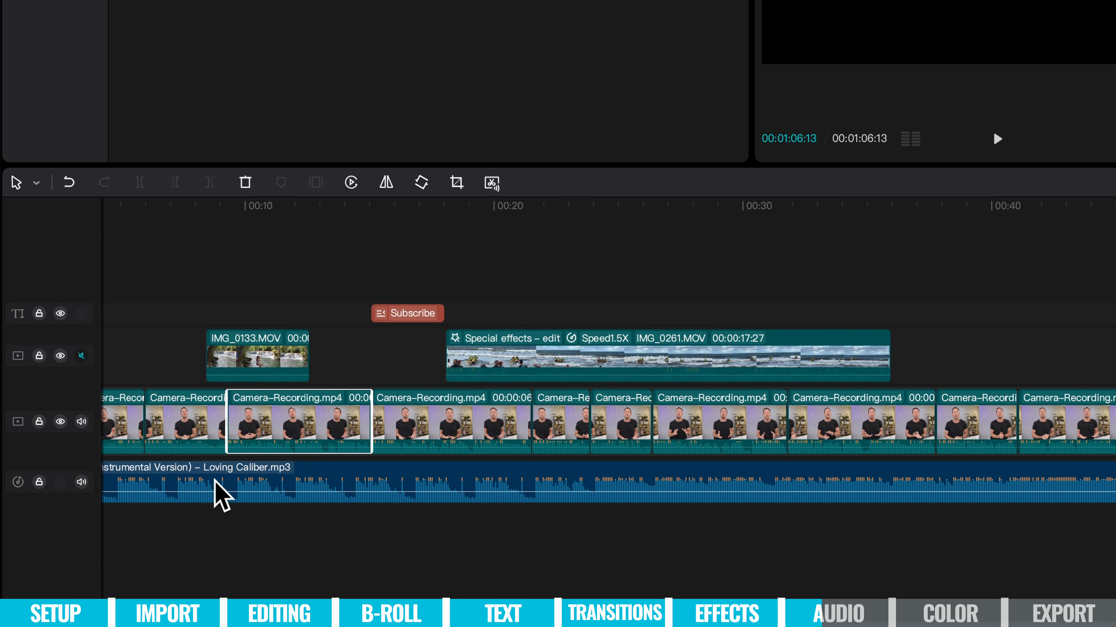
left_click(81, 482)
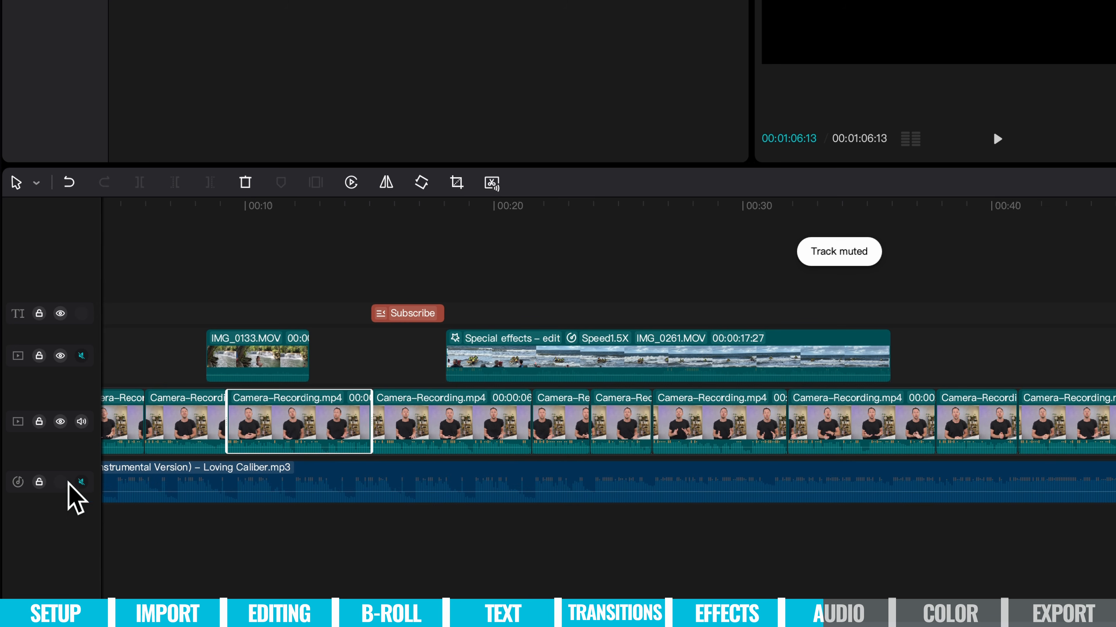
- Play the first camera clip from the start of the timeline and check its voice level on the audio meters
scroll(608, 352, "left", 3)
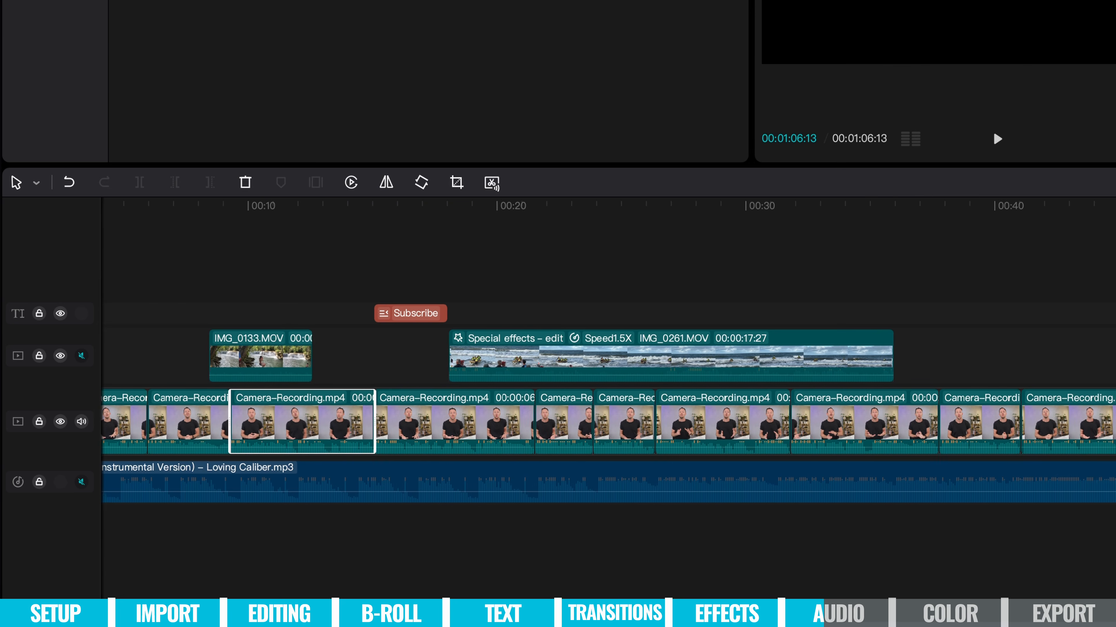
left_click(180, 207)
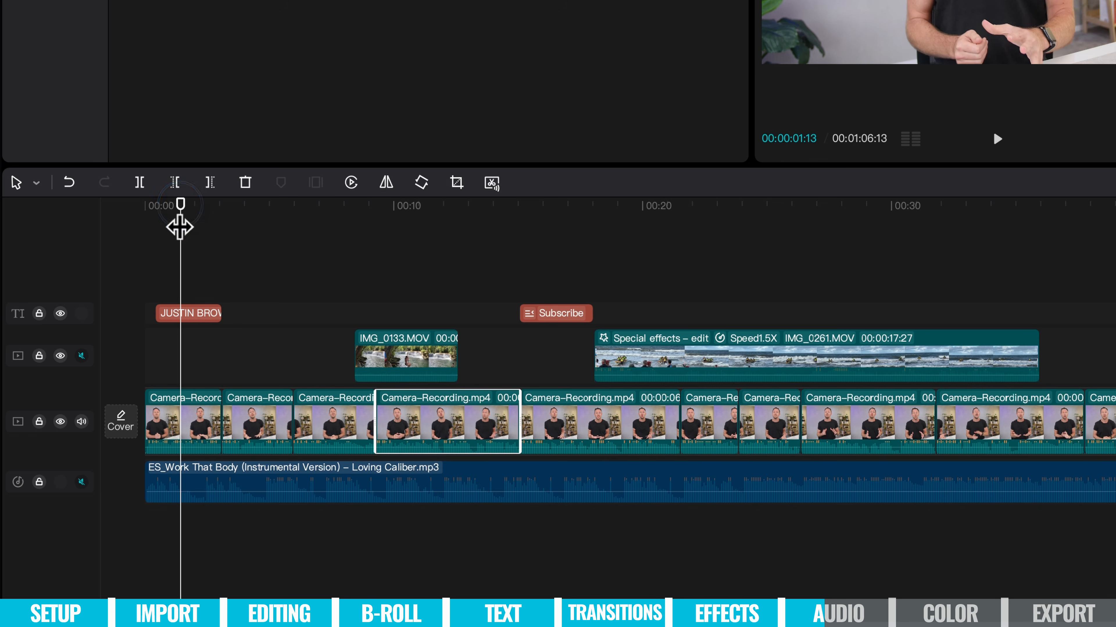
left_click(174, 418)
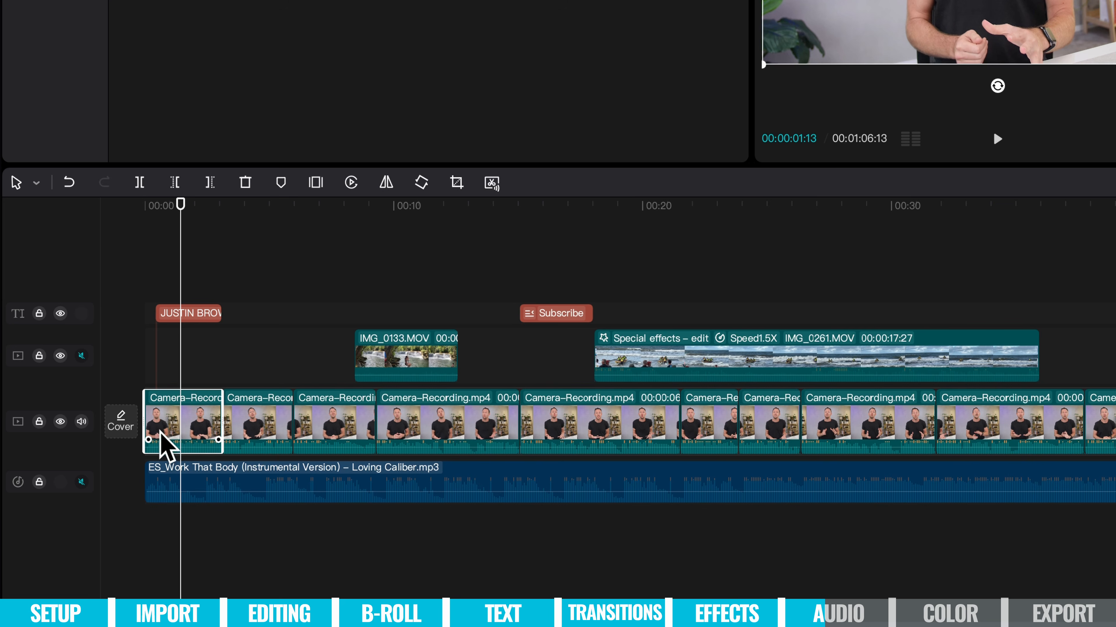
mouse_move(160, 441)
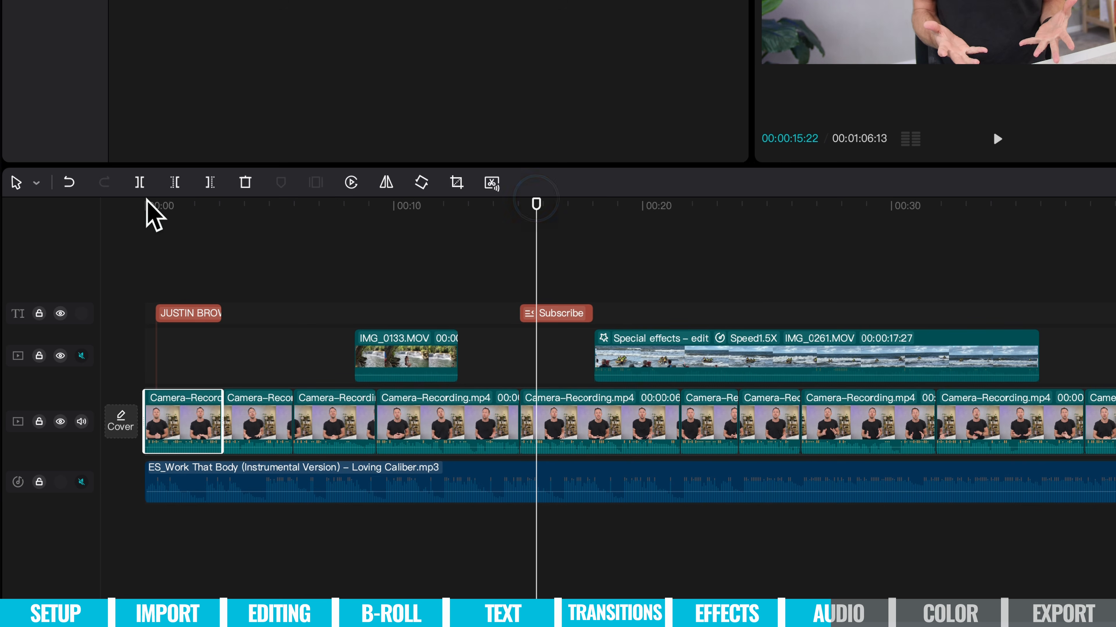
left_click(155, 207)
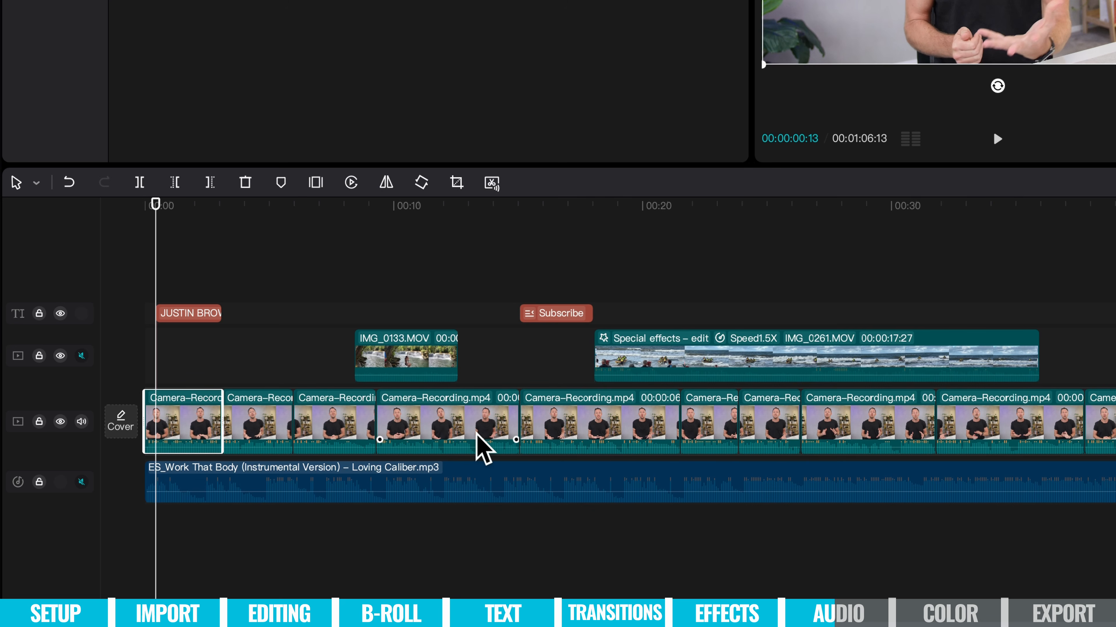
left_click(141, 203)
left_click(146, 204)
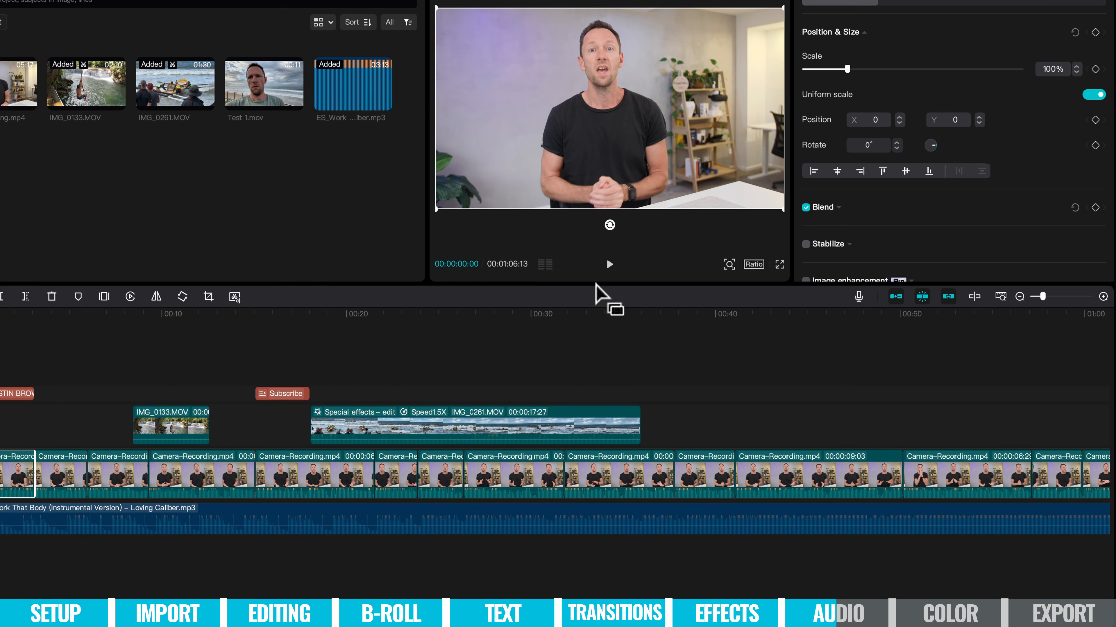
left_click(546, 268)
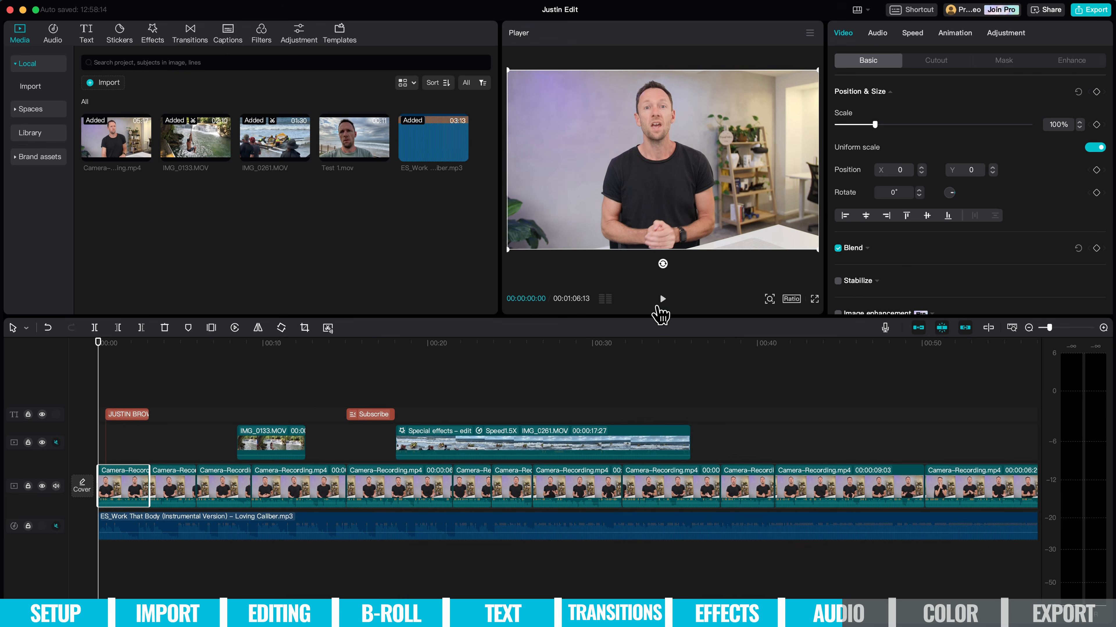
left_click(663, 301)
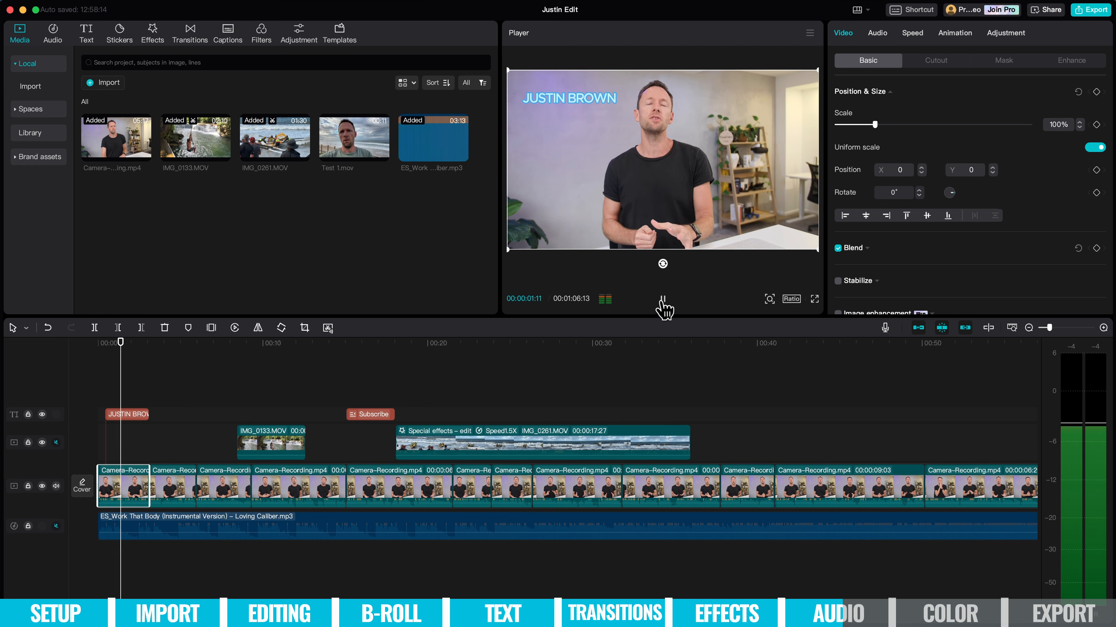
left_click(662, 301)
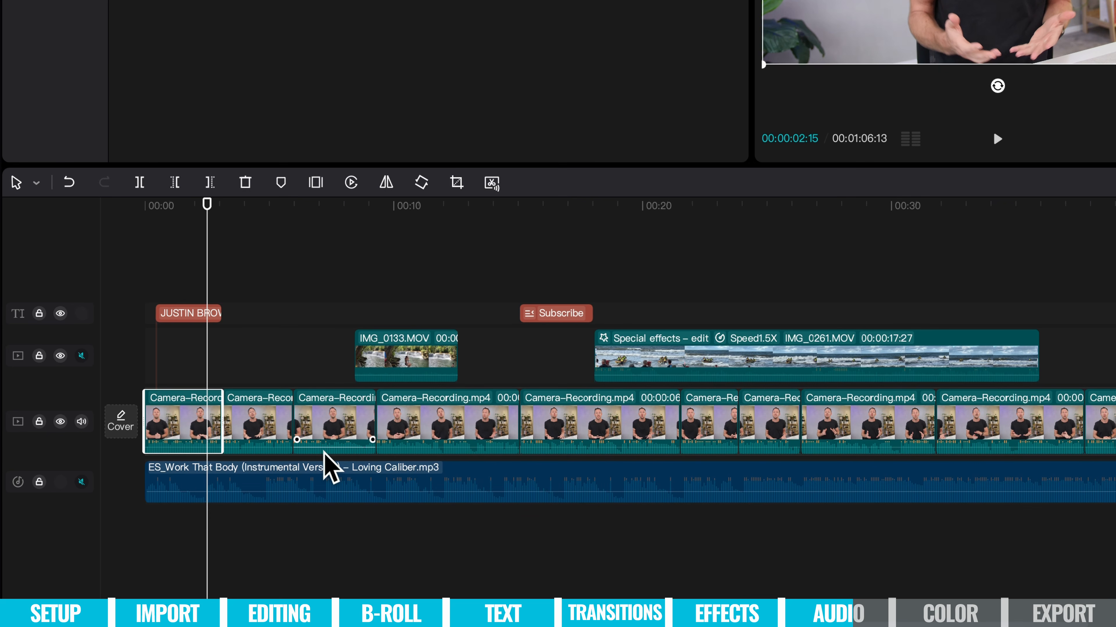
- Play the third Camera-Recording.mp4 clip from 00:00:05:29 to check its voice level
left_click(347, 449)
left_click_drag(347, 448, 323, 327)
left_click(293, 228)
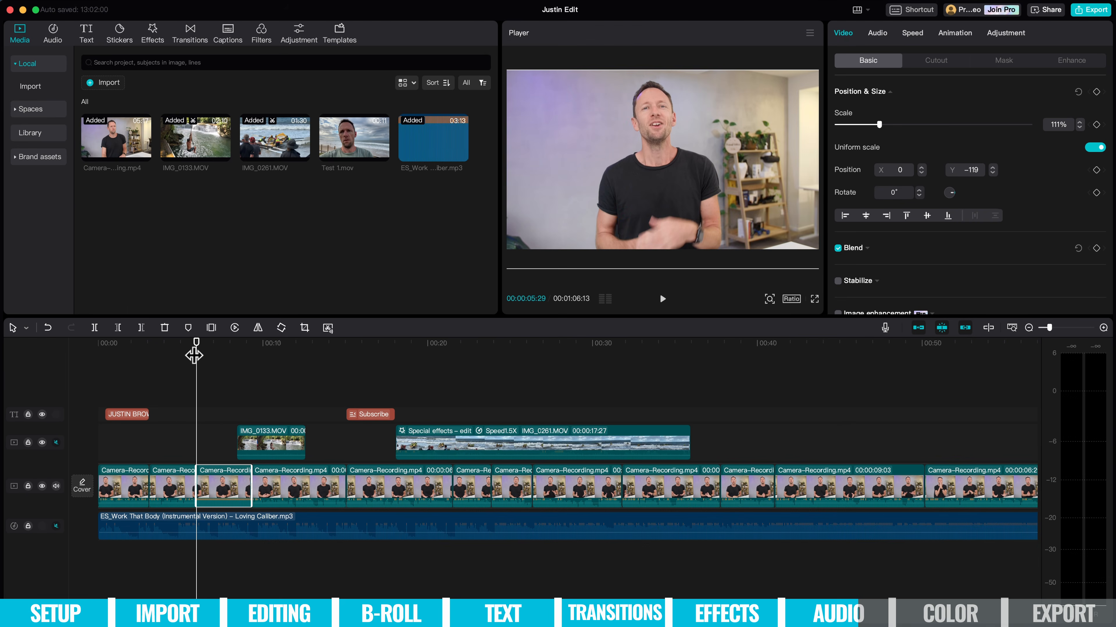
key("space")
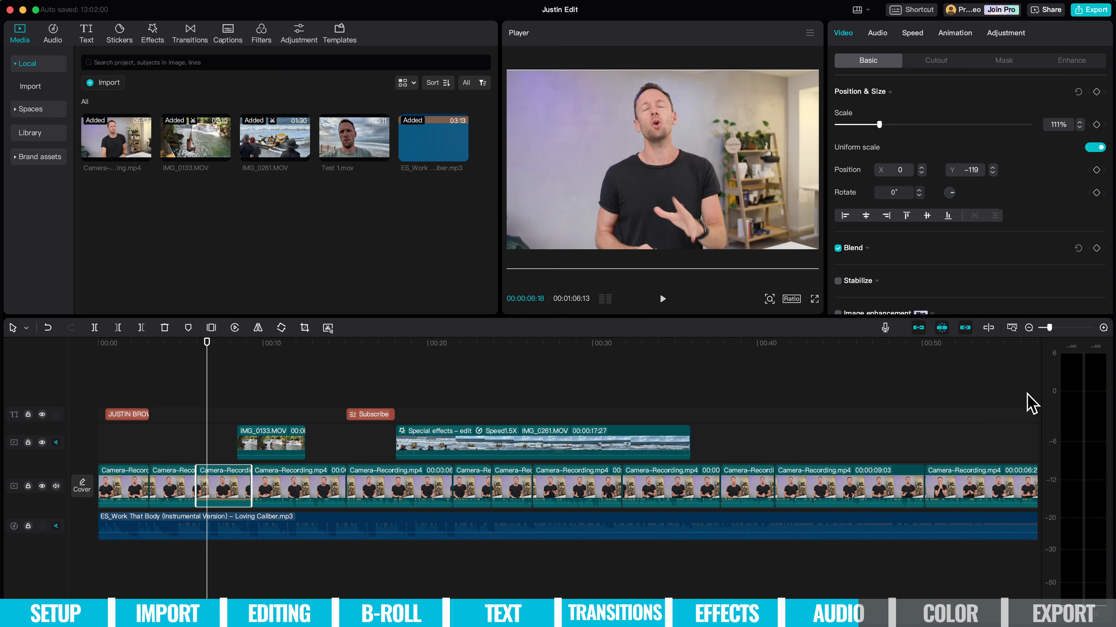
key("space")
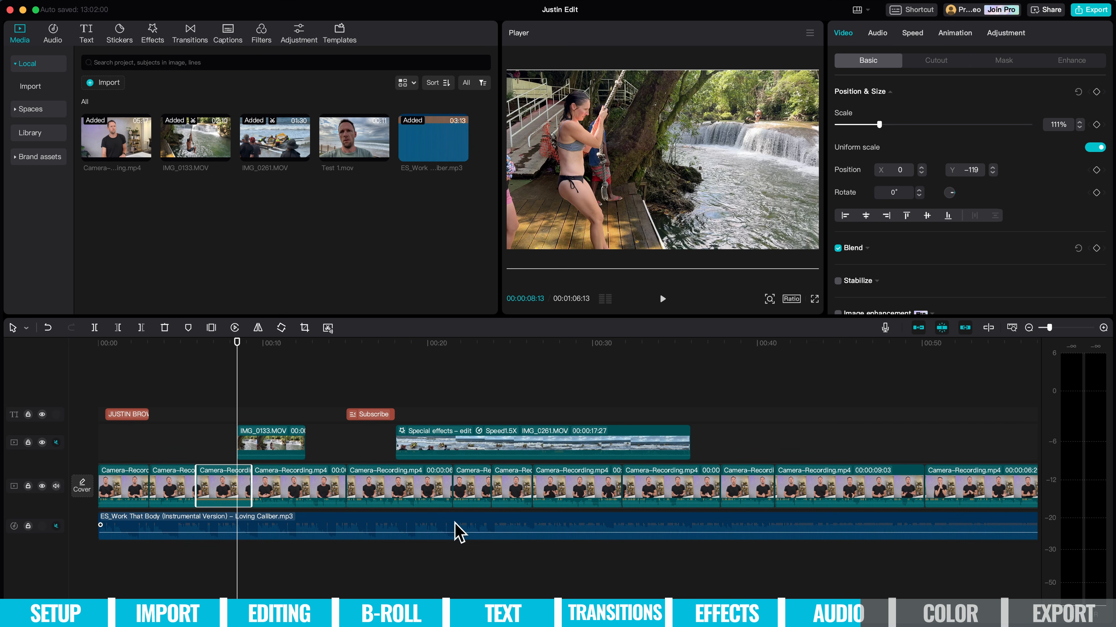
- Replay the camera recording from 00:00:00:00 through the second clip, watching the peaks on the audio meters
left_click(113, 345)
left_click(123, 469)
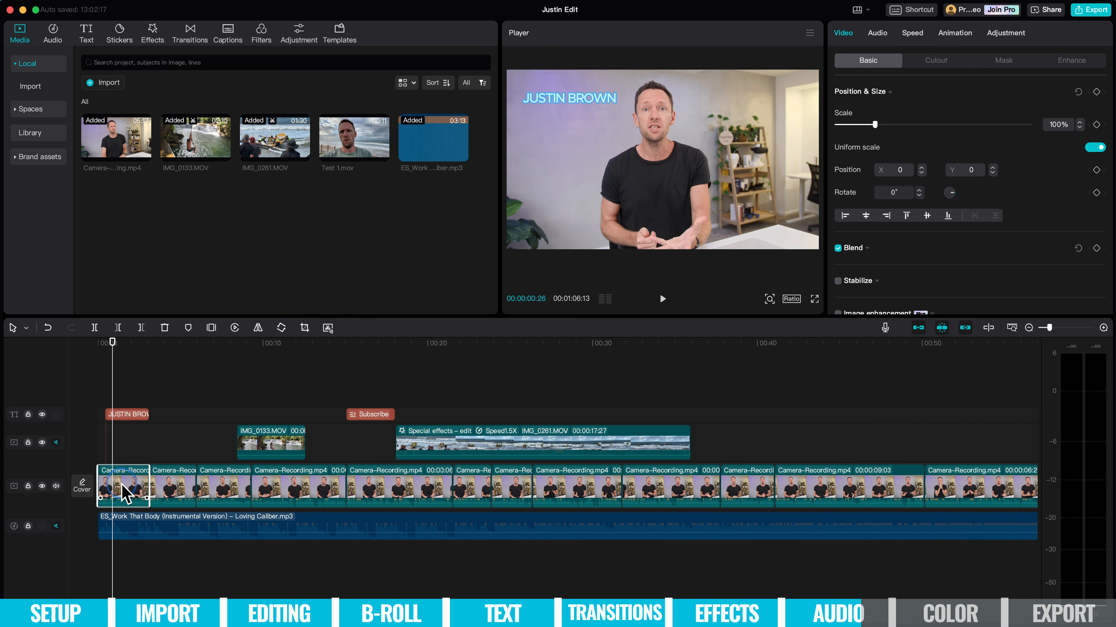
left_click(98, 342)
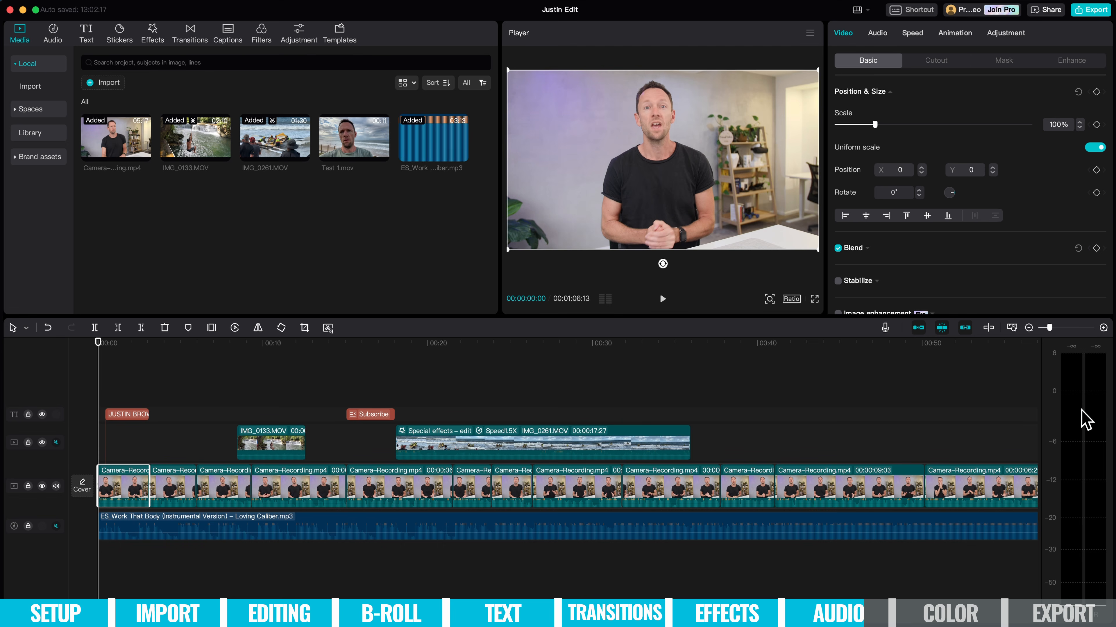
key("space")
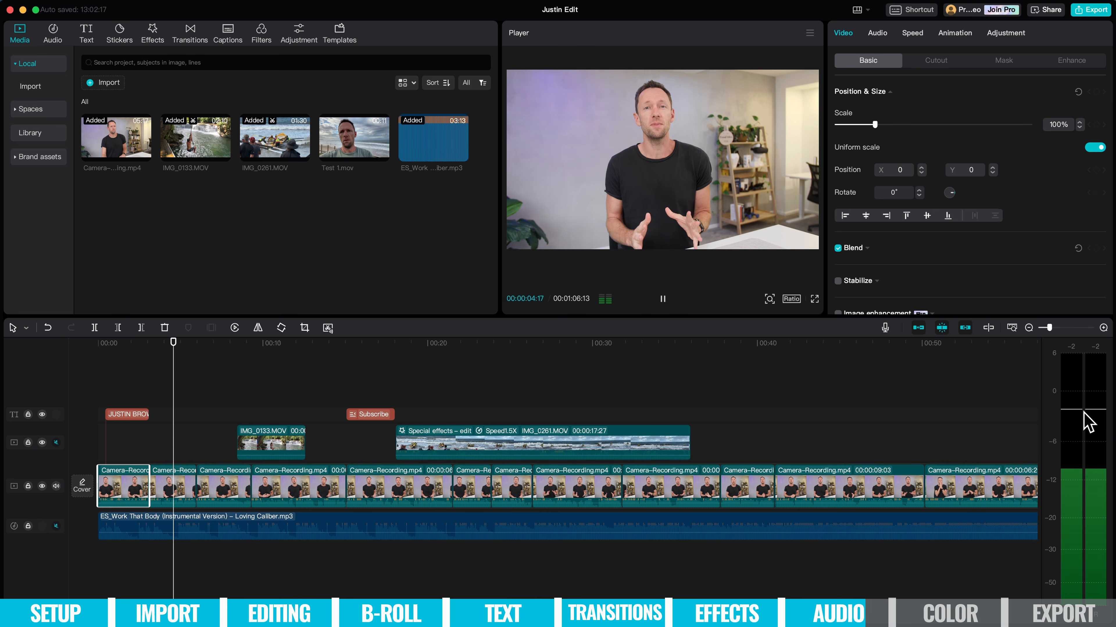
key("space")
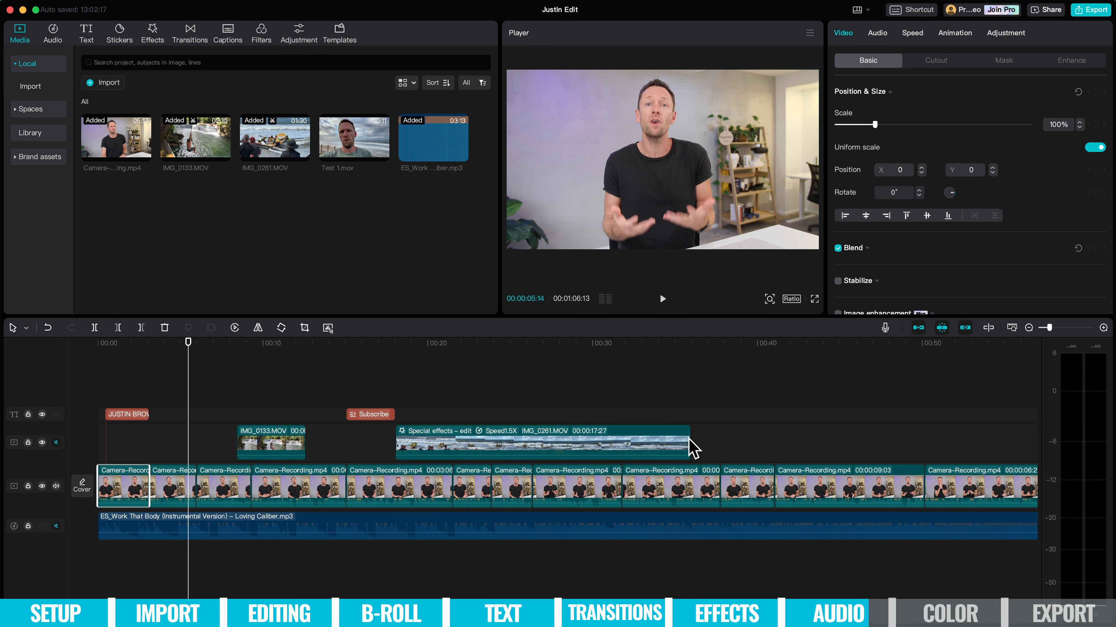
- Lower the second Camera-Recording.mp4 clip's volume to -3.7 dB and review the volume of the three clips following it
left_click(174, 496)
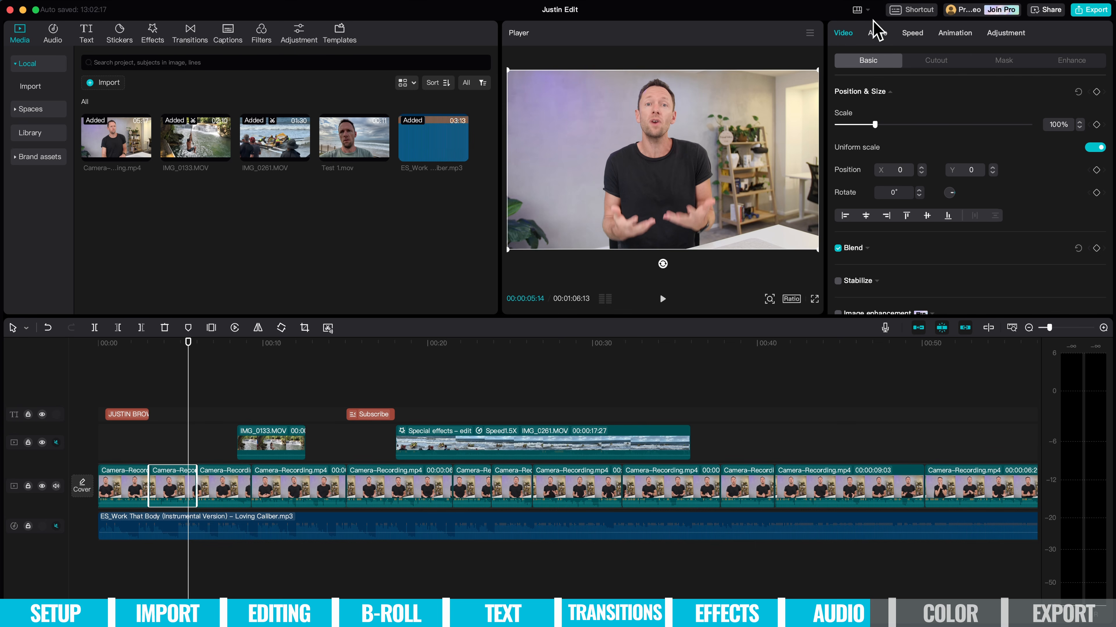
left_click(878, 35)
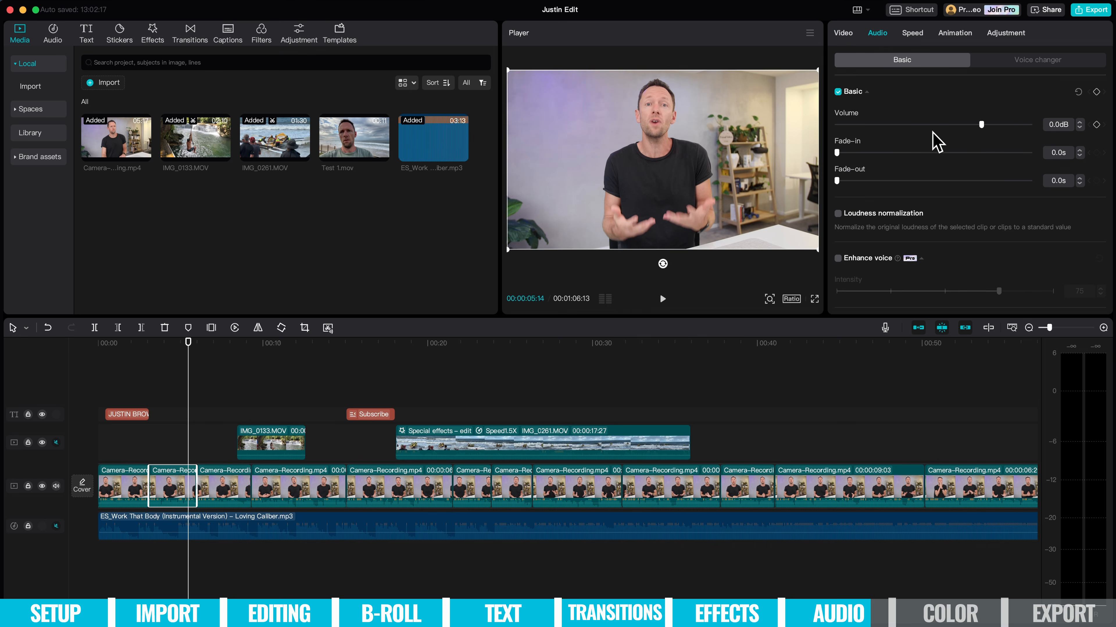
mouse_move(982, 127)
left_mouse_down()
mouse_move(997, 127)
mouse_move(928, 128)
mouse_move(962, 129)
left_mouse_up()
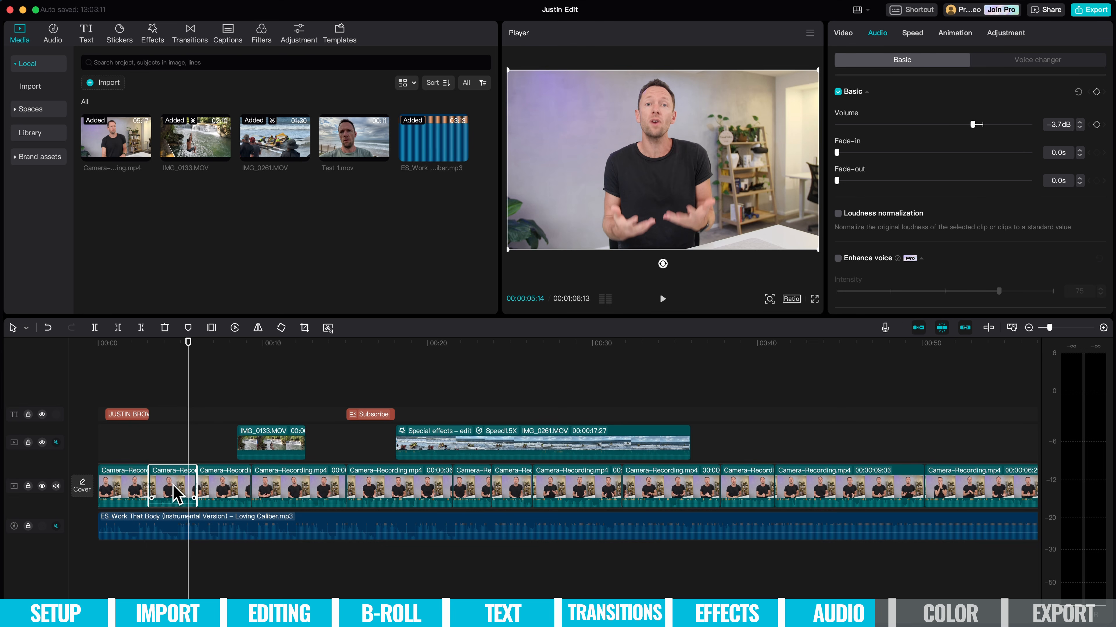
left_click(233, 485)
left_click(282, 481)
left_click(397, 481)
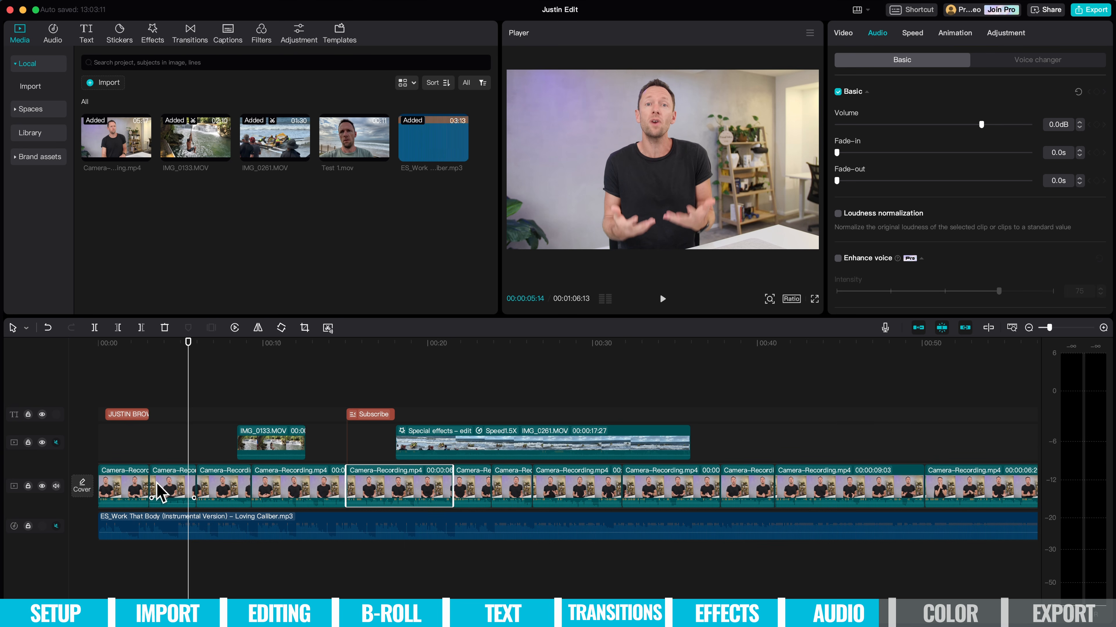
- Unmute the music track and lower the volume of the ES_Work That Body music clip to -24.7 dB
left_click(56, 526)
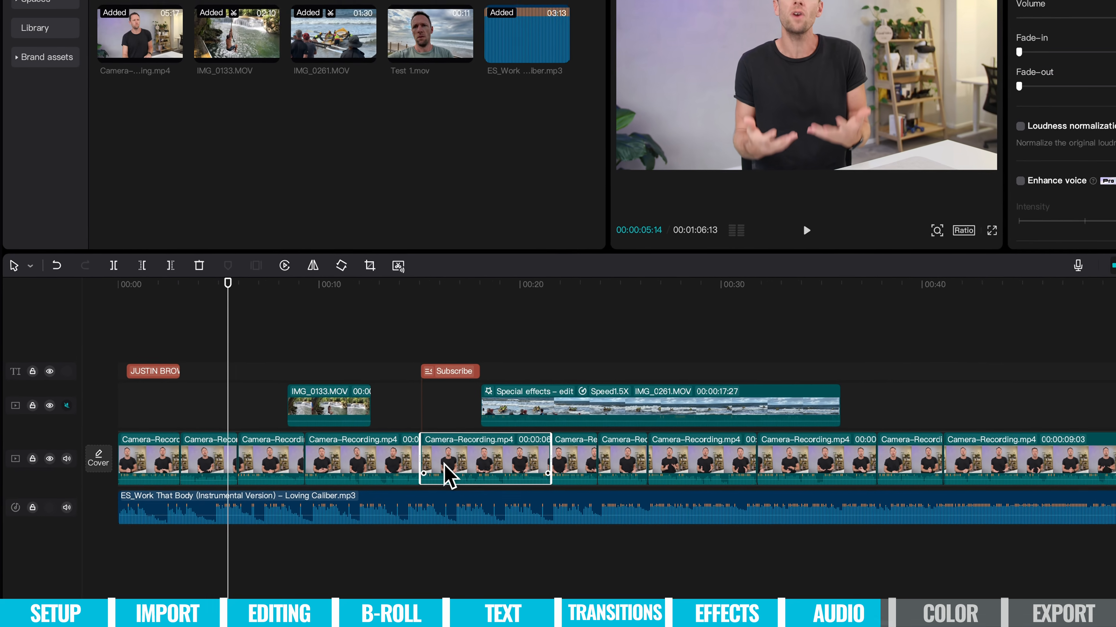
left_click(367, 488)
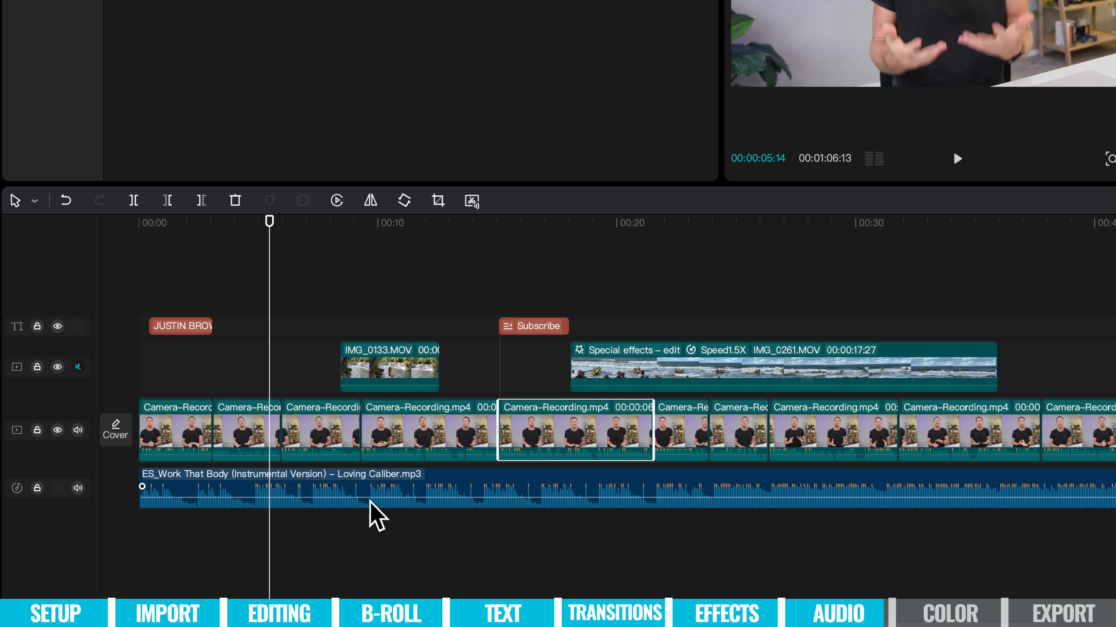
mouse_move(375, 497)
left_mouse_down()
mouse_move(367, 507)
mouse_move(389, 505)
left_mouse_up()
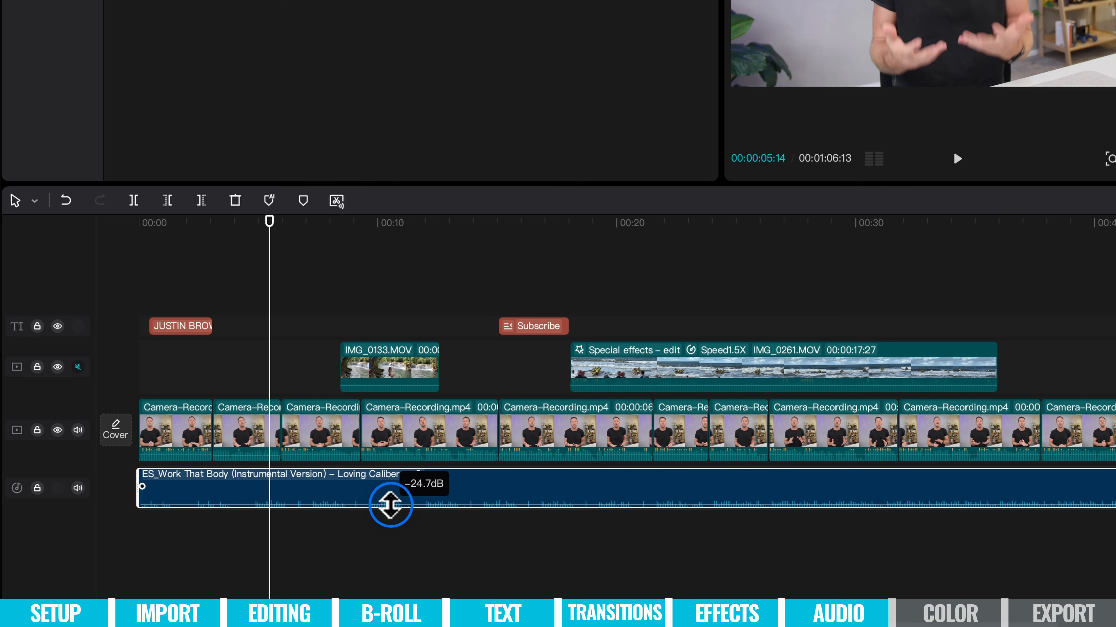
left_click_drag(390, 504, 390, 505)
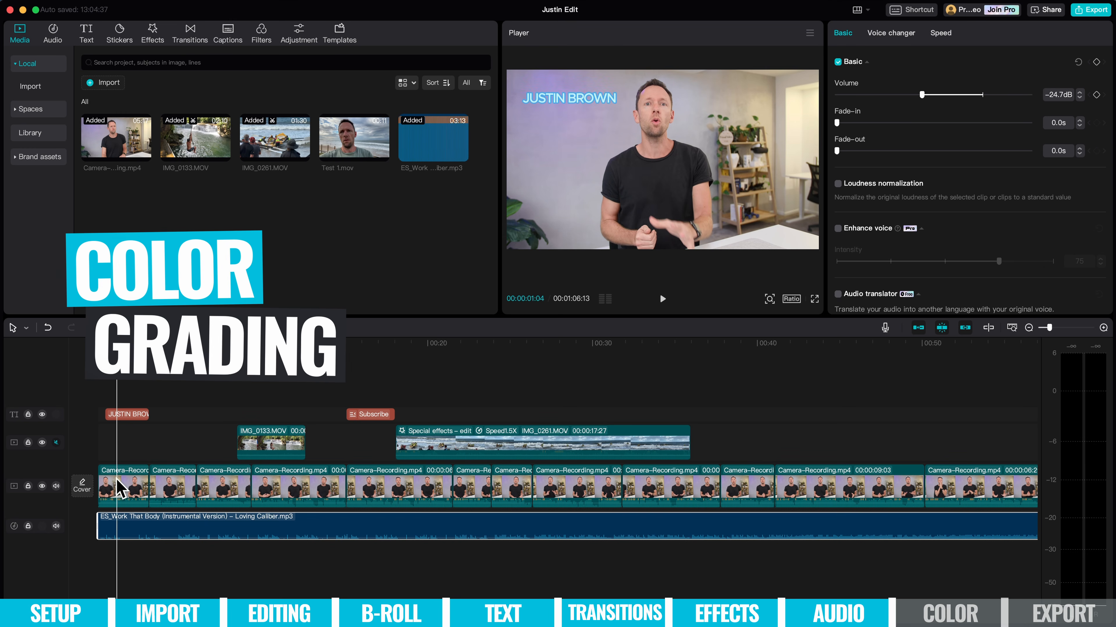
- Preview the Crystal Clear, Ghost, Quality I and Vivid 2 filters on the first camera clip
left_click(118, 488)
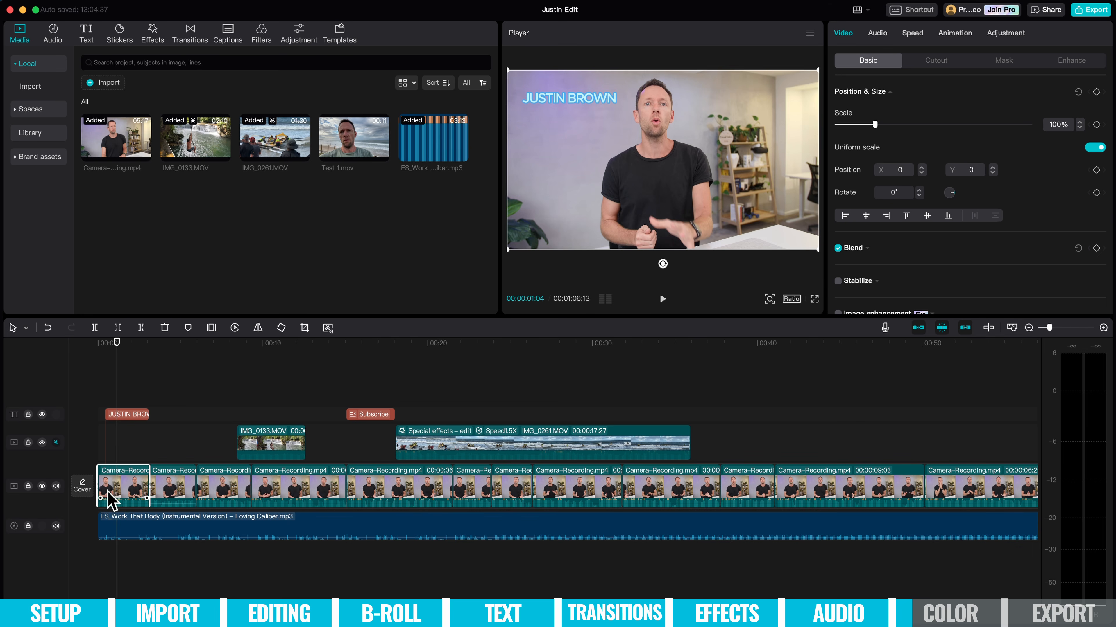
left_click(261, 34)
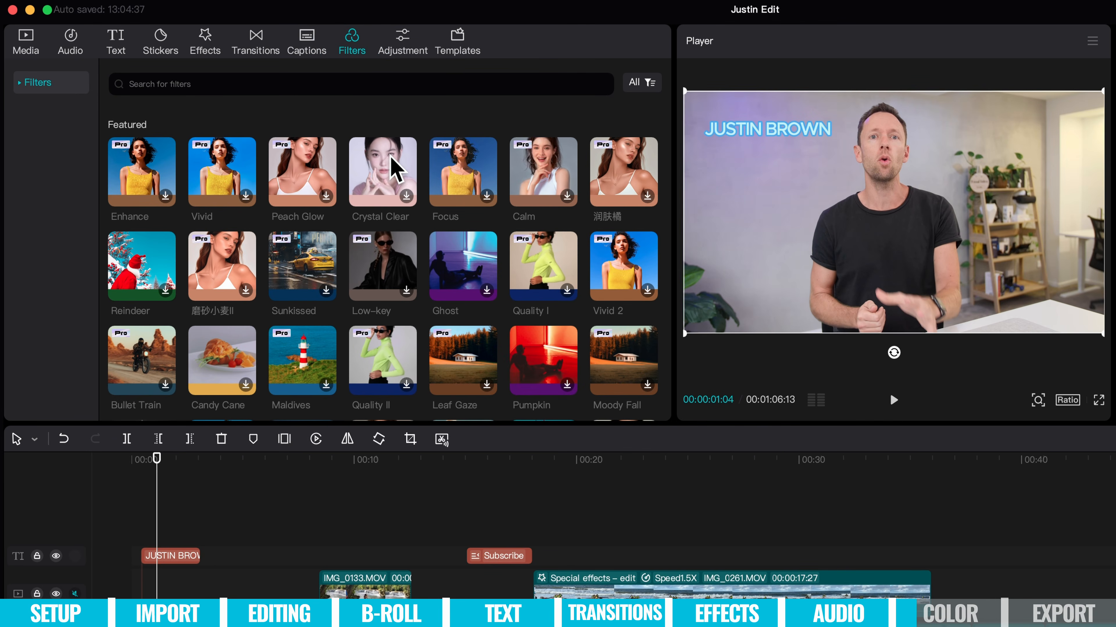
left_click(391, 180)
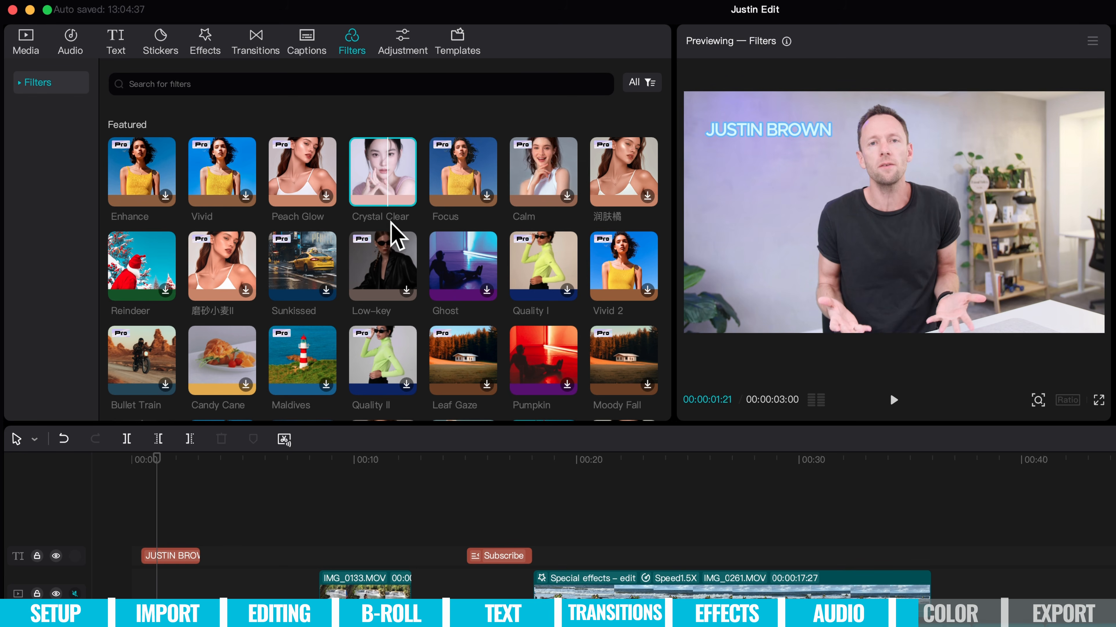
left_click(455, 269)
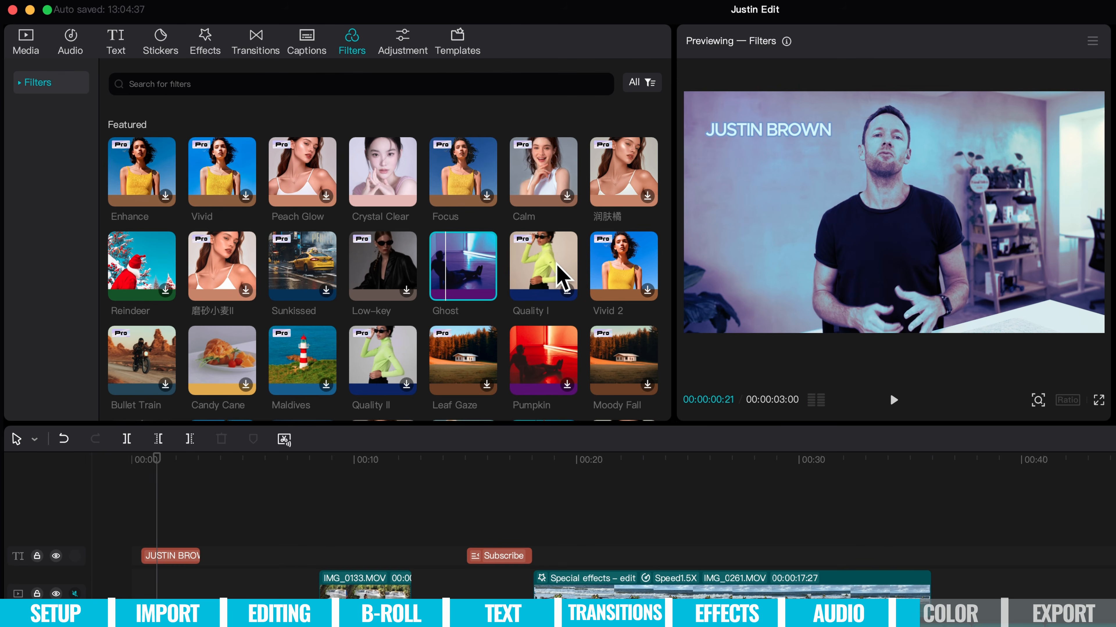
left_click(562, 274)
left_click(631, 280)
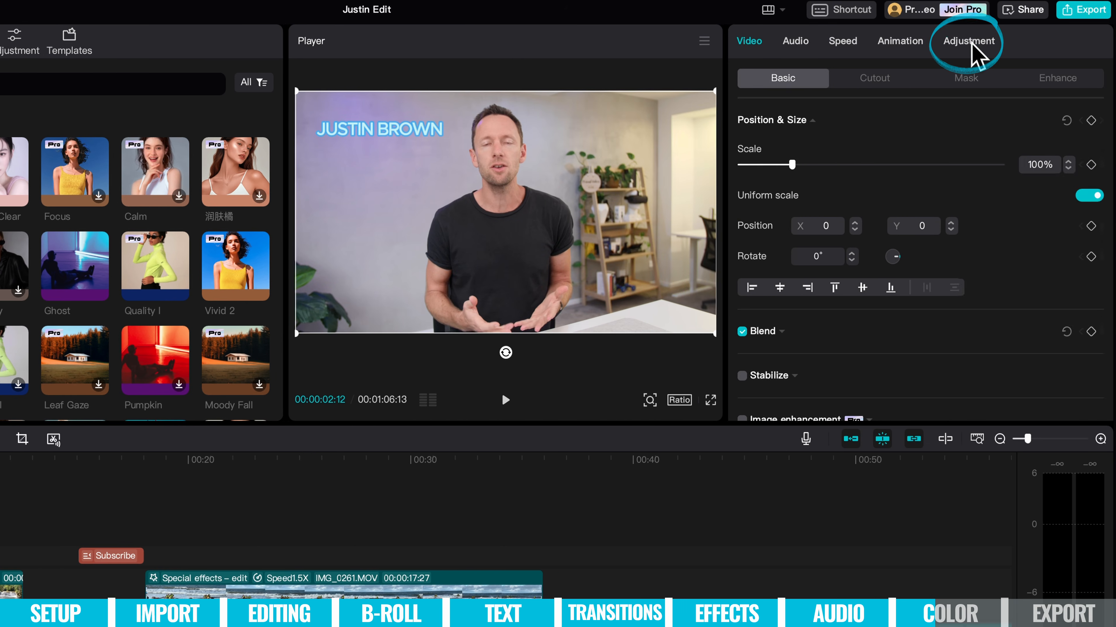
- Set the first camera clip's brightness to 3 and contrast to 12 in its basic color adjustments
left_click(969, 41)
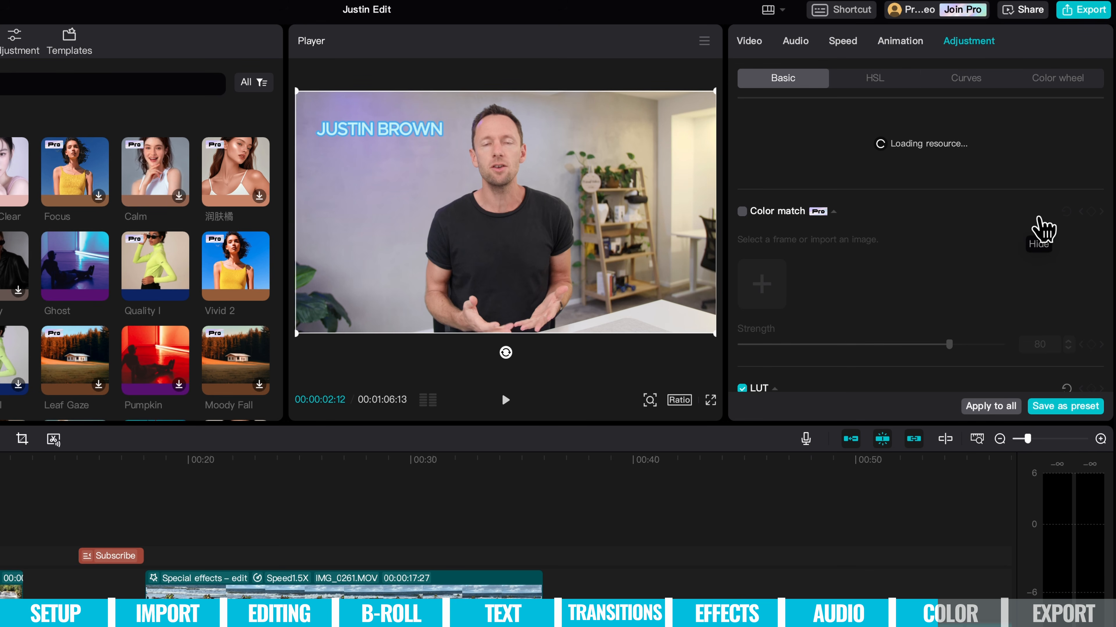
scroll(1006, 204, "down", 3)
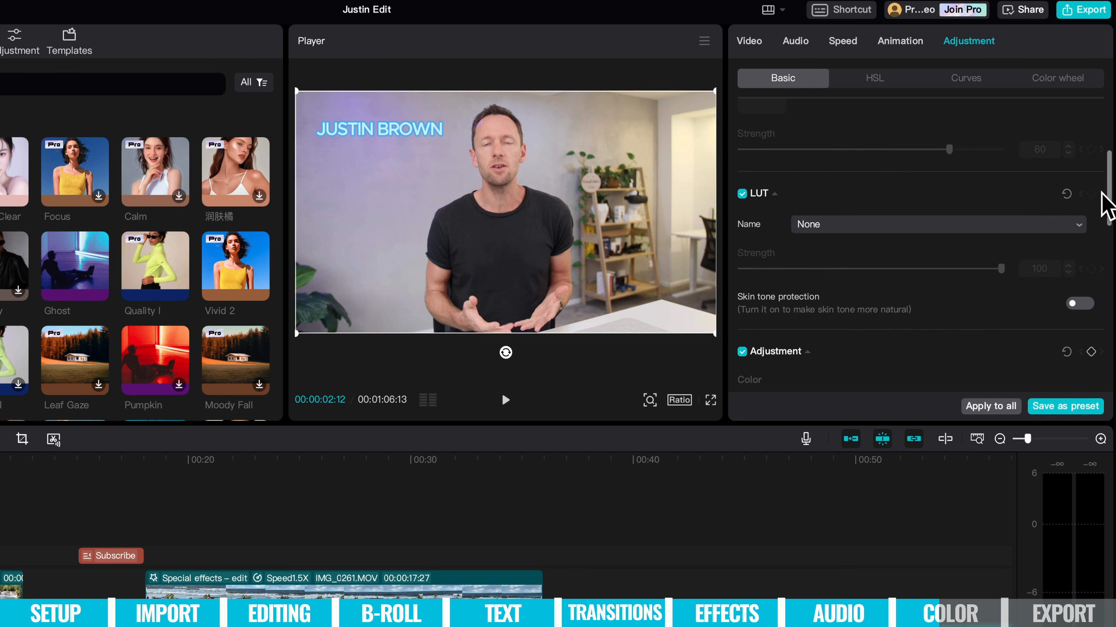
left_click_drag(1109, 193, 1112, 261)
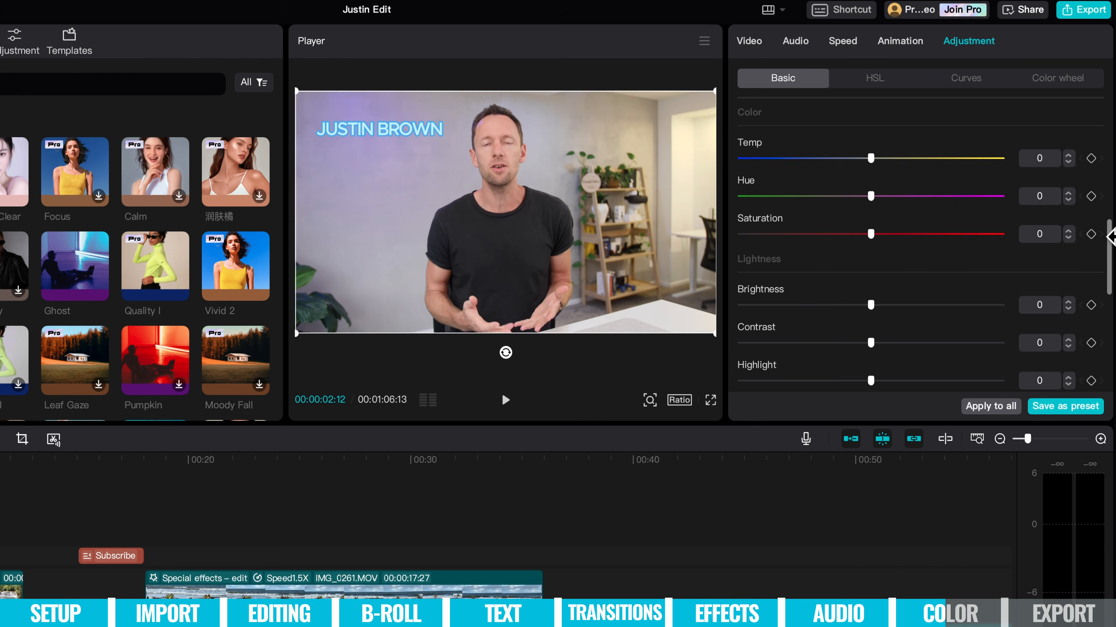
left_click_drag(1111, 257, 1112, 272)
left_click_drag(871, 219, 876, 220)
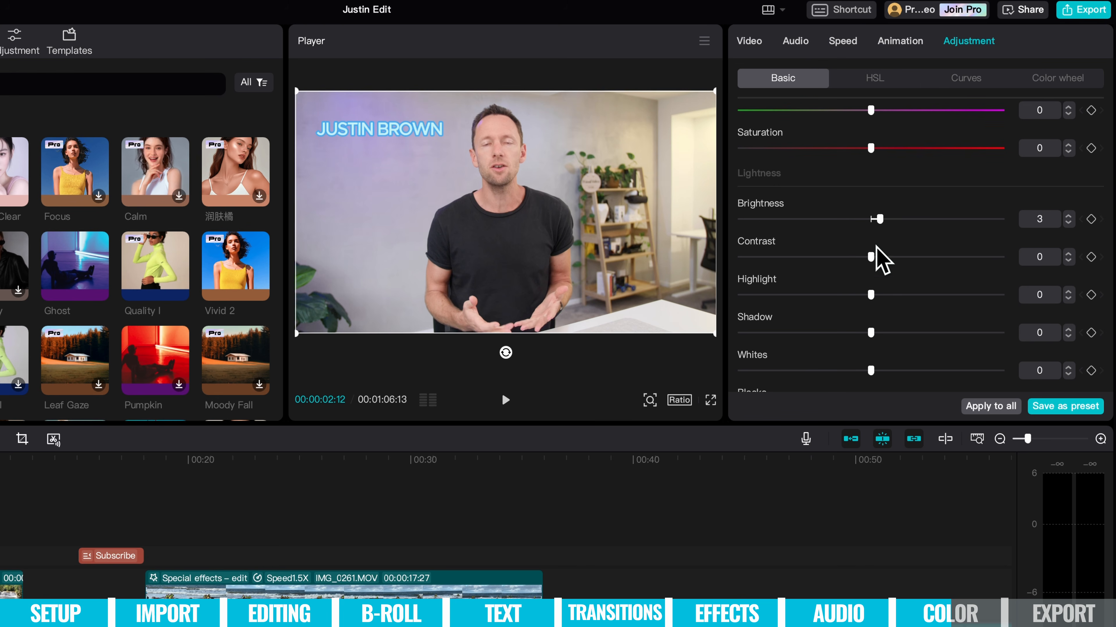
left_click_drag(870, 257, 899, 256)
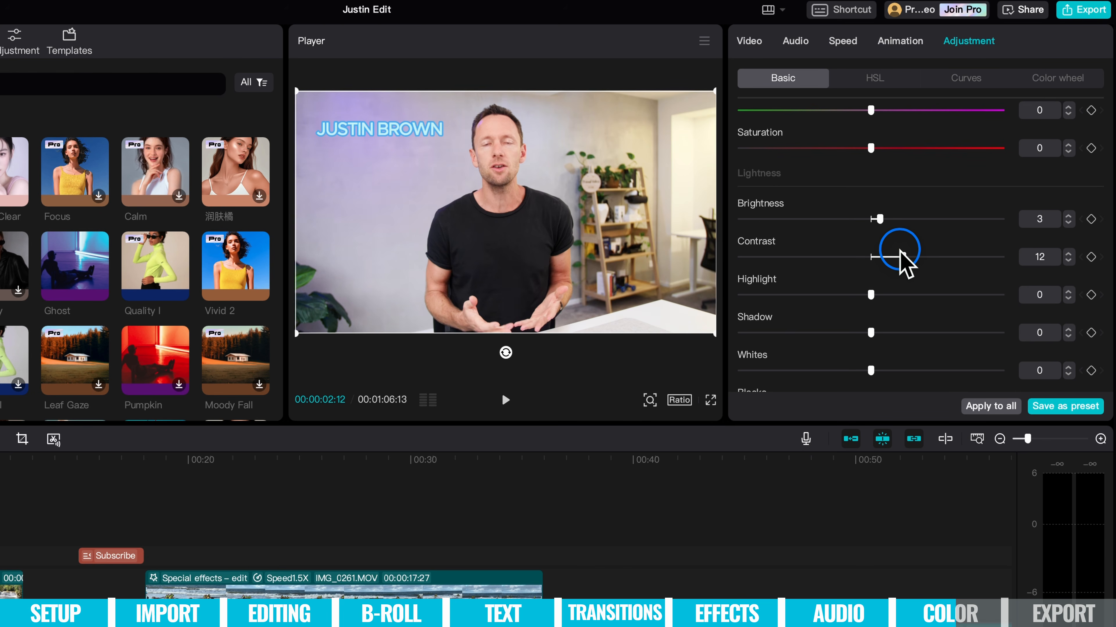
- Set the camera clip's color temperature to 5 and saturation to 9, and apply the adjustments to all clips
scroll(1100, 281, "up", 1)
left_click_drag(1111, 276, 1108, 244)
mouse_move(871, 192)
left_mouse_down()
mouse_move(808, 195)
mouse_move(1111, 192)
mouse_move(869, 194)
mouse_move(887, 198)
left_mouse_up()
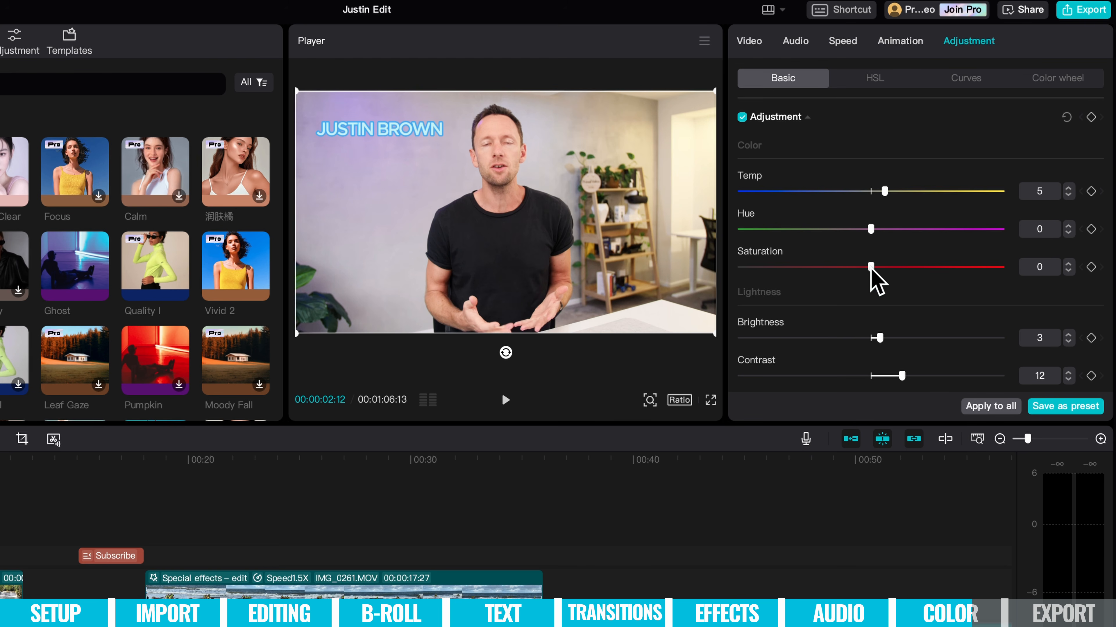
left_click_drag(869, 269, 892, 285)
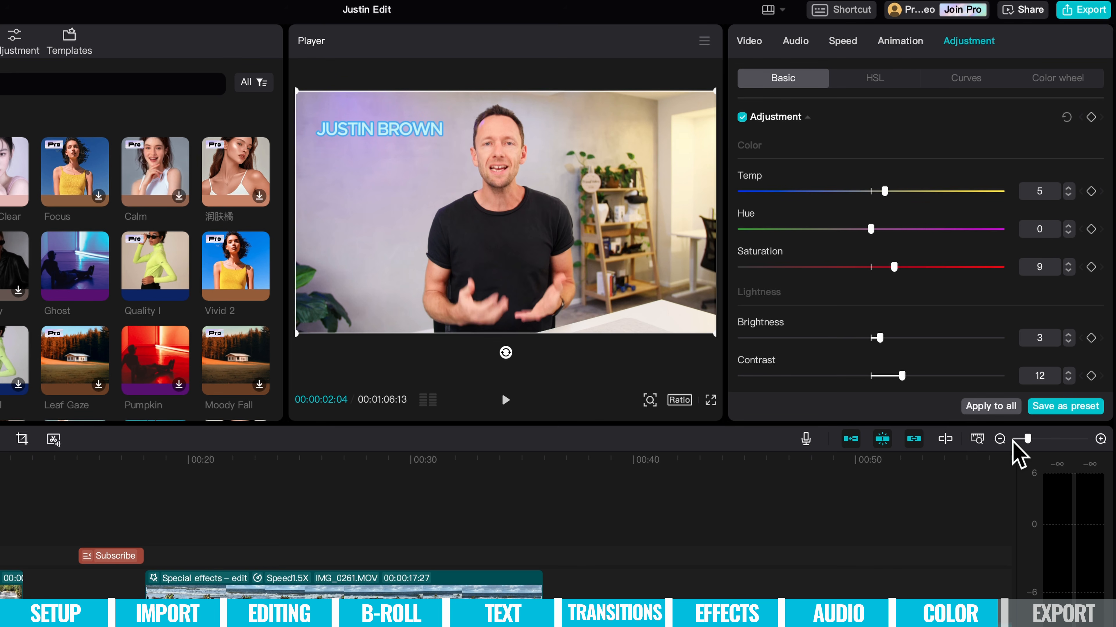
left_click(996, 412)
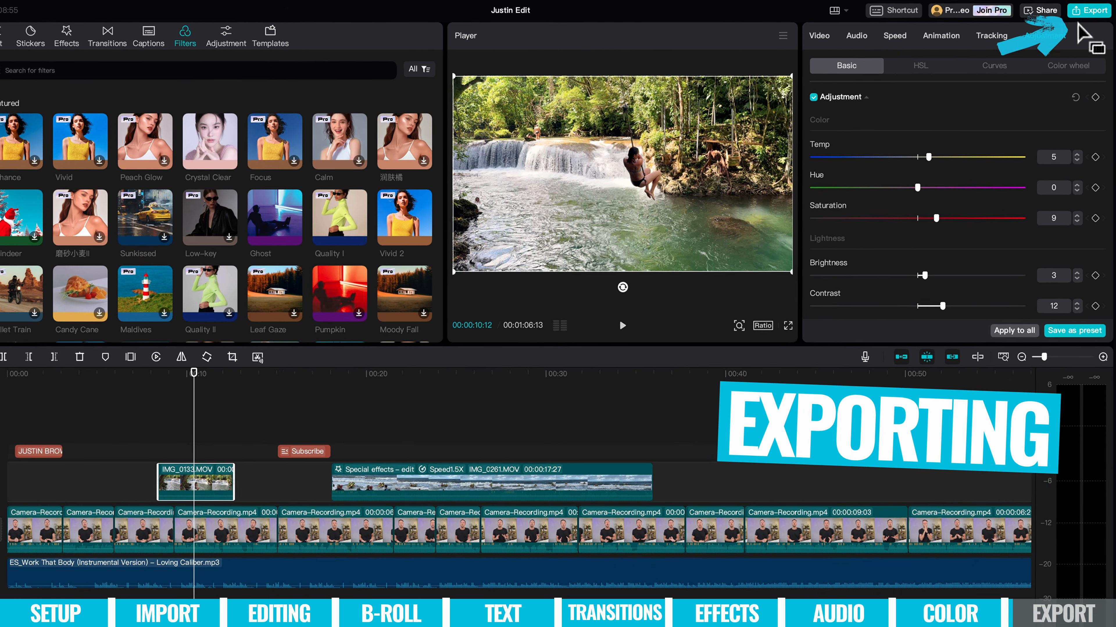
- Open the export settings for the video and set the bit rate to Higher
left_click(1088, 11)
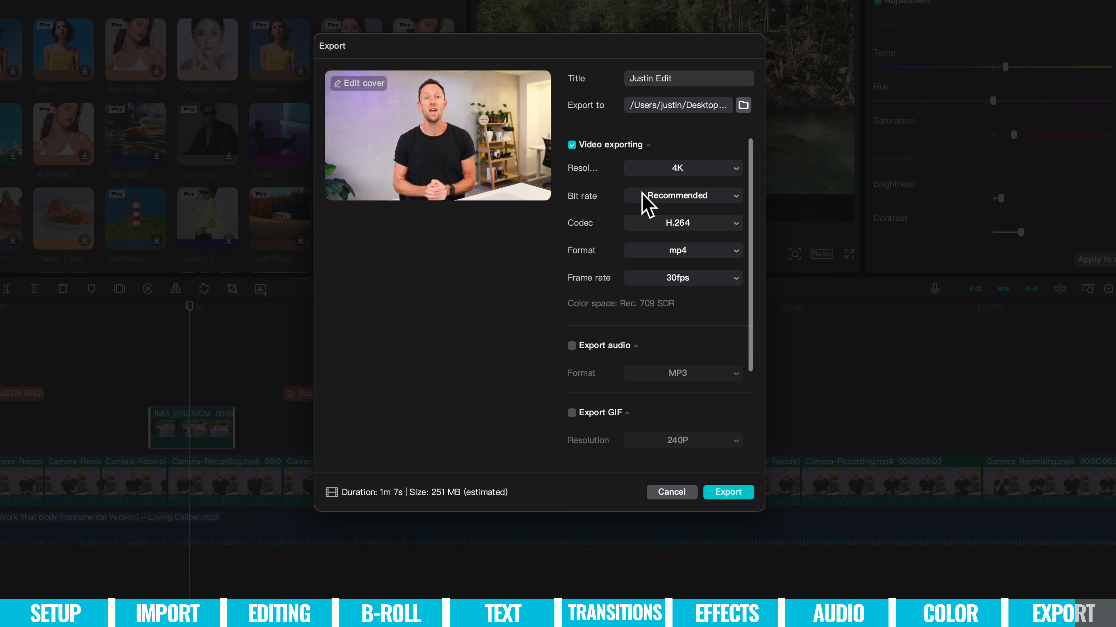
left_click(679, 192)
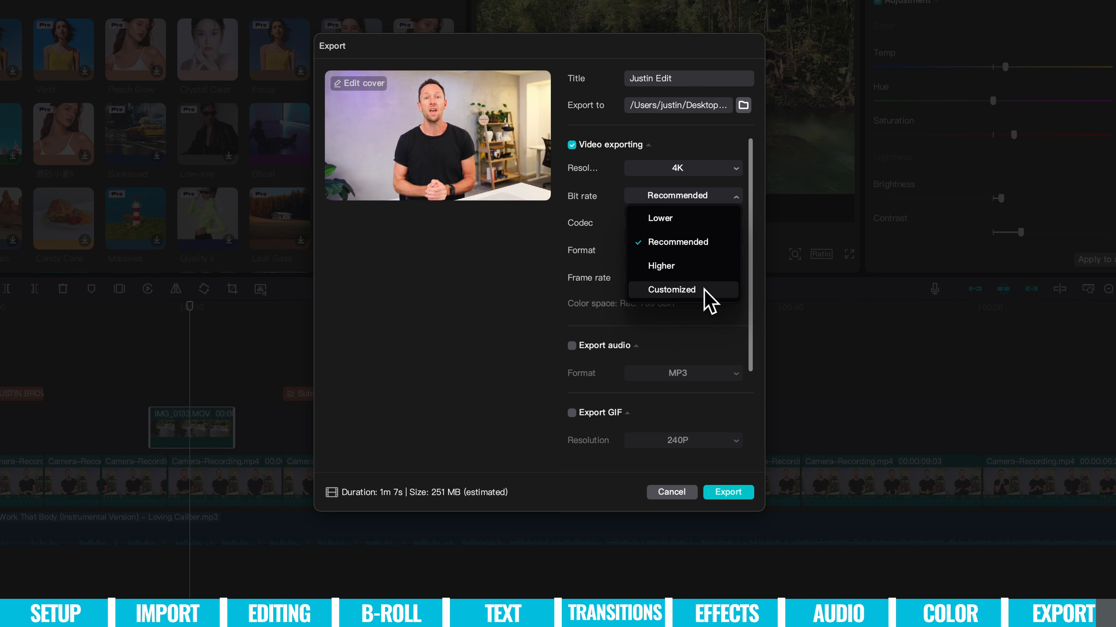
left_click(703, 267)
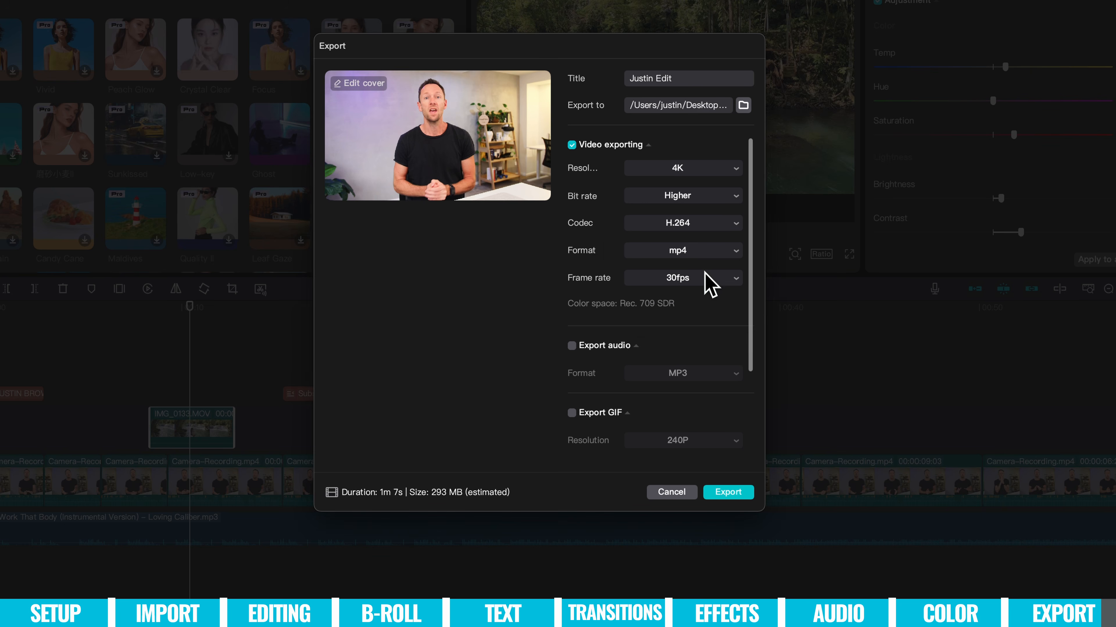